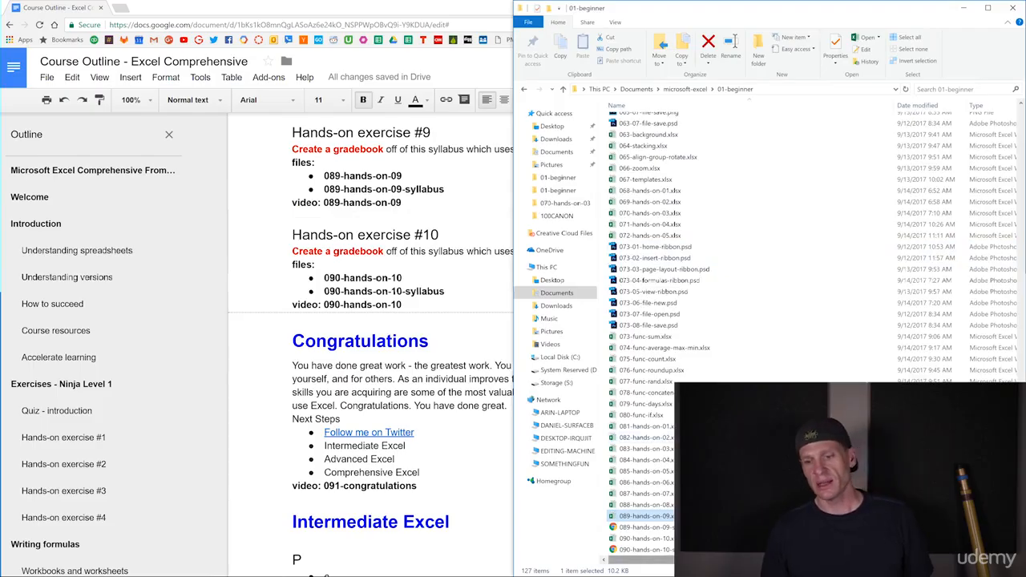
- Open 090-hands-on-10-syllabus.pdf and go to its Evaluation section on page 2
click(667, 550)
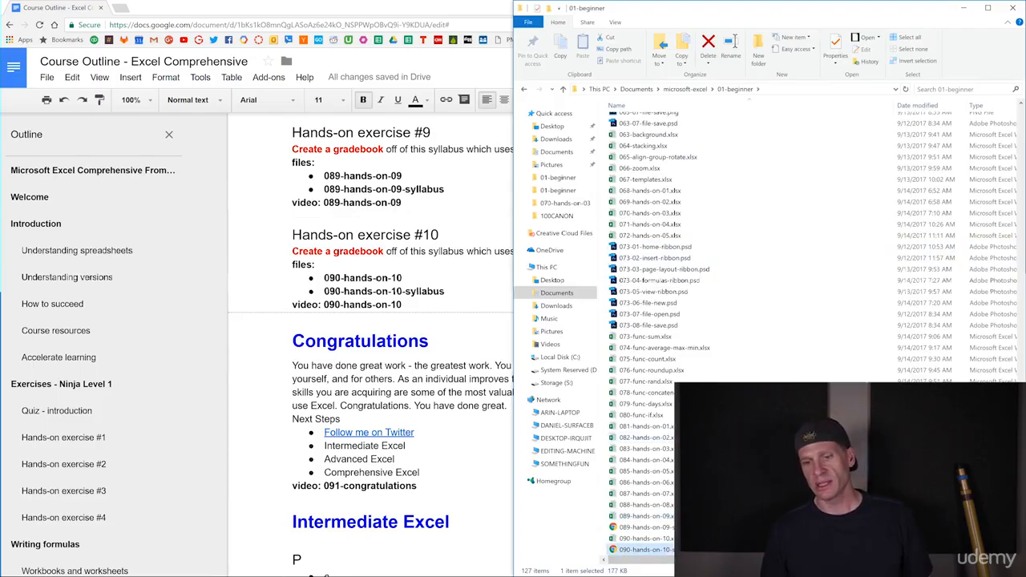
key(Return)
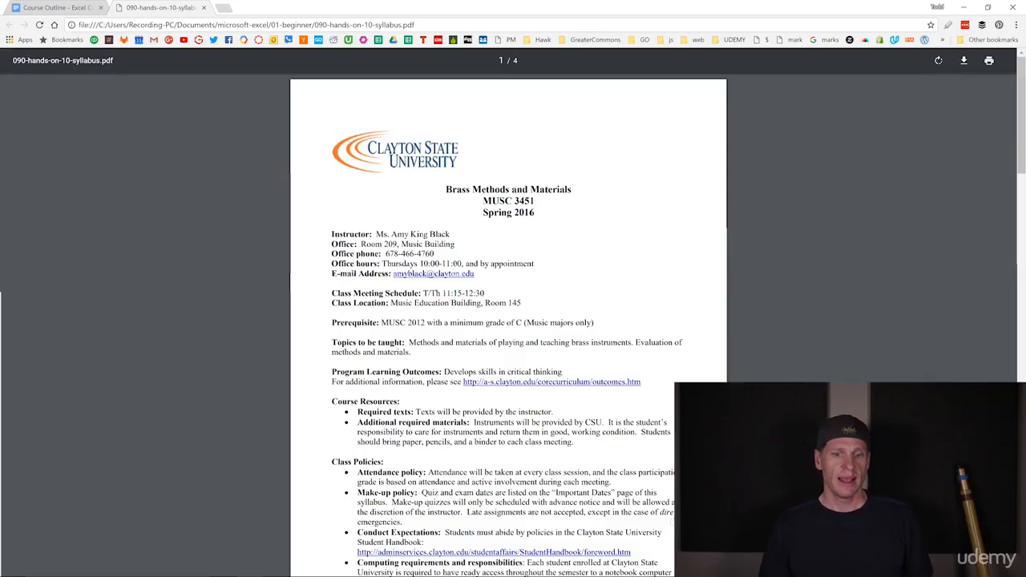
scroll(509, 320, down, 5)
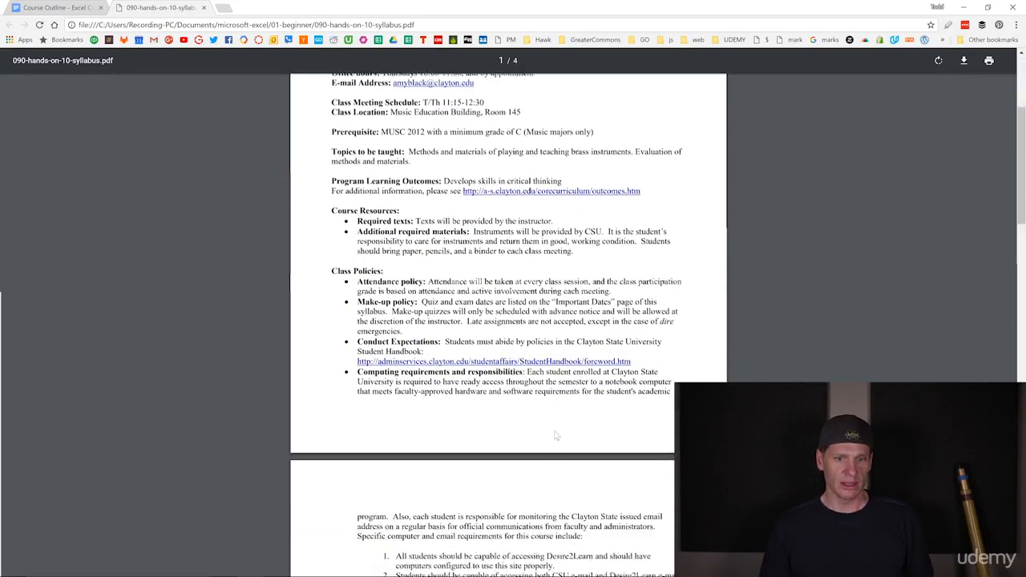
scroll(509, 321, down, 3)
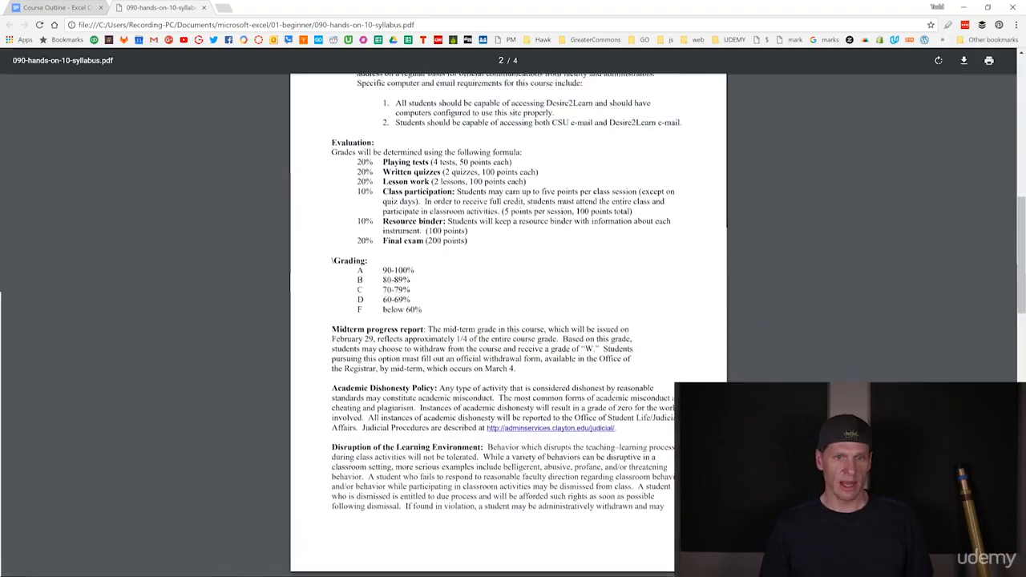
- Examine the grade categories and percentage weights in the syllabus's Evaluation section by highlighting them
drag(335, 214, 403, 325)
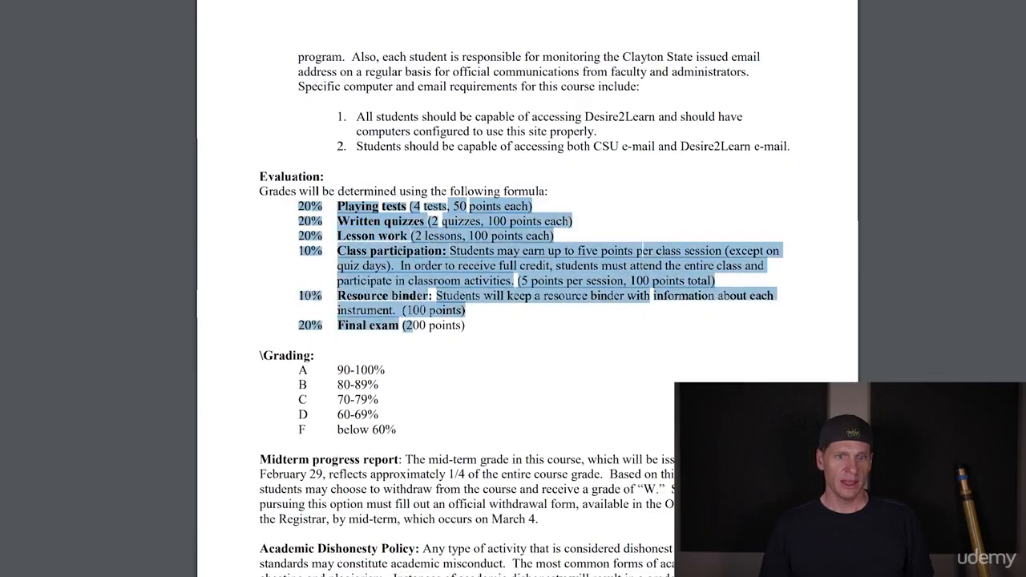
click(413, 326)
drag(299, 206, 313, 324)
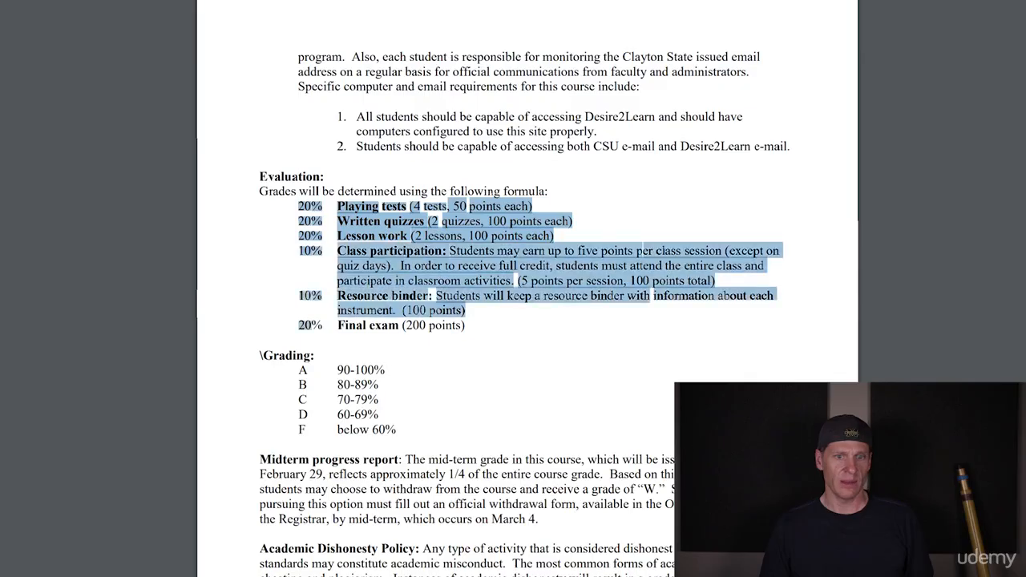
click(312, 325)
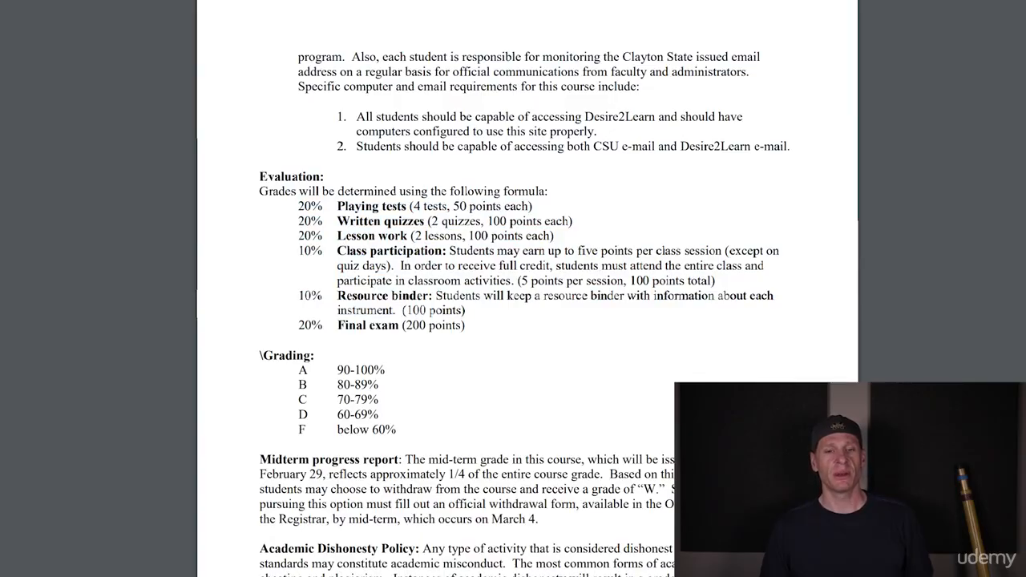
drag(465, 325, 298, 207)
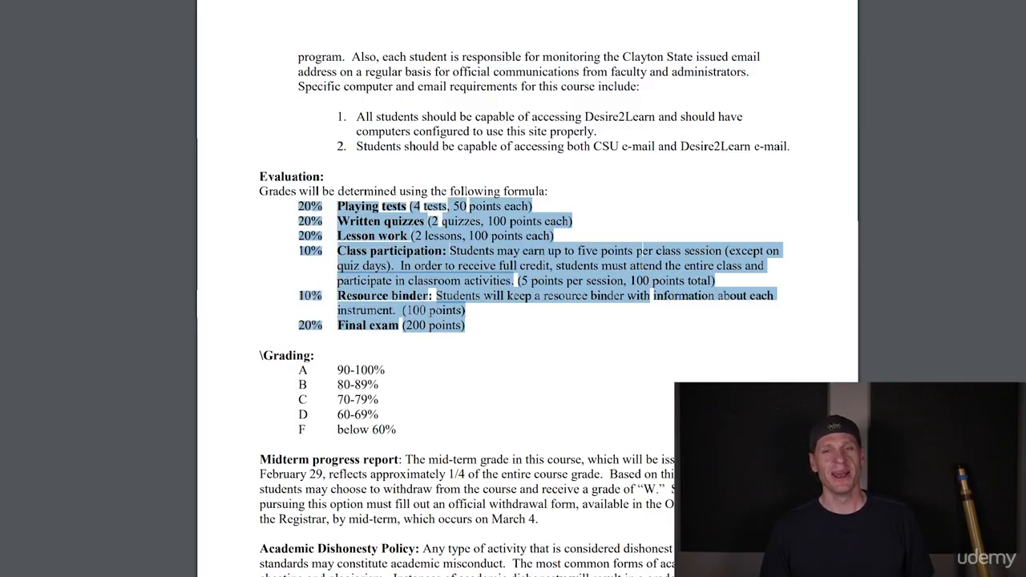
click(643, 250)
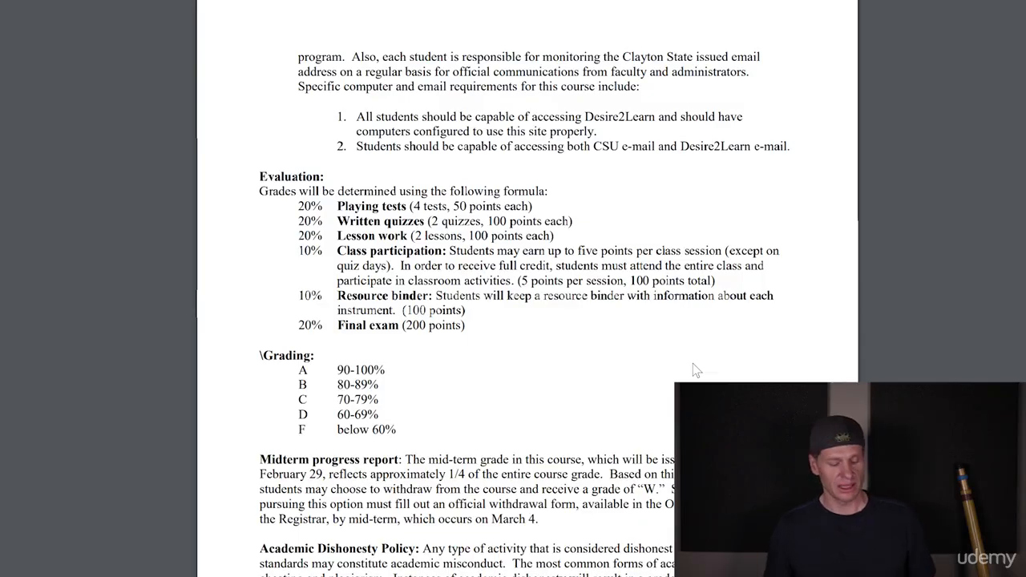
- Switch to the 01-beginner folder, open 090-hands-on-10.xlsx in Excel, and check the syllabus's grade categories again
key(alt+Tab)
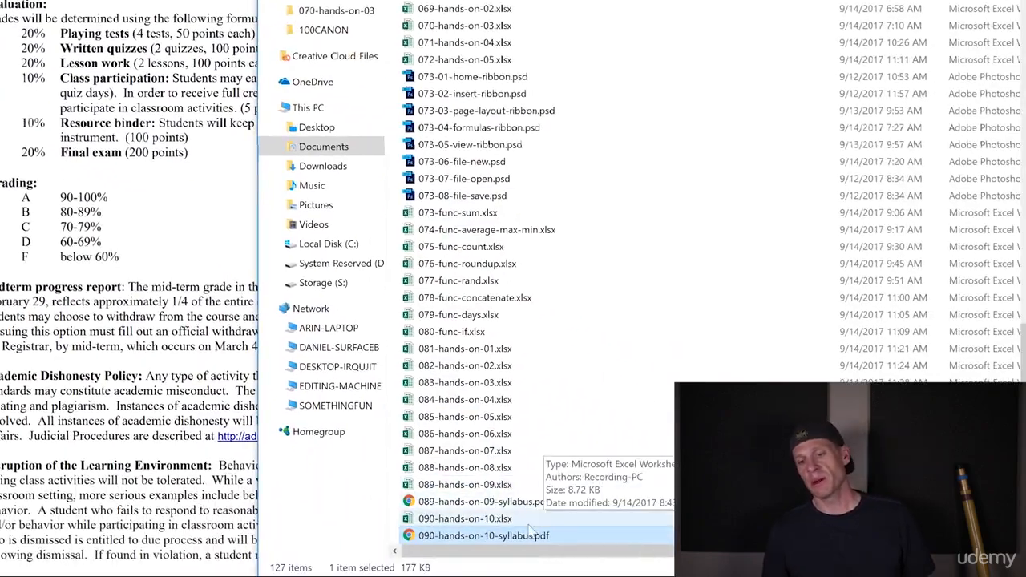
double_click(529, 521)
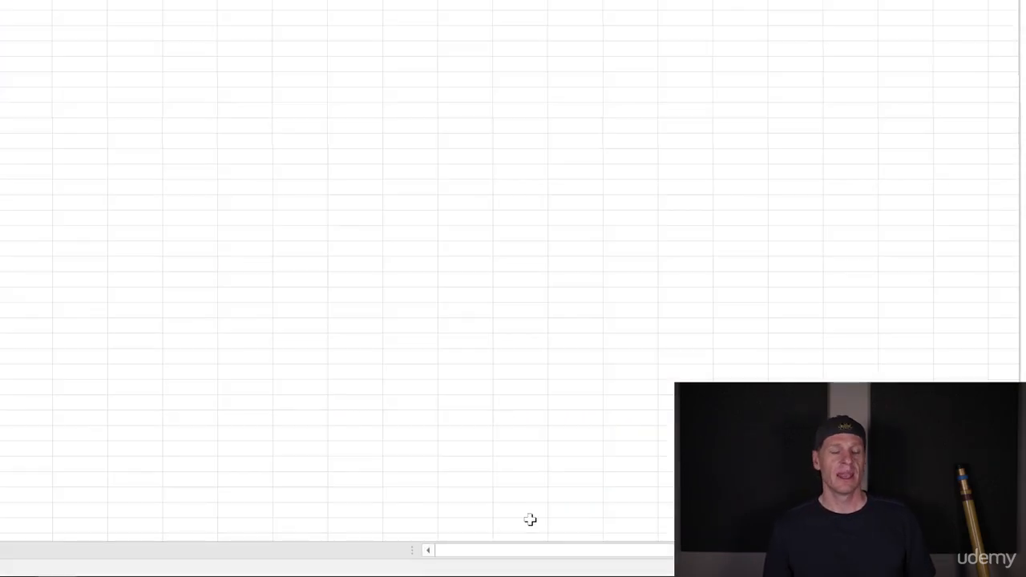
key(alt+Tab)
key(alt+Tab)
key(alt+Tab)
key(alt+Tab)
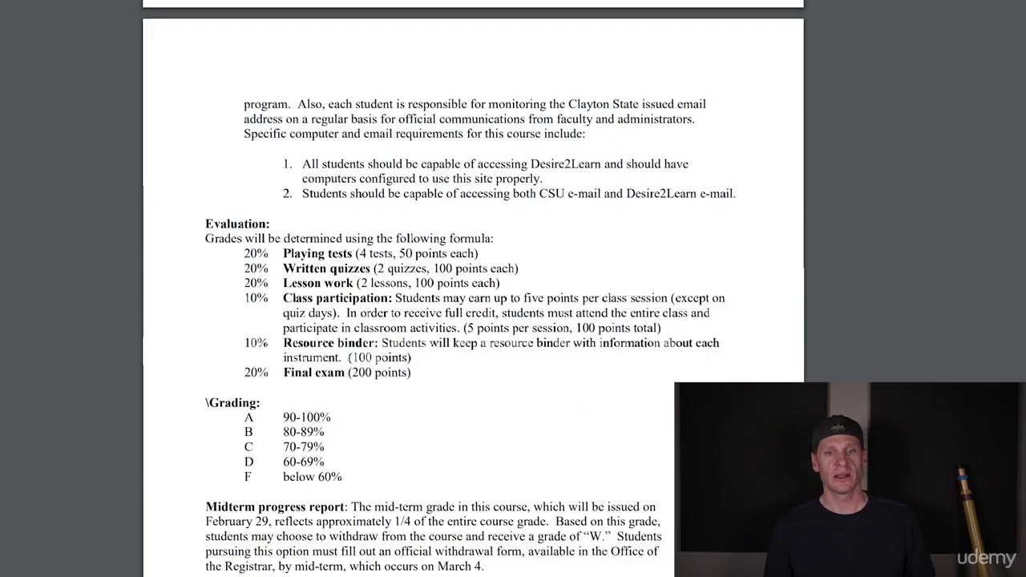
- Switch to the Excel workbook and enter the labels Playing Tests, Written quizzes and Lesson work in cells C6 to C8
key(alt+Tab)
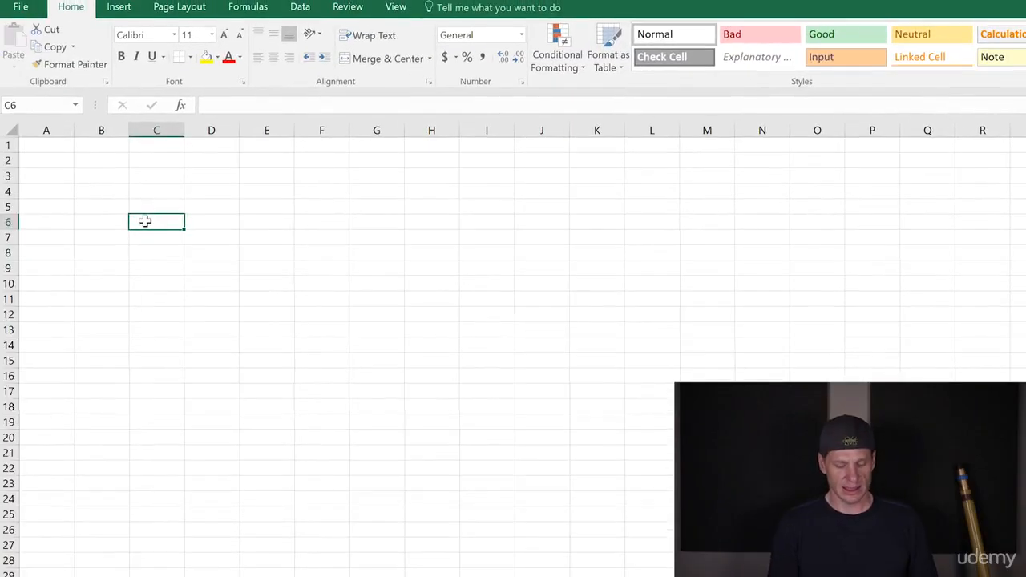
text(Playing T)
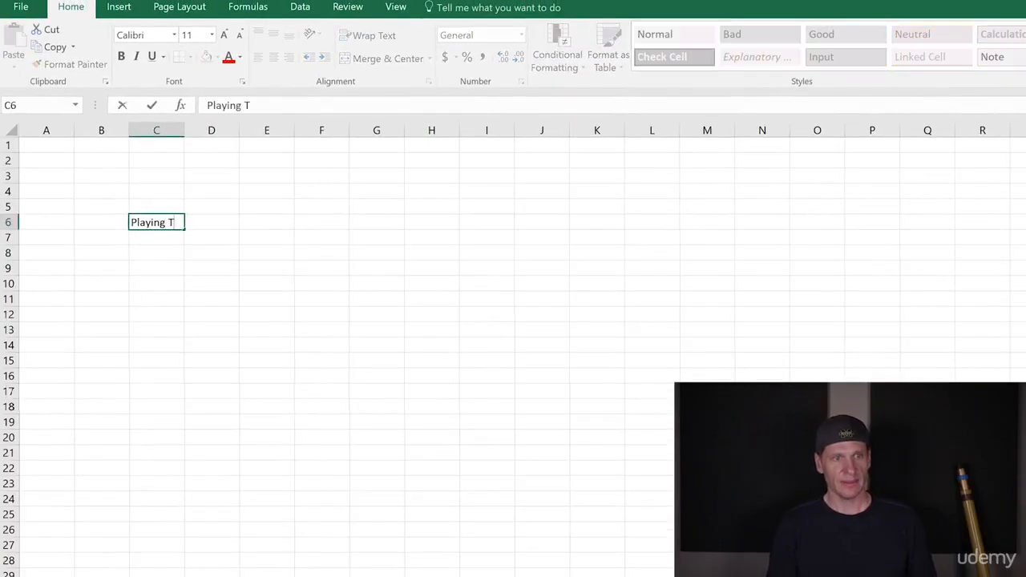
text(ests)
key(Return)
text(W)
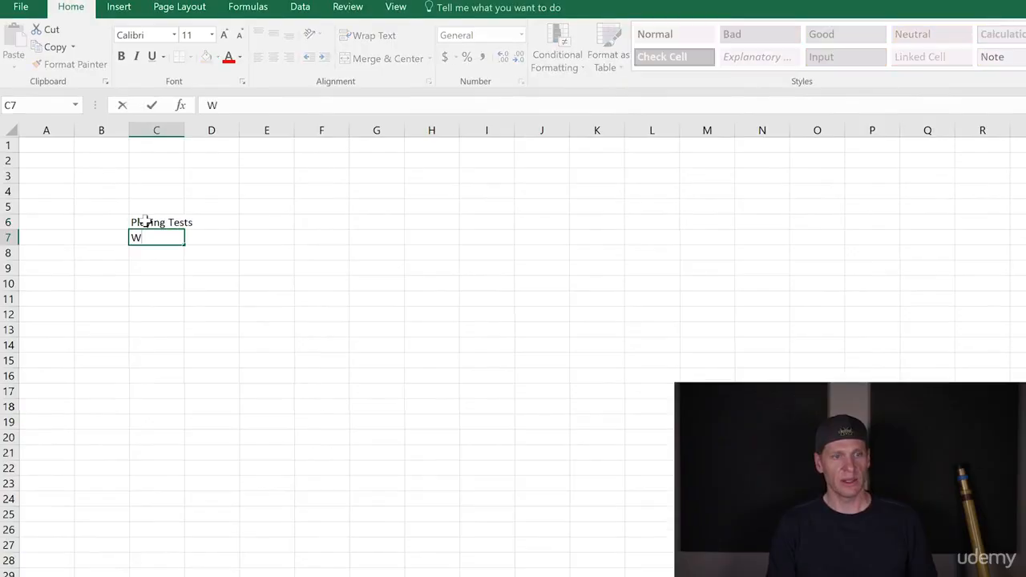
text(ritten quizze)
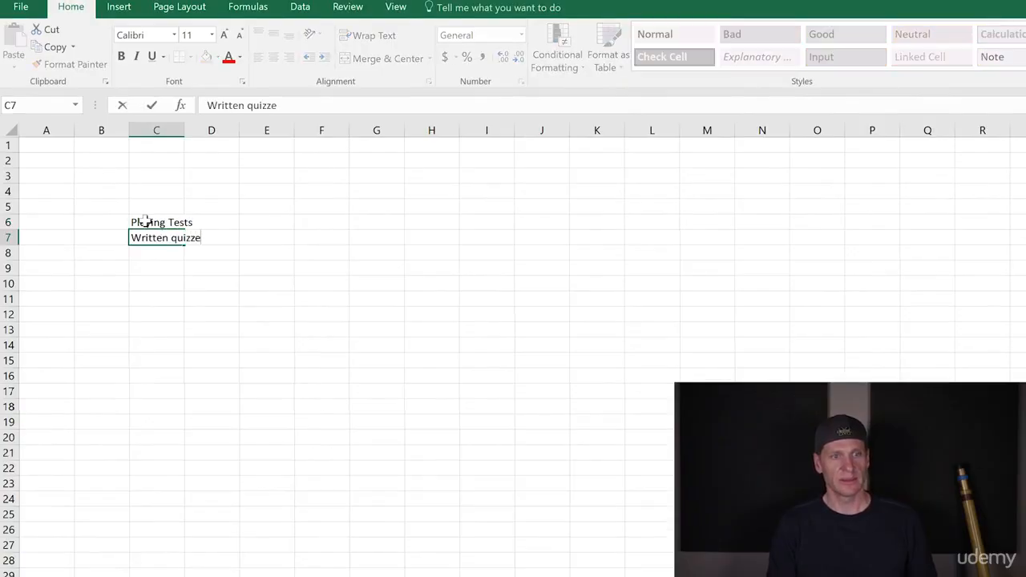
text(s)
key(Return)
text(Lesson work)
key(Return)
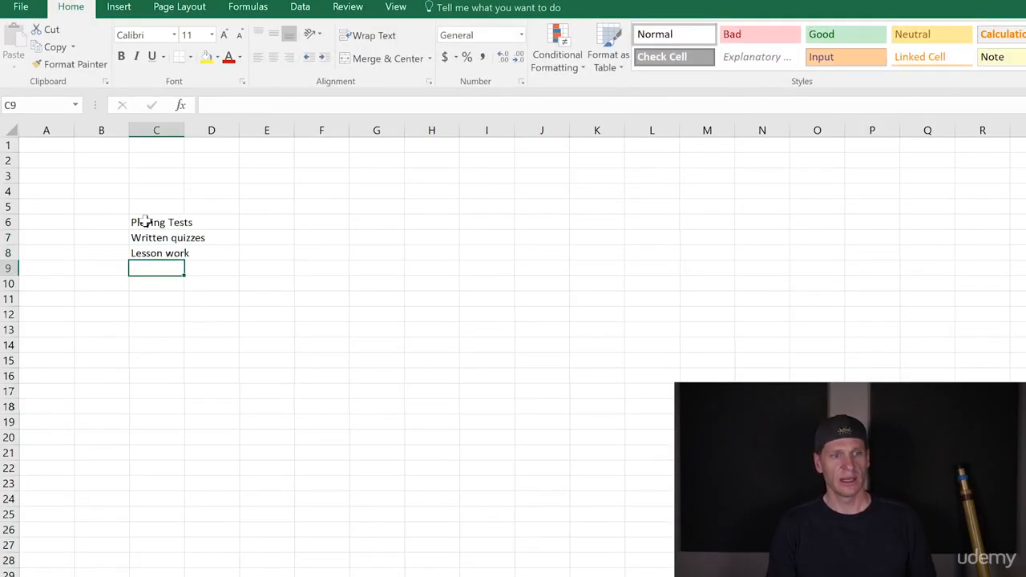
- Check the syllabus for the remaining categories and enter class participation, resource binder and final exam in cells C9 to C11
key(alt+Tab)
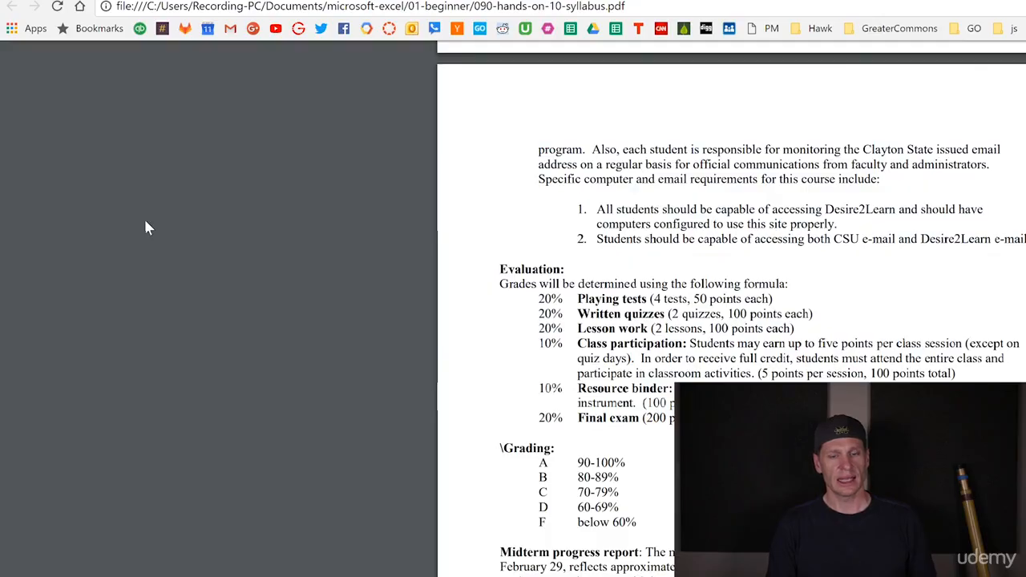
key(alt+Tab)
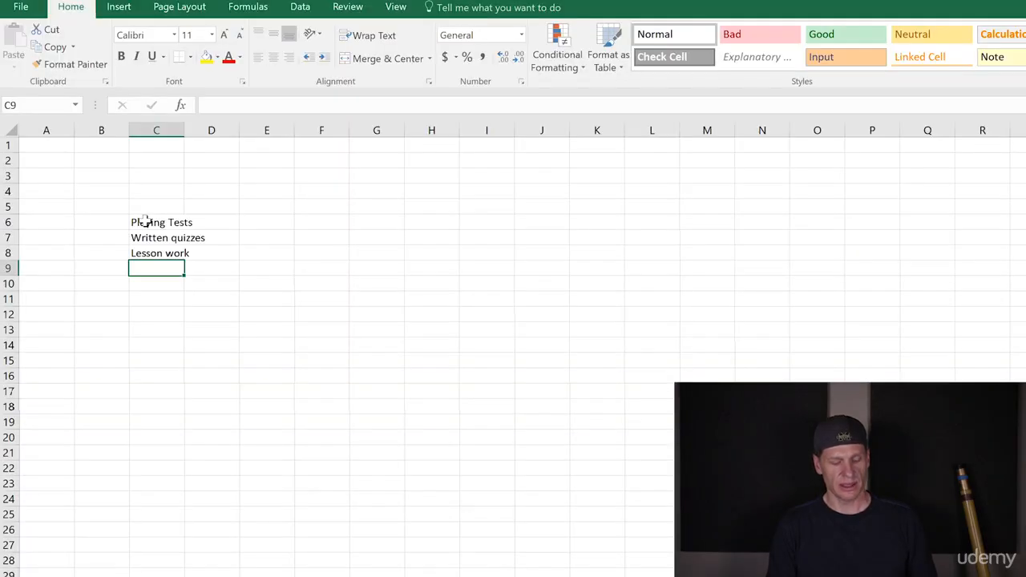
text(class partici)
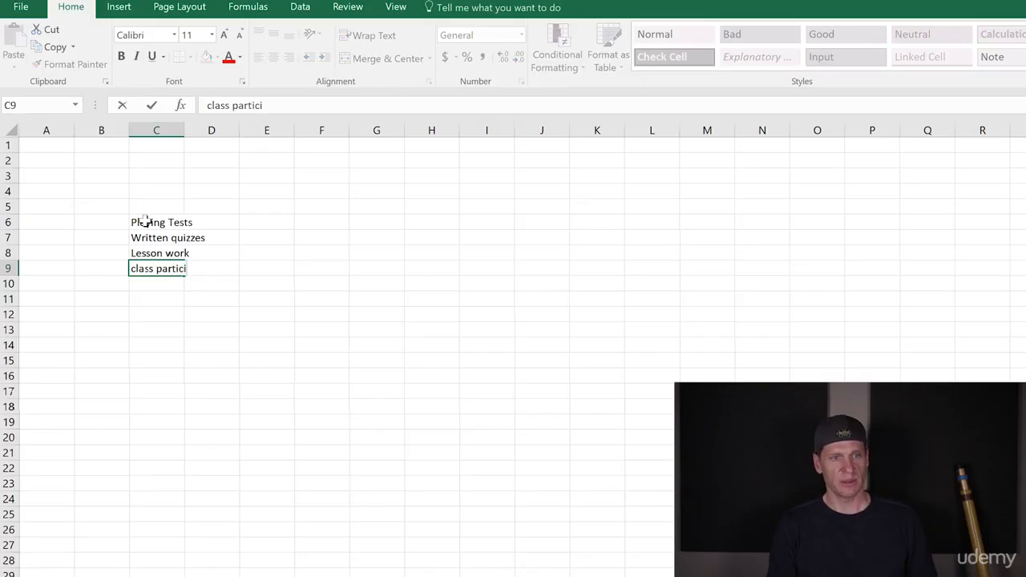
text(pation)
key(Return)
text(resource )
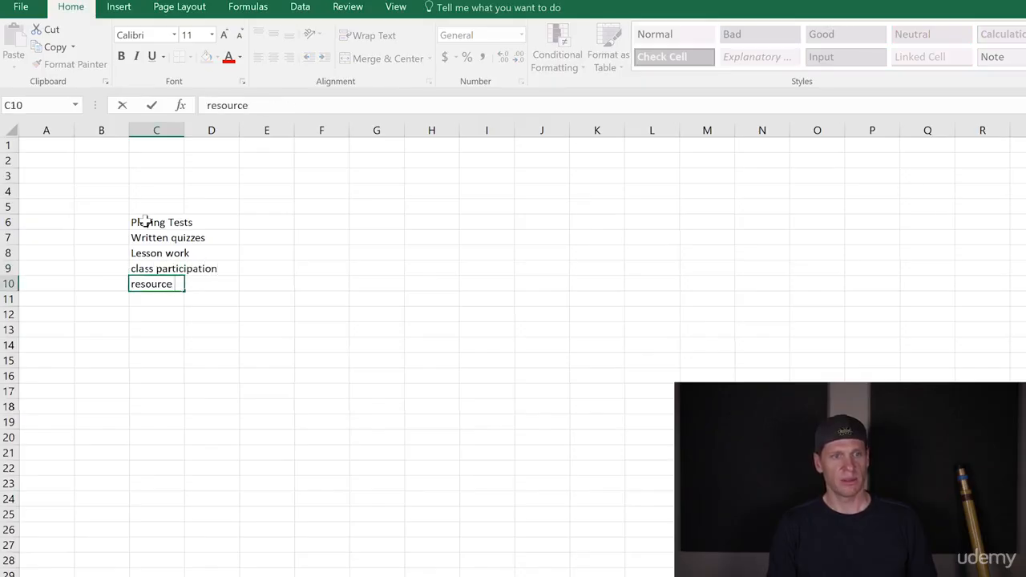
text(binder)
key(Return)
key(alt+Tab)
key(alt+Tab)
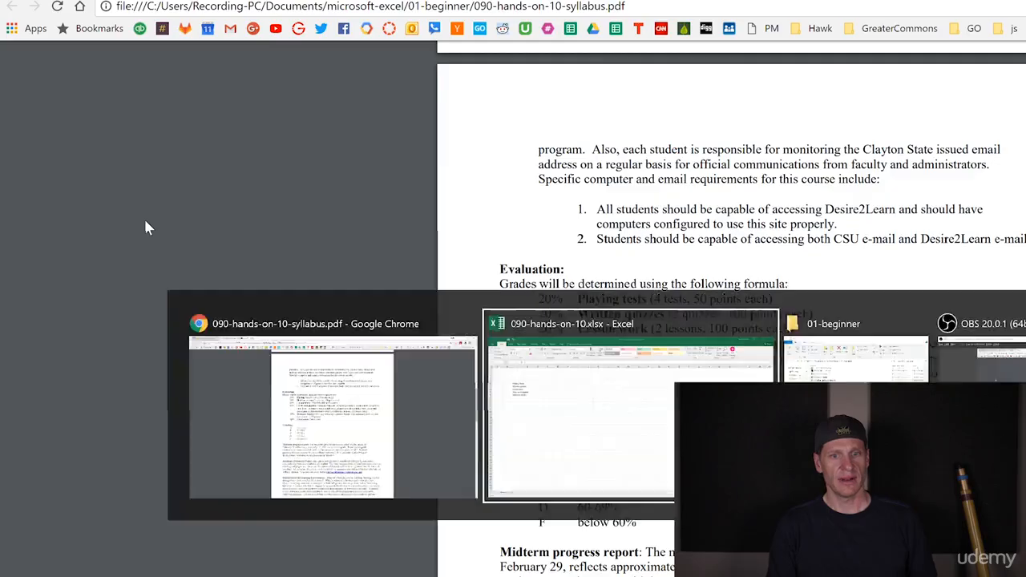
text(ffinal exam)
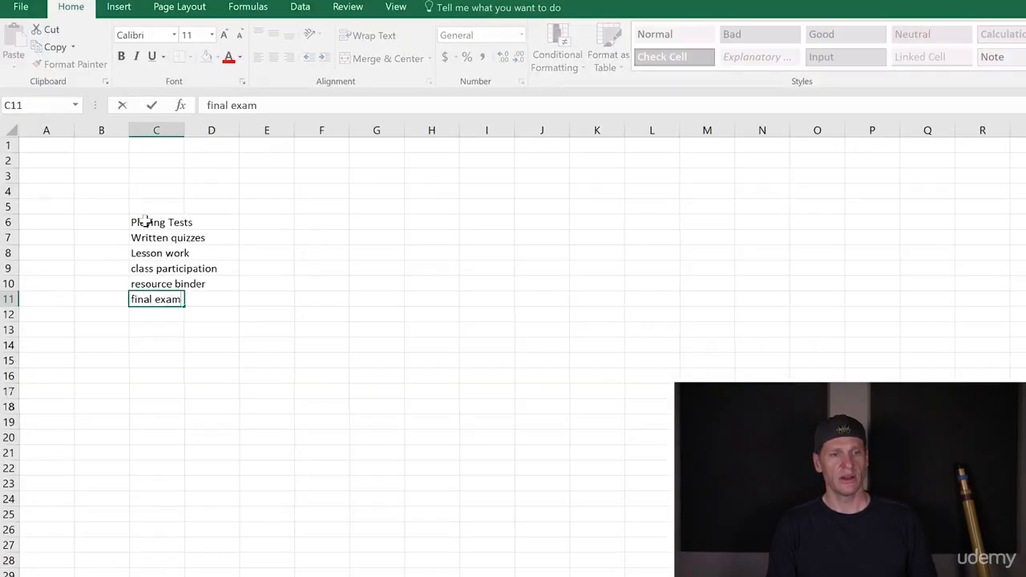
key(Return)
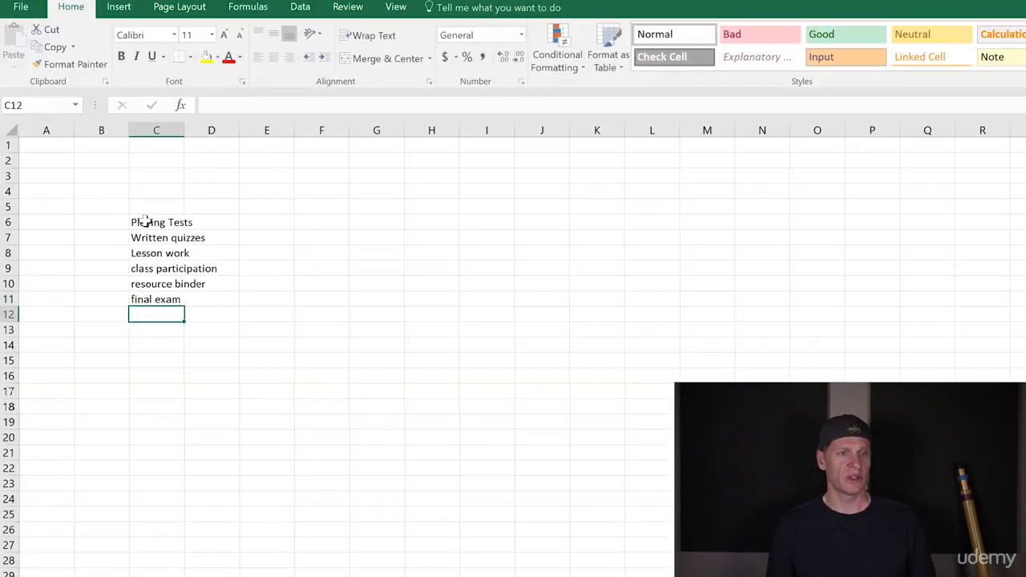
- Fit column C to its category labels and widen it slightly further
double_click(184, 130)
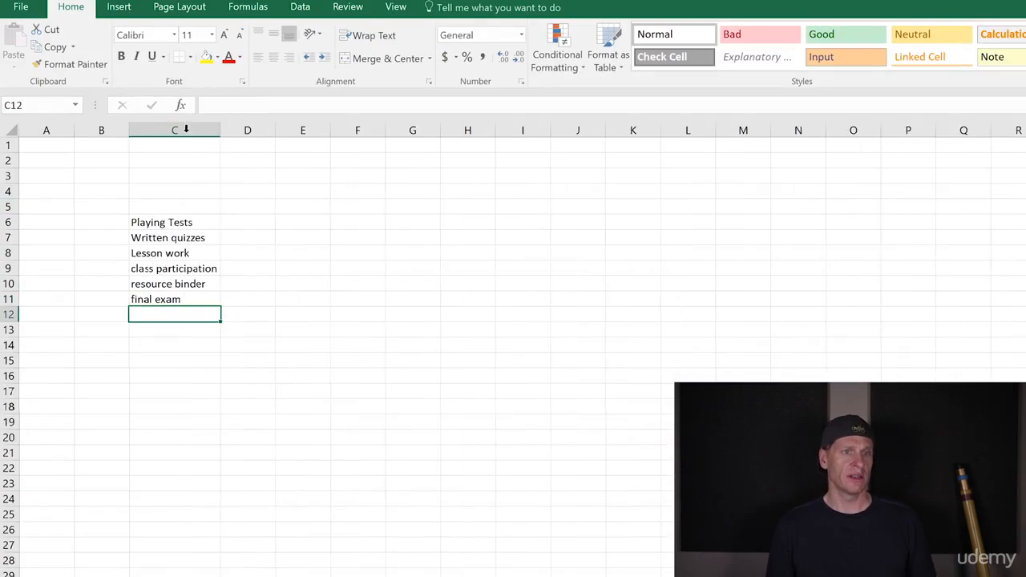
click(229, 131)
click(205, 131)
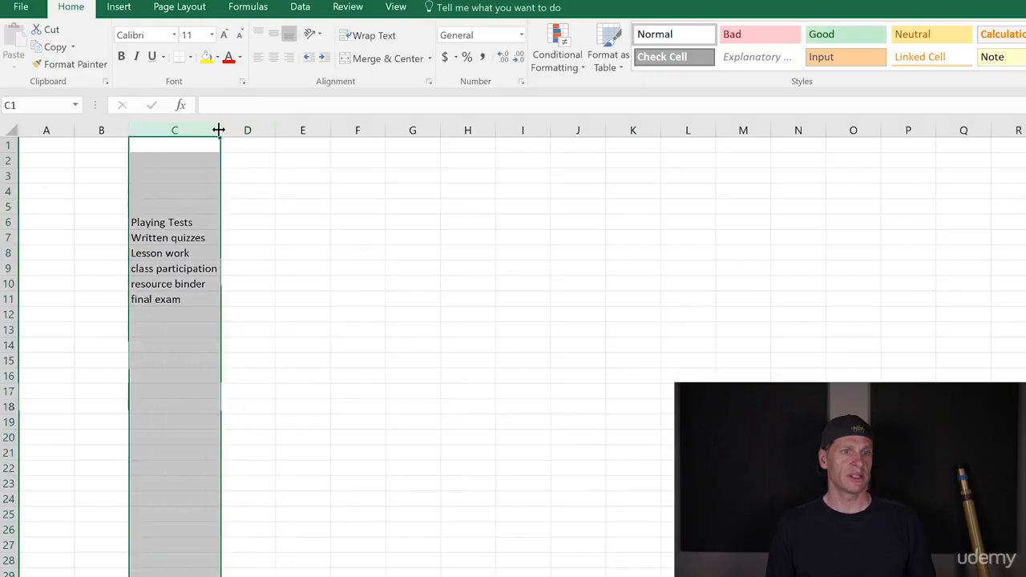
drag(221, 130, 236, 130)
click(247, 218)
click(270, 204)
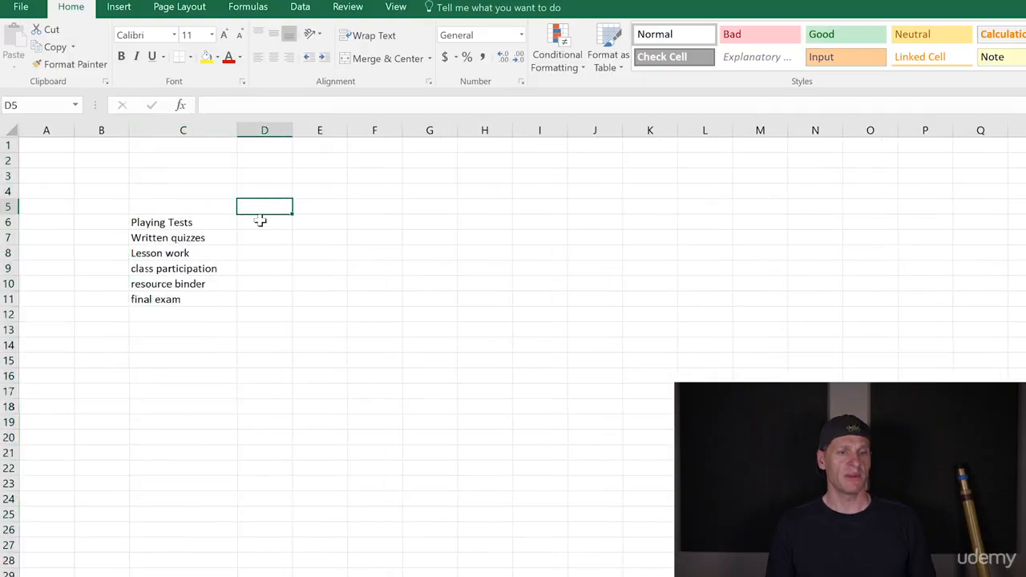
- Format the cells beside the category labels, D6 to D11, with the Percentage number category
click(261, 221)
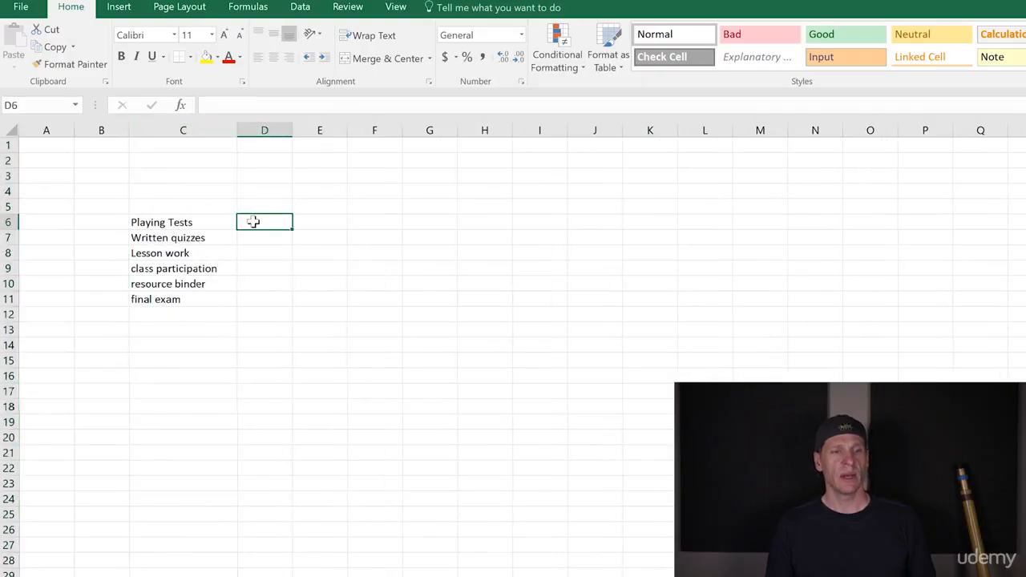
key(alt+Tab)
key(alt+Tab)
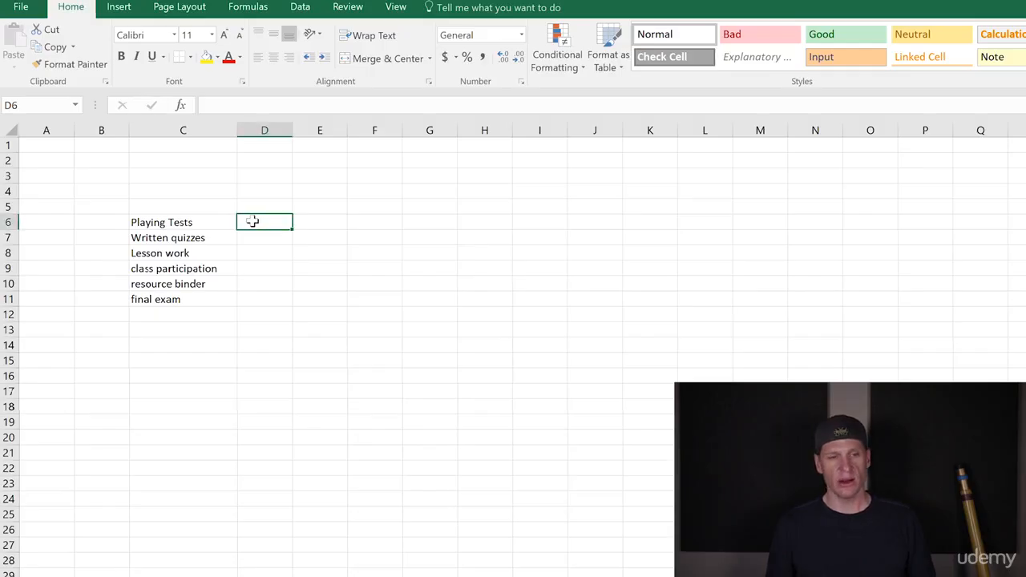
drag(249, 222, 269, 303)
right_click(277, 290)
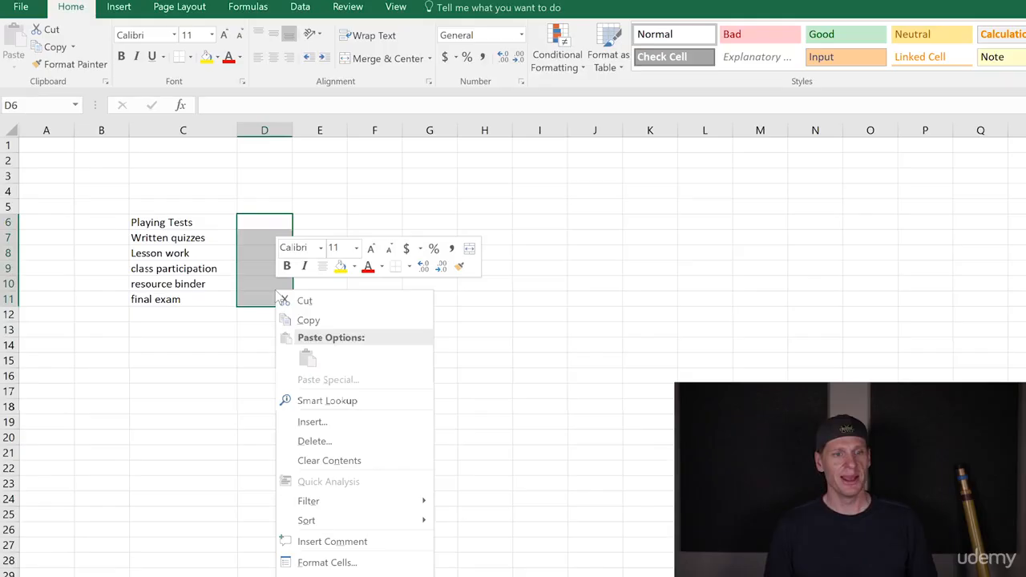
click(327, 562)
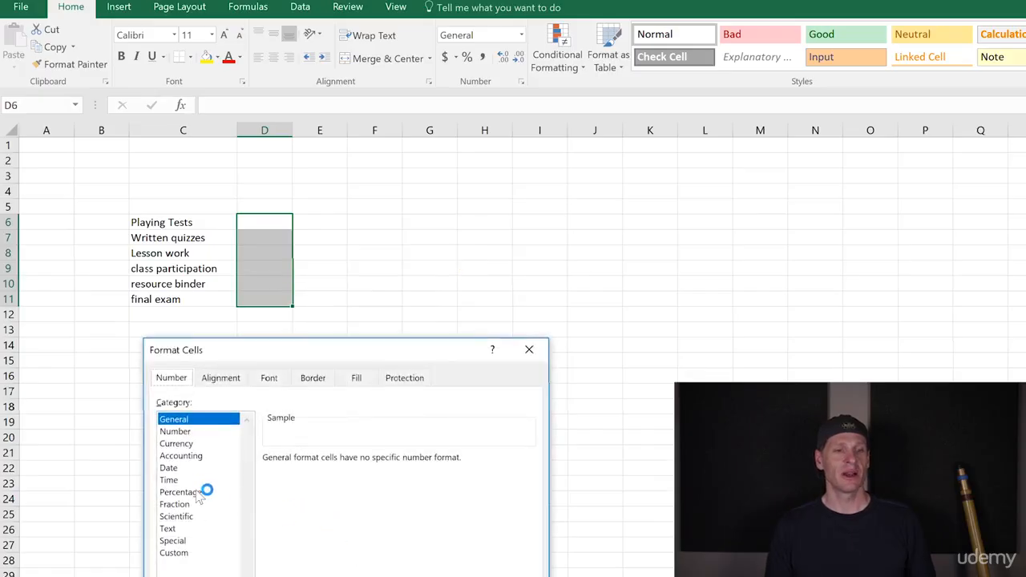
click(201, 493)
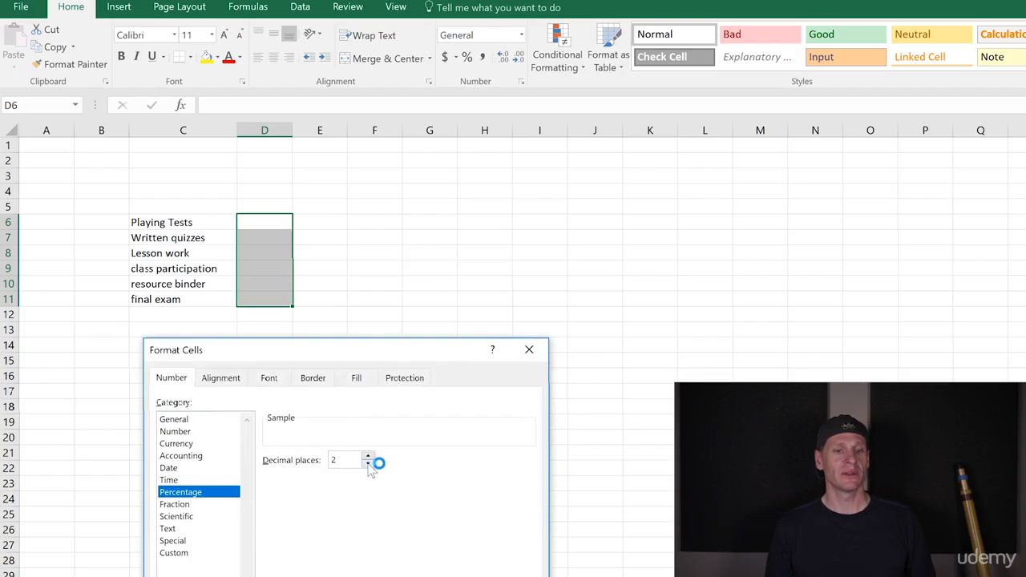
click(445, 576)
click(321, 484)
- Format the percentages in cells D6 to D11 with 0 decimal places
click(276, 228)
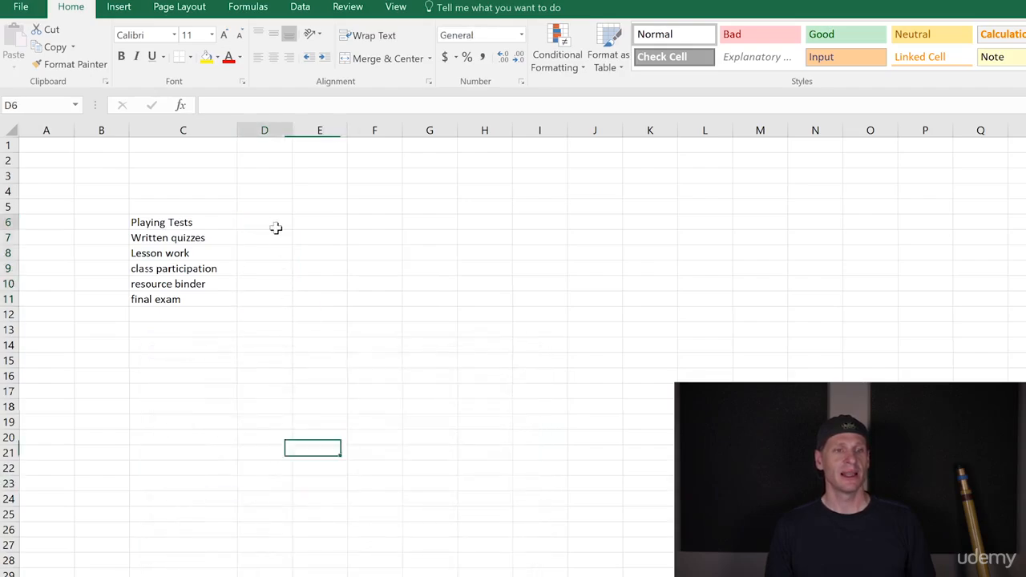
drag(276, 228, 277, 296)
right_click(278, 296)
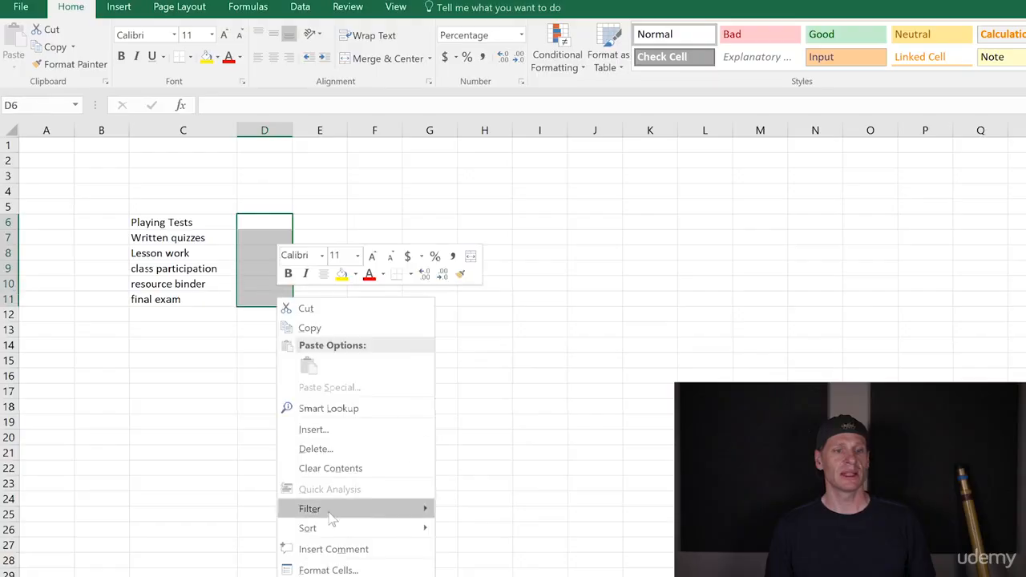
click(328, 569)
click(354, 470)
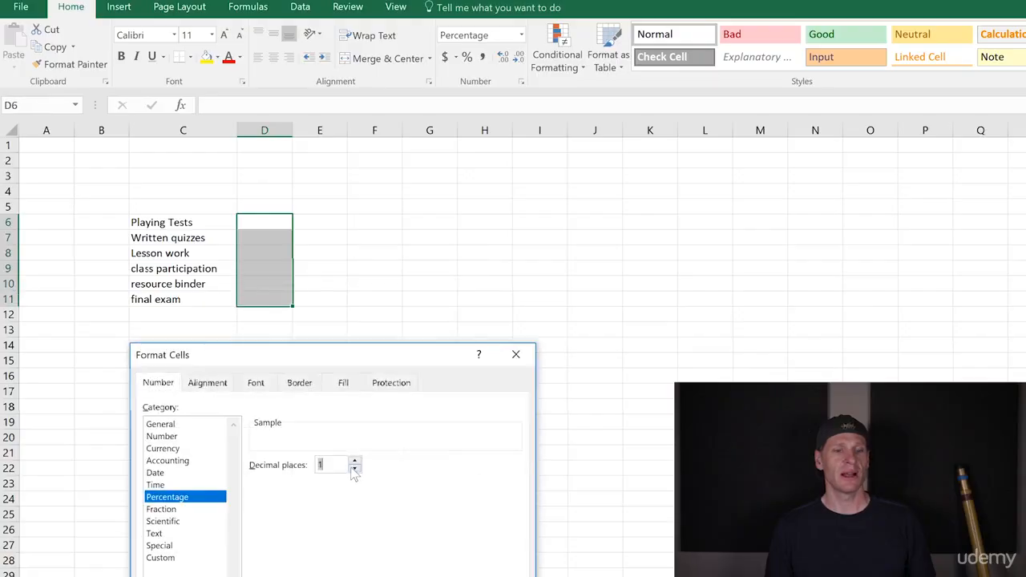
click(354, 469)
key(Return)
- Enter the weights 20%, 20%, 20%, 10%, 10% and 20% in cells D6 to D11 and check them against the syllabus
click(269, 222)
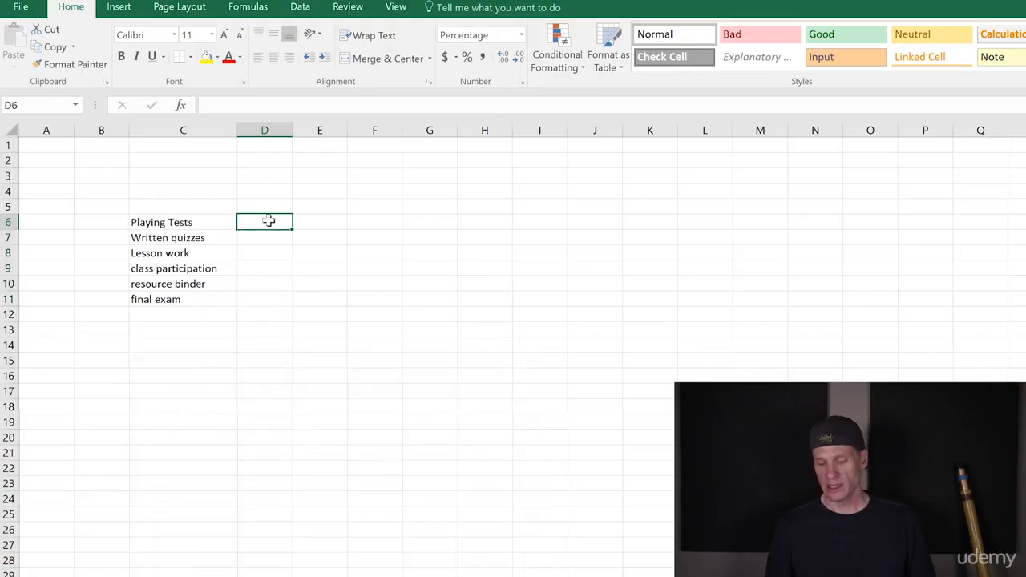
text(20)
key(Return)
text(20)
key(Return)
text(20)
key(Return)
text(10)
key(Return)
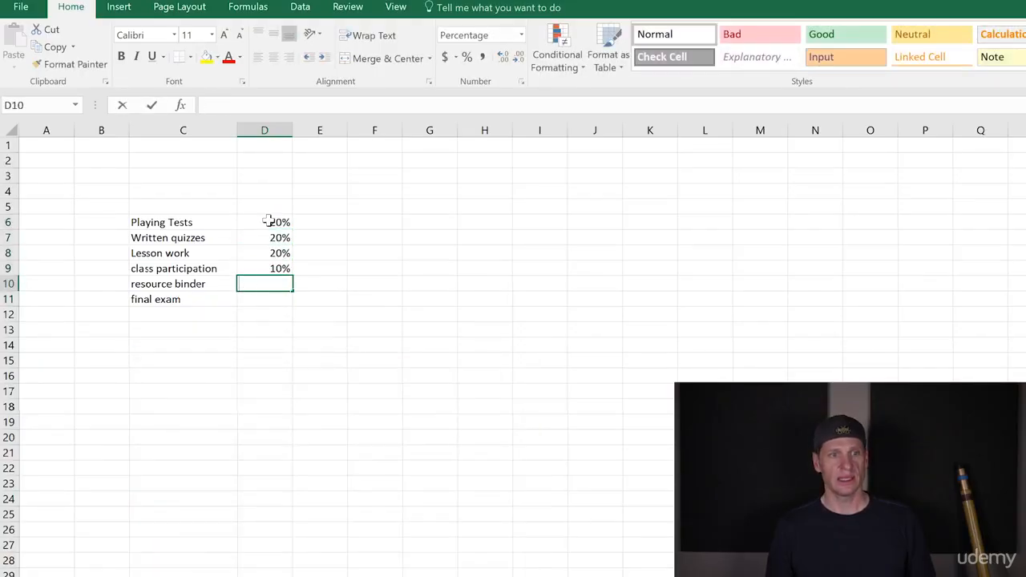
text(10)
key(Return)
text(20)
key(Return)
key(alt+Tab)
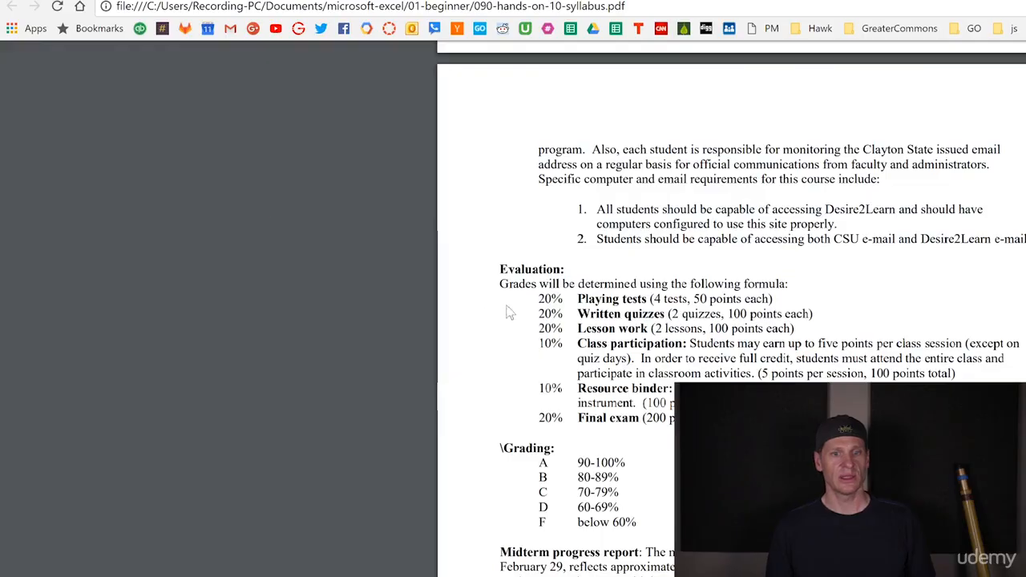
key(alt+Tab)
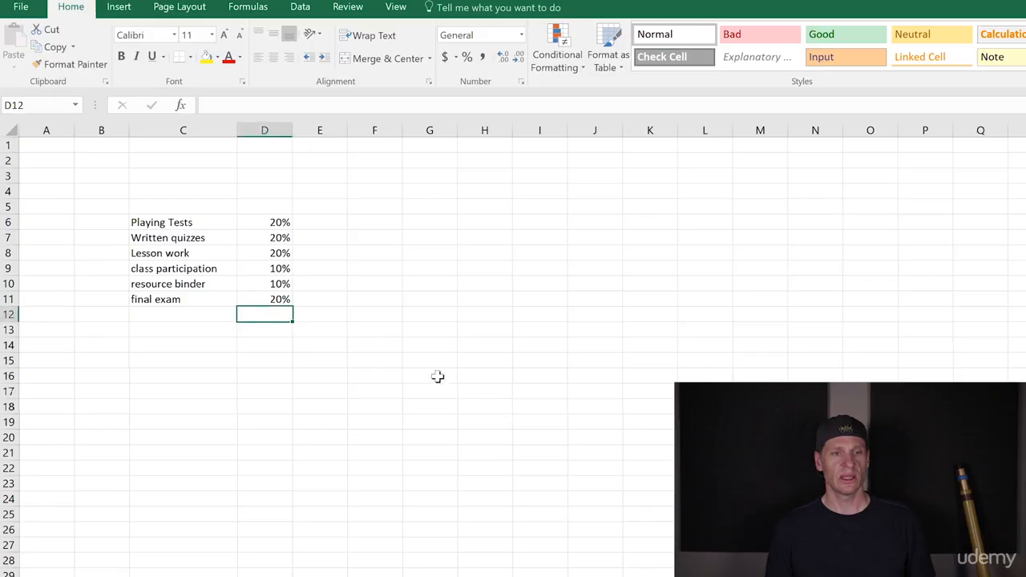
- Copy the category labels in C6 to C11 and paste them starting at cell B15
click(201, 406)
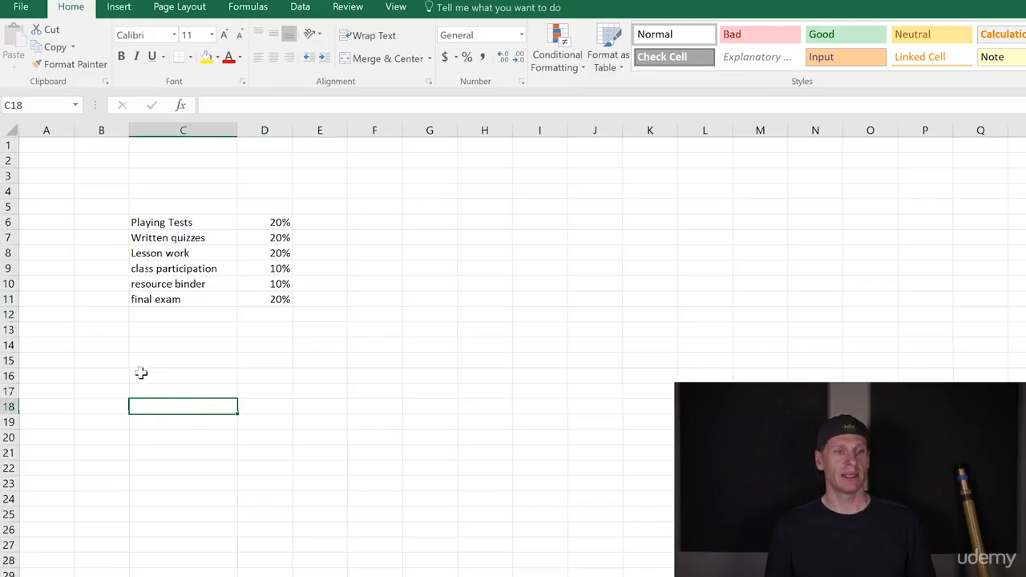
drag(181, 228, 171, 298)
key(ctrl+c)
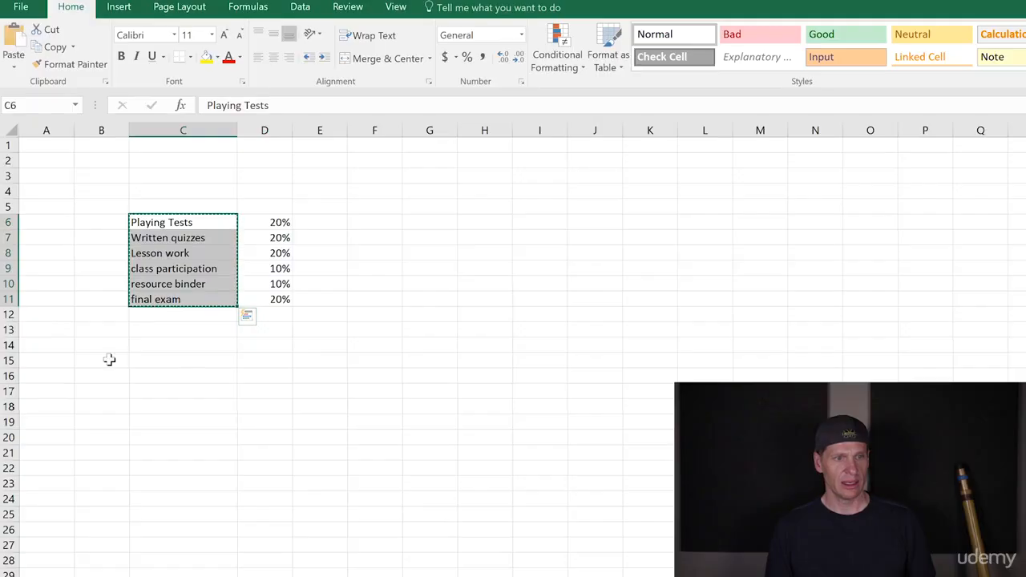
click(108, 359)
key(ctrl+v)
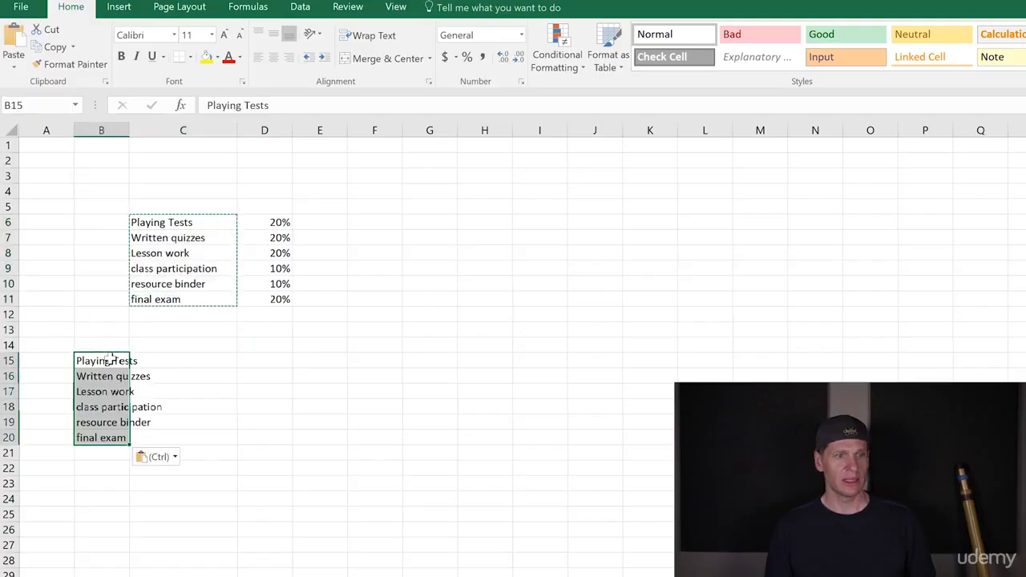
- Insert five blank rows below Playing Tests and four below Written quizzes in the copied list
drag(8, 377, 9, 439)
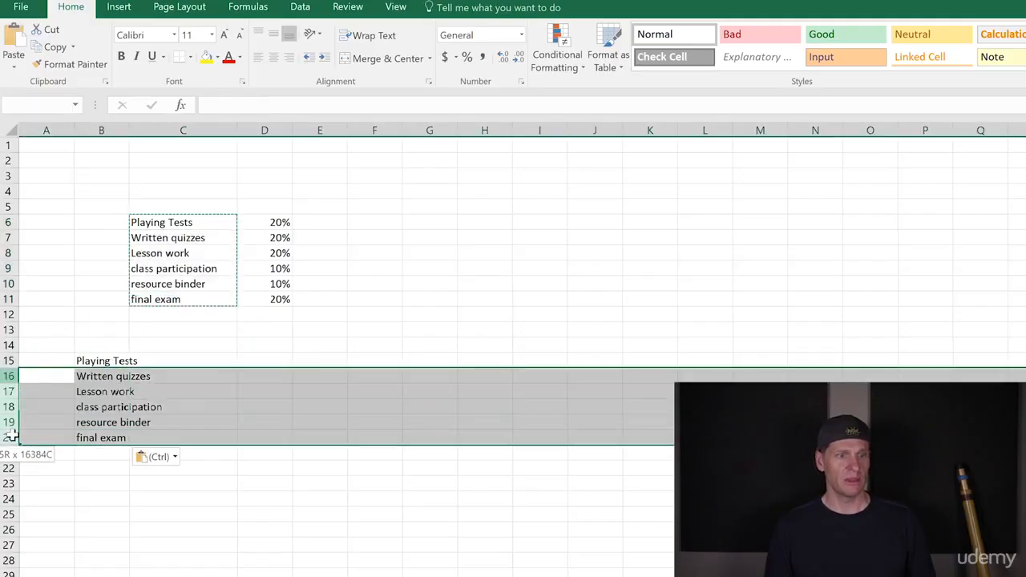
right_click(69, 423)
click(148, 535)
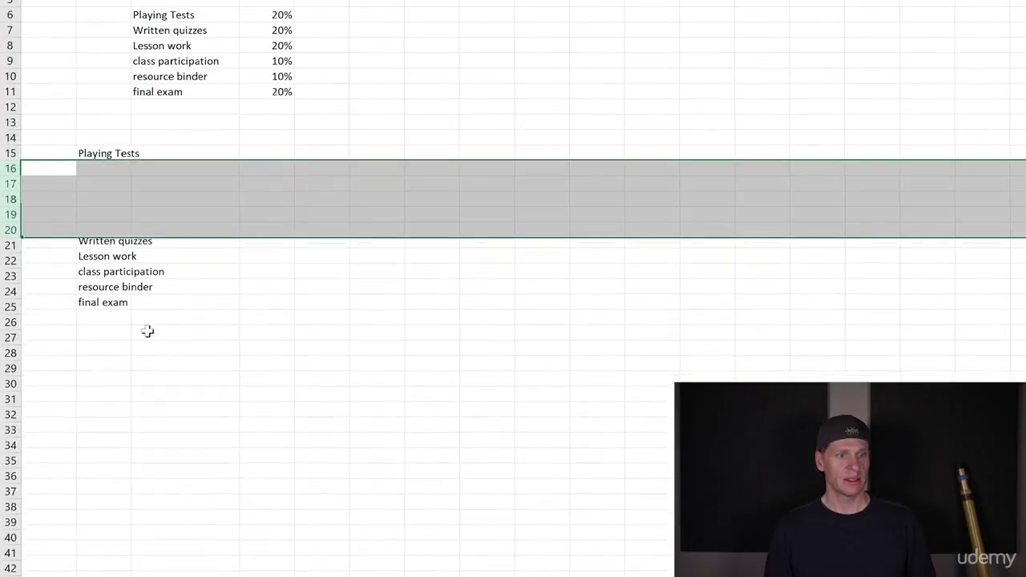
click(48, 382)
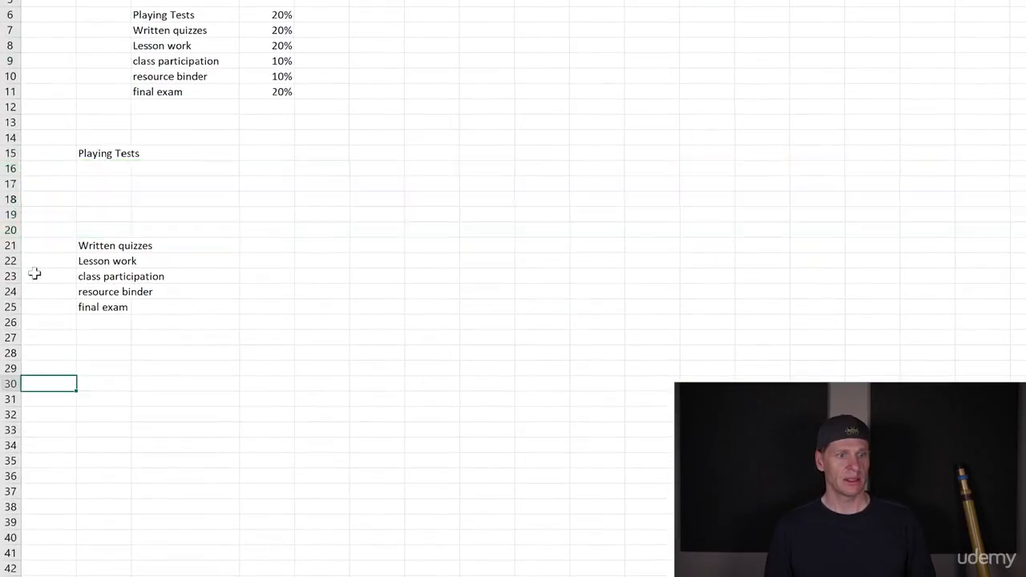
drag(21, 263, 18, 307)
right_click(95, 294)
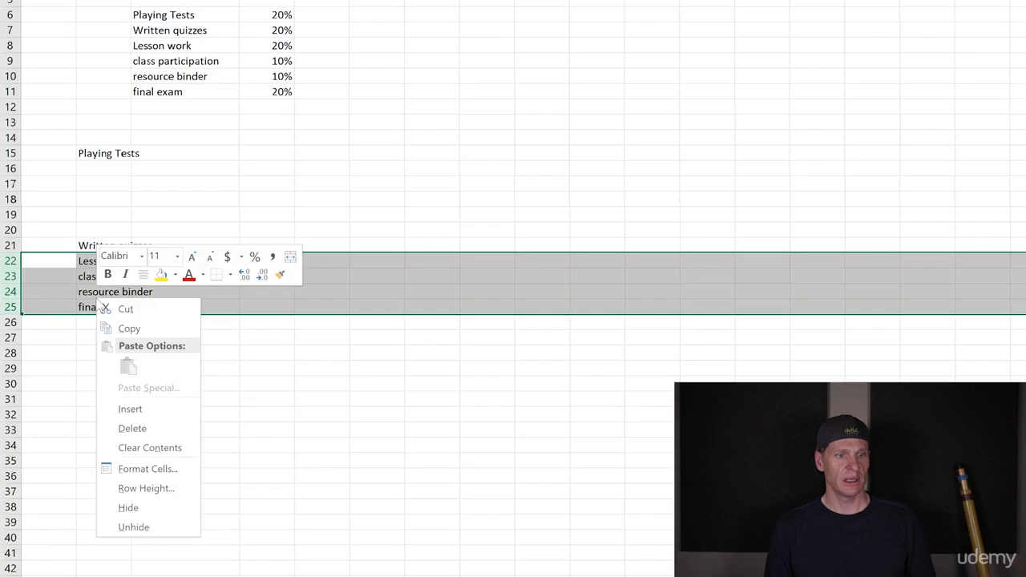
click(151, 407)
click(62, 429)
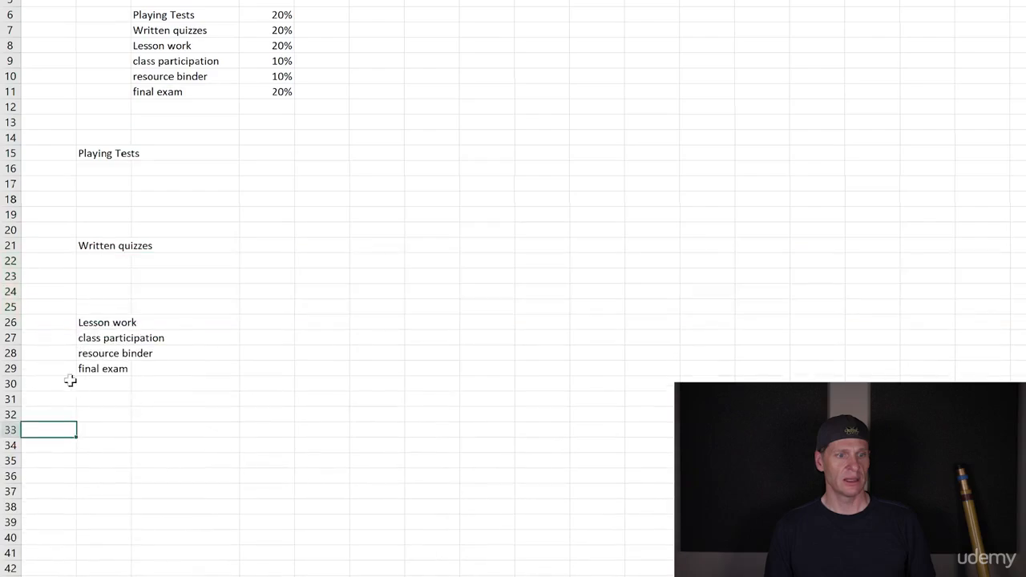
- Insert five blank rows below Lesson work and six below class participation in the copied list
drag(13, 343, 18, 399)
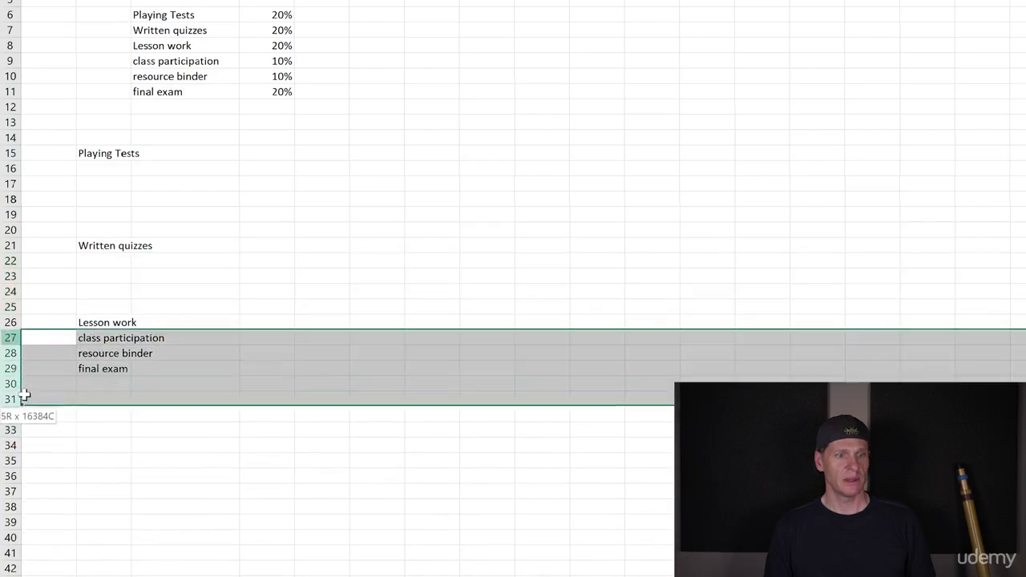
right_click(116, 392)
click(172, 500)
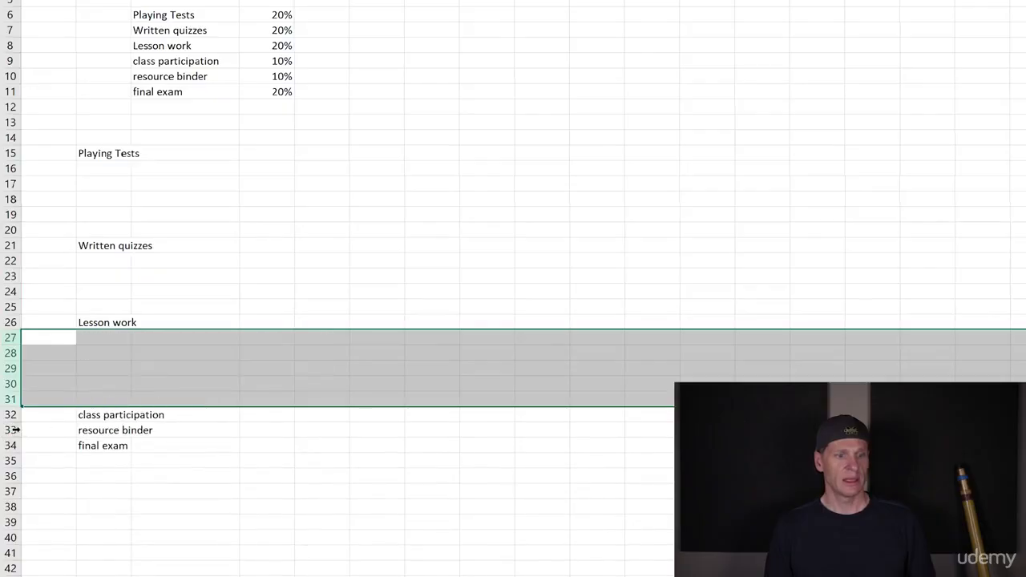
drag(11, 430, 11, 510)
right_click(101, 486)
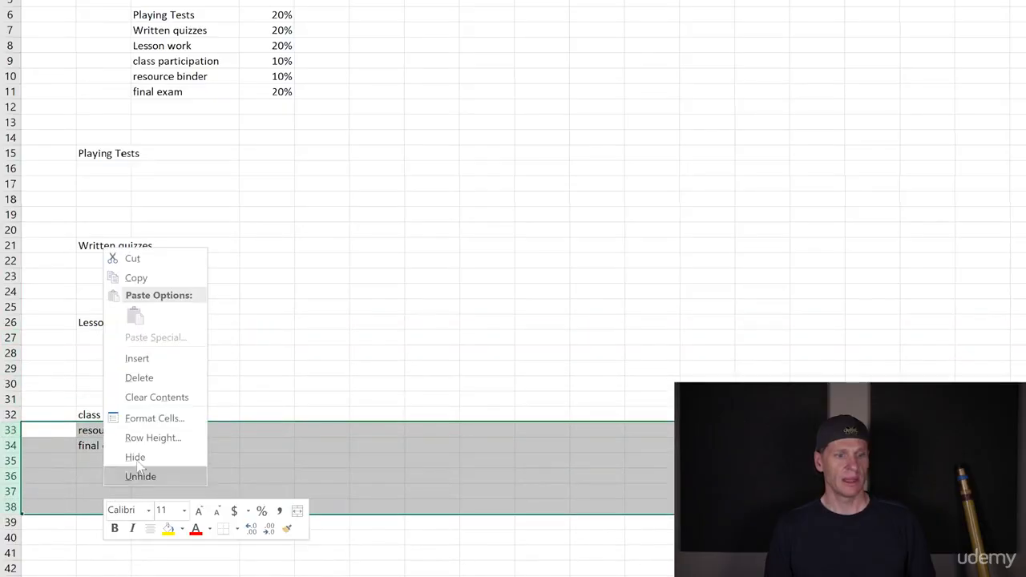
click(165, 366)
- Insert eight blank rows between resource binder and final exam in the copied list
scroll(69, 389, down, 3)
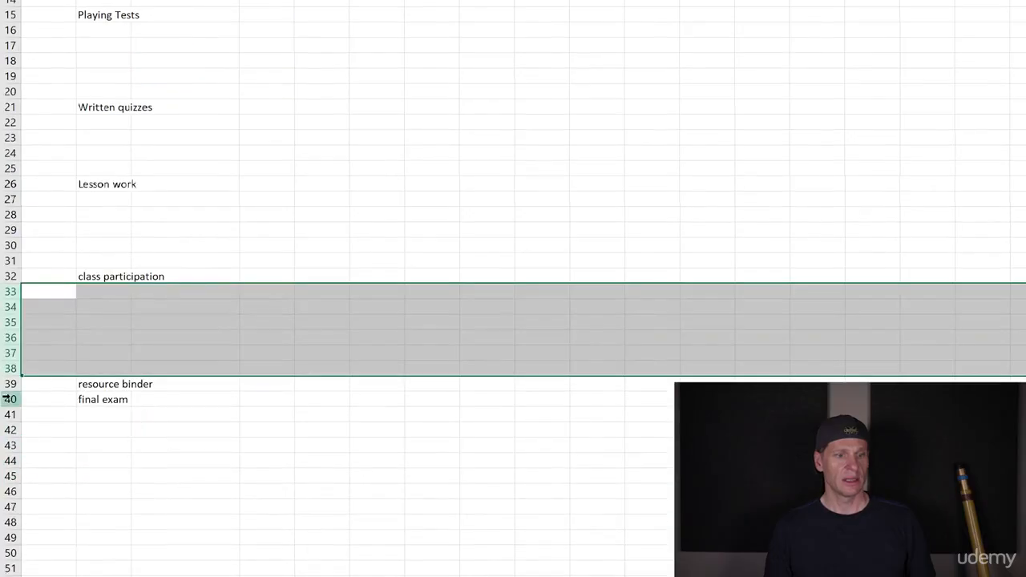
drag(10, 384, 14, 499)
right_click(111, 456)
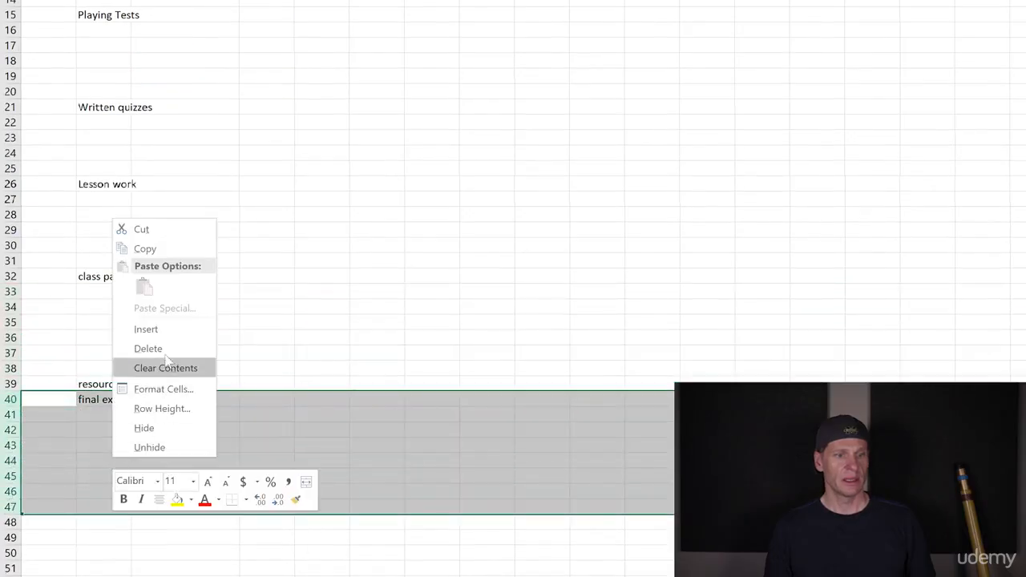
click(162, 328)
click(163, 399)
- Make all of column B bold
scroll(165, 401, up, 2)
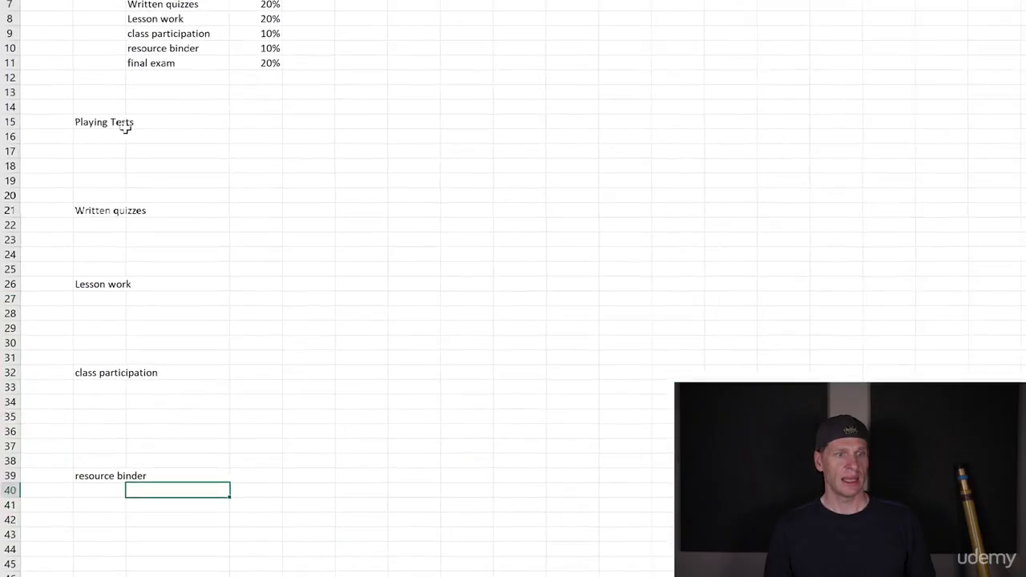
click(78, 13)
click(81, 59)
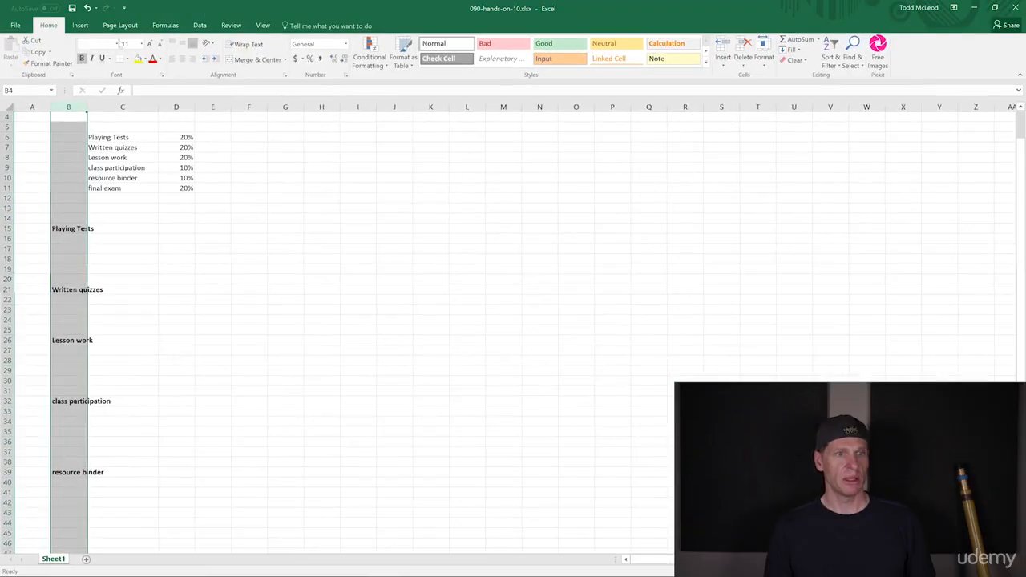
- Try setting column B's font size to 22 and moving the weights table from C6:D11 to start at B6
click(141, 43)
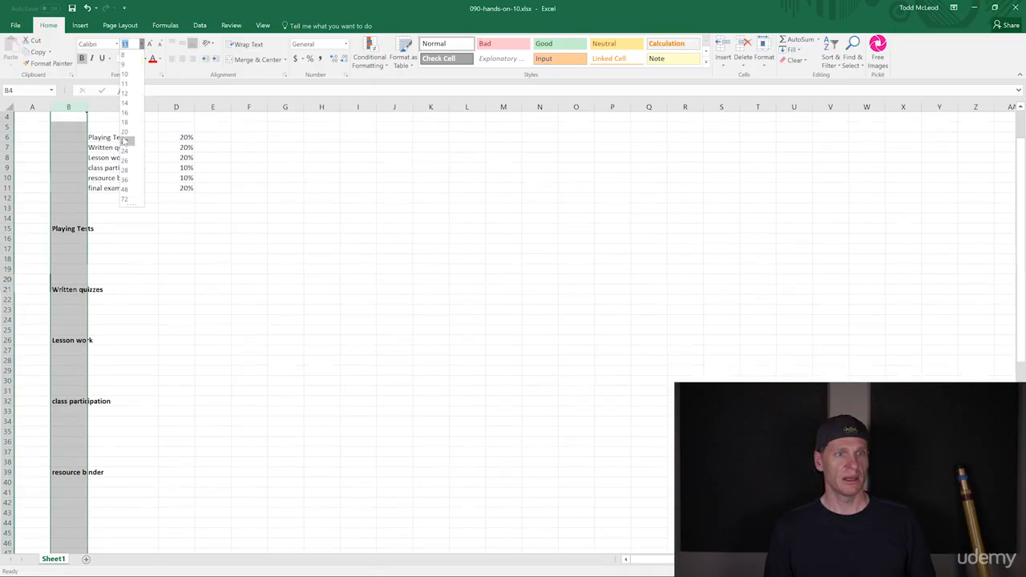
click(123, 137)
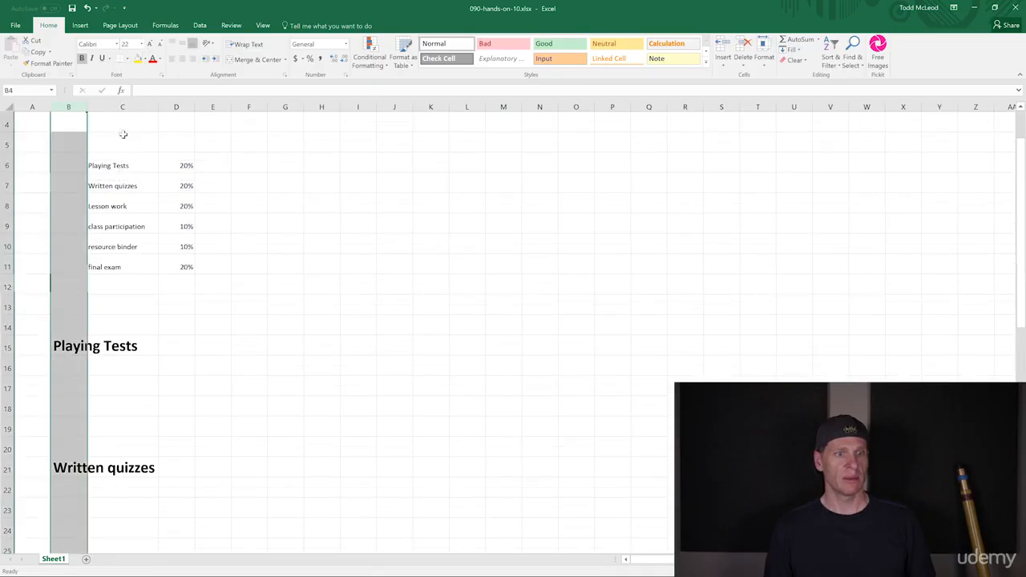
drag(115, 164, 186, 268)
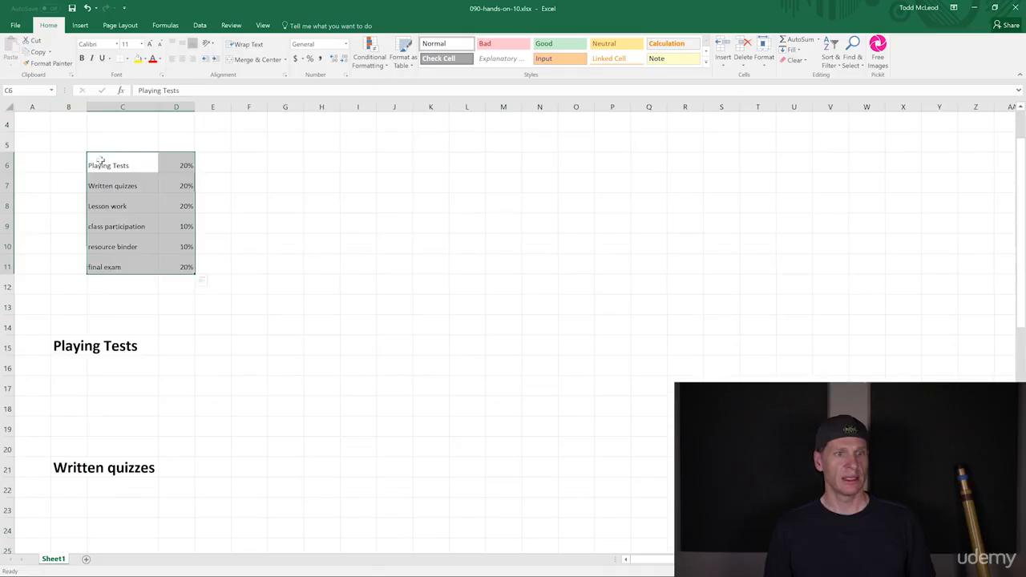
drag(96, 153, 73, 170)
click(213, 223)
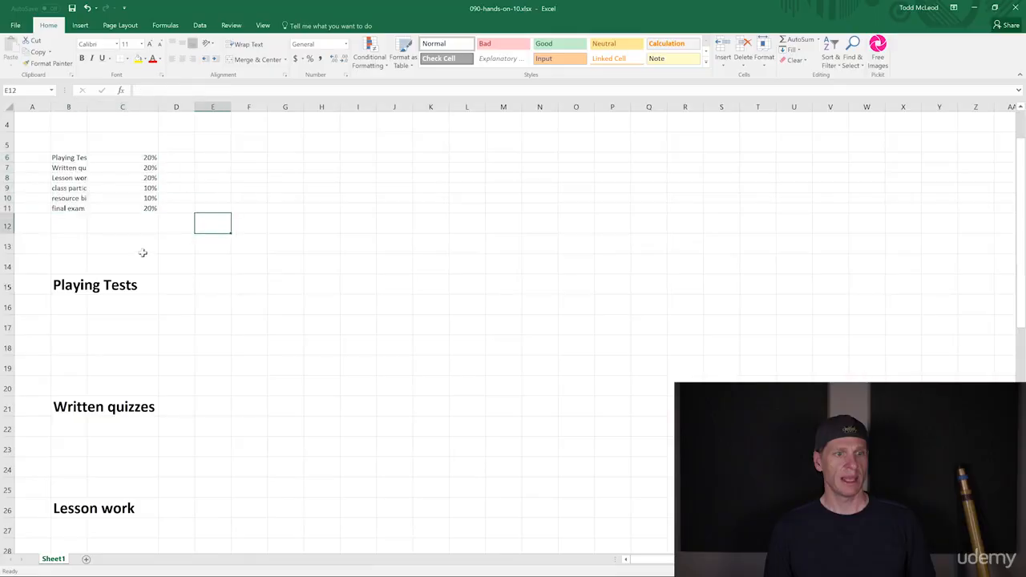
click(7, 226)
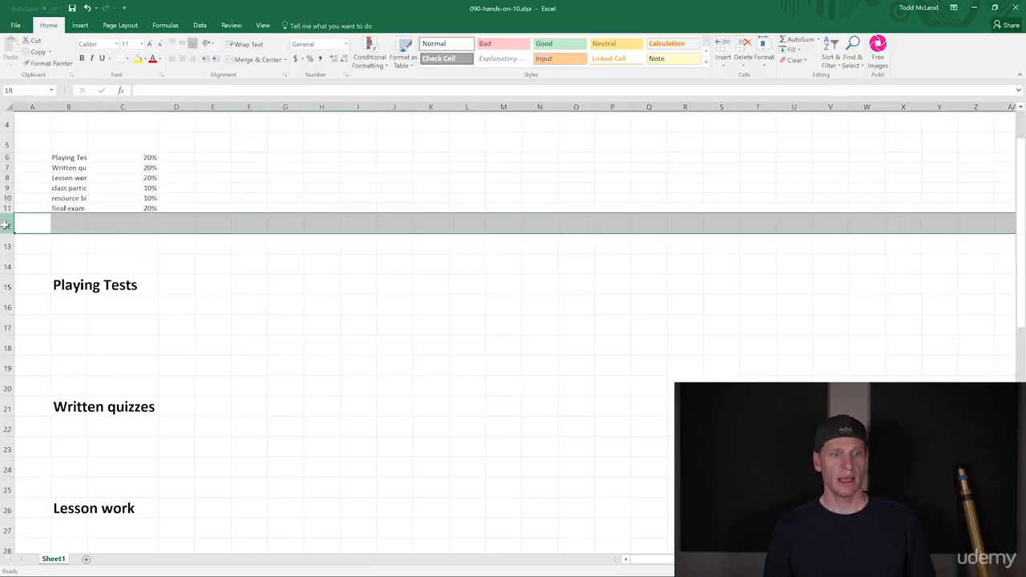
drag(7, 225, 4, 266)
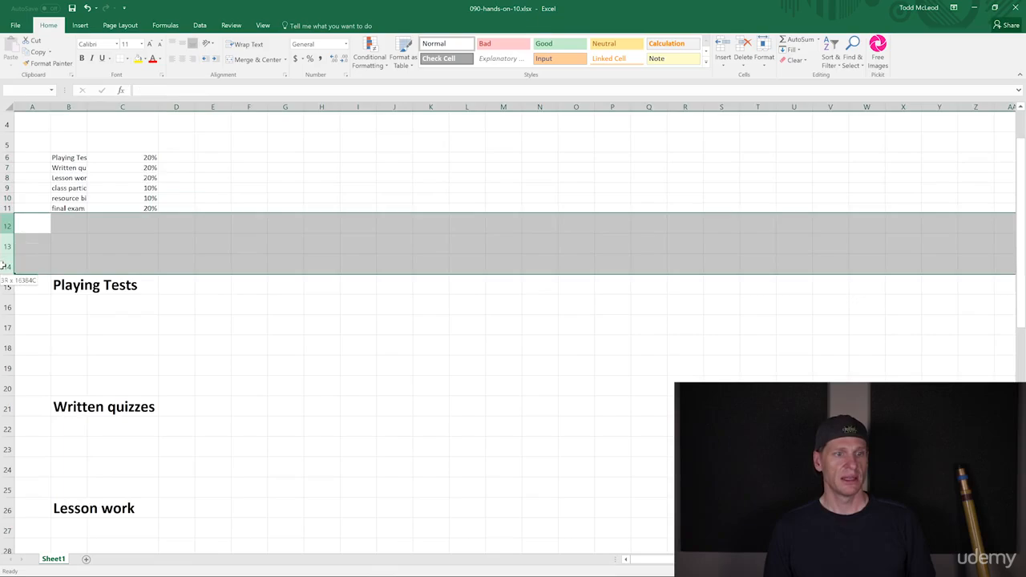
- Undo the move of the weights table and column B's font size change
click(88, 8)
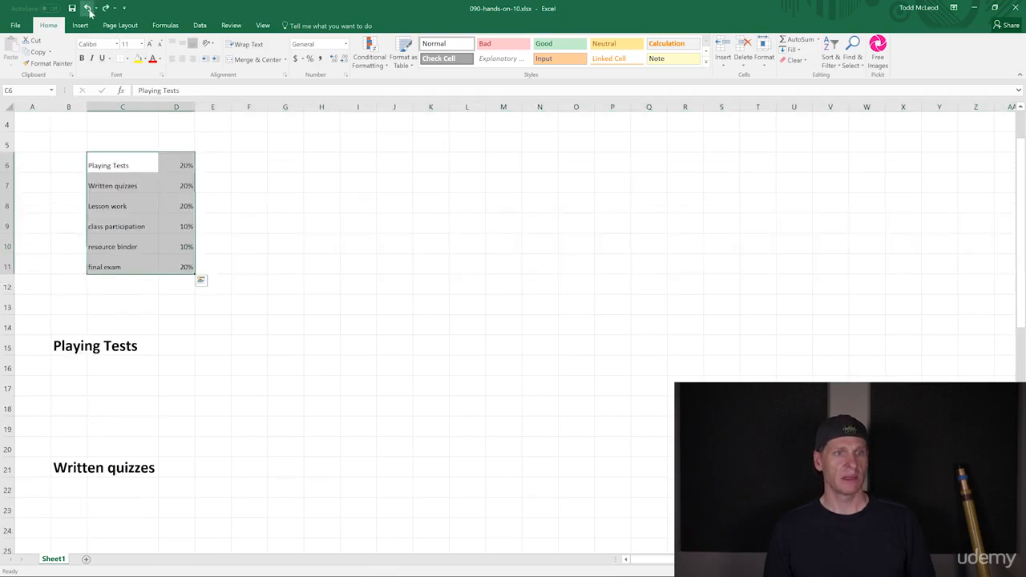
click(87, 8)
click(117, 219)
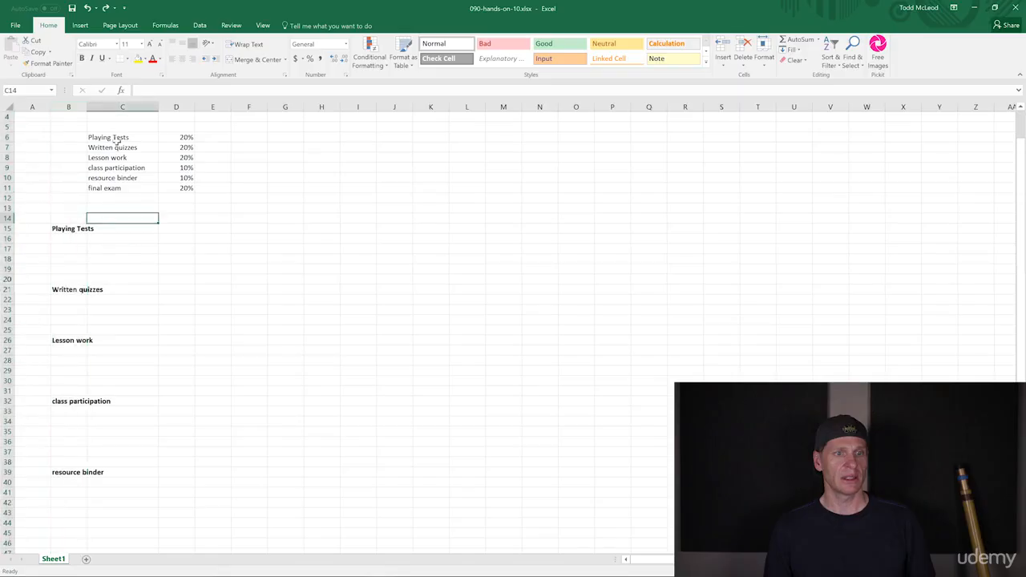
- Move the weights table from C6:D11 to start at B6 and fit column B's width to its contents
drag(117, 140, 171, 189)
drag(119, 131, 70, 132)
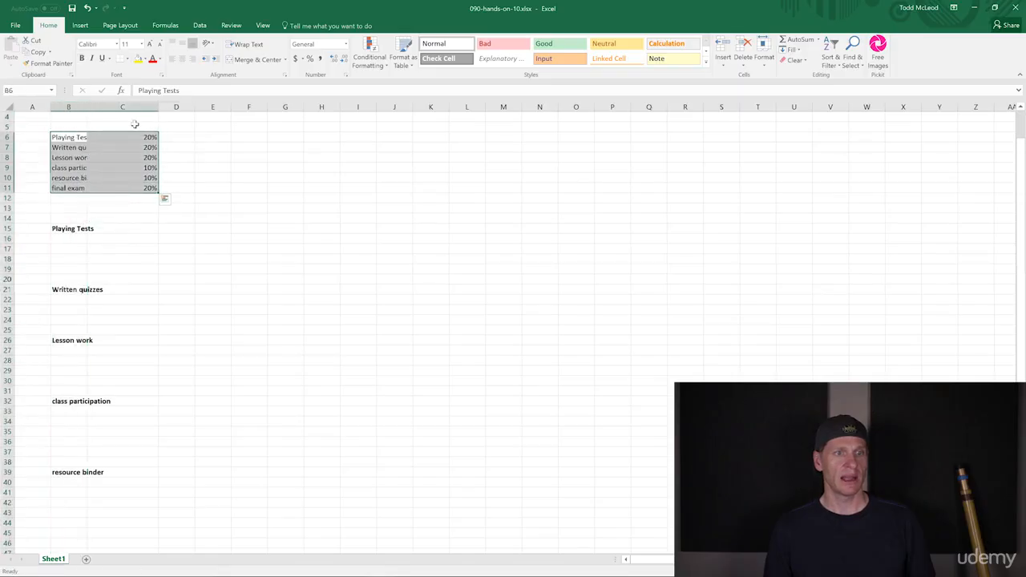
double_click(87, 107)
click(223, 257)
click(142, 283)
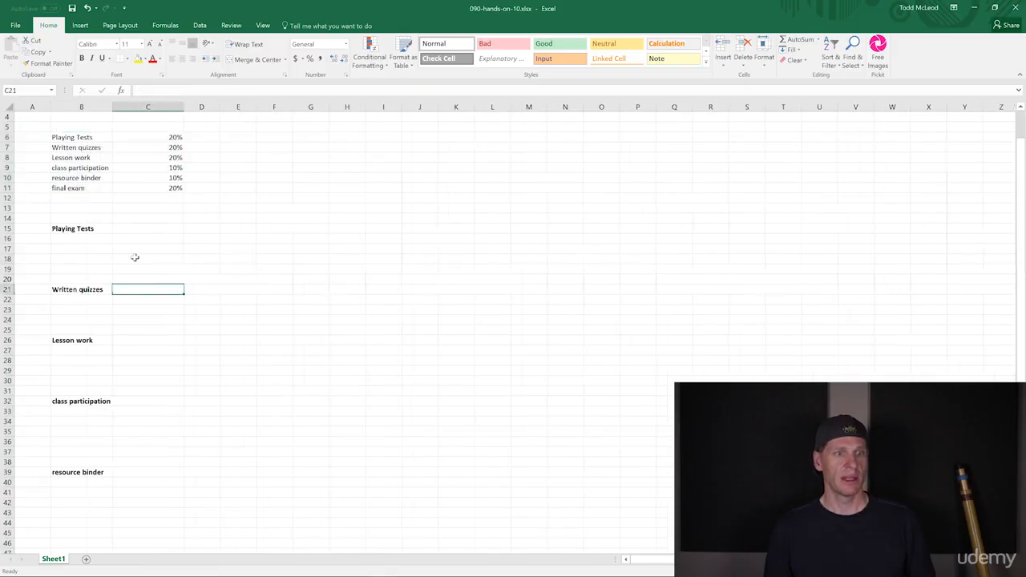
- Insert one more blank row directly below the bold Playing Tests heading and widen column B slightly
click(136, 240)
right_click(4, 239)
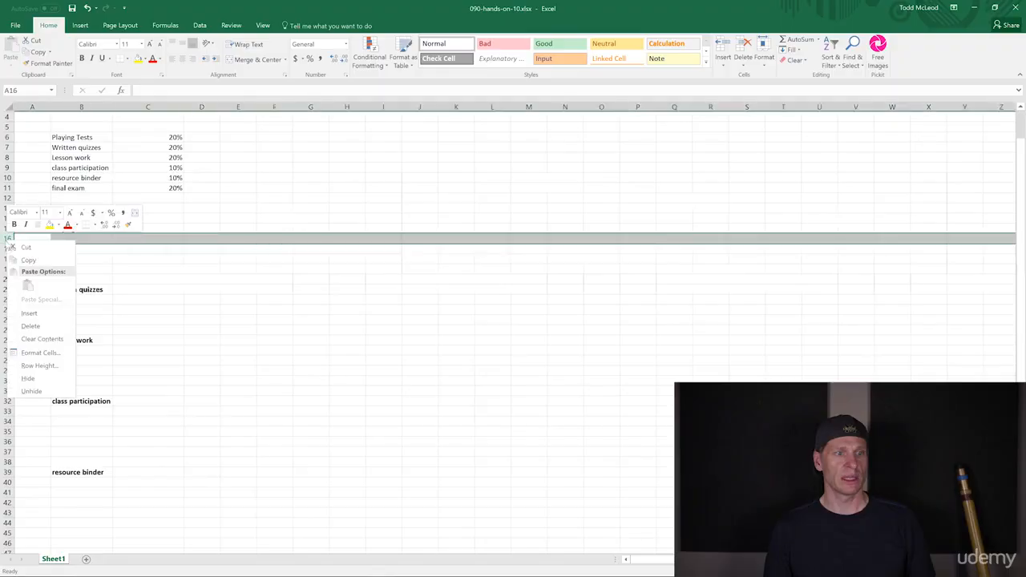
click(28, 311)
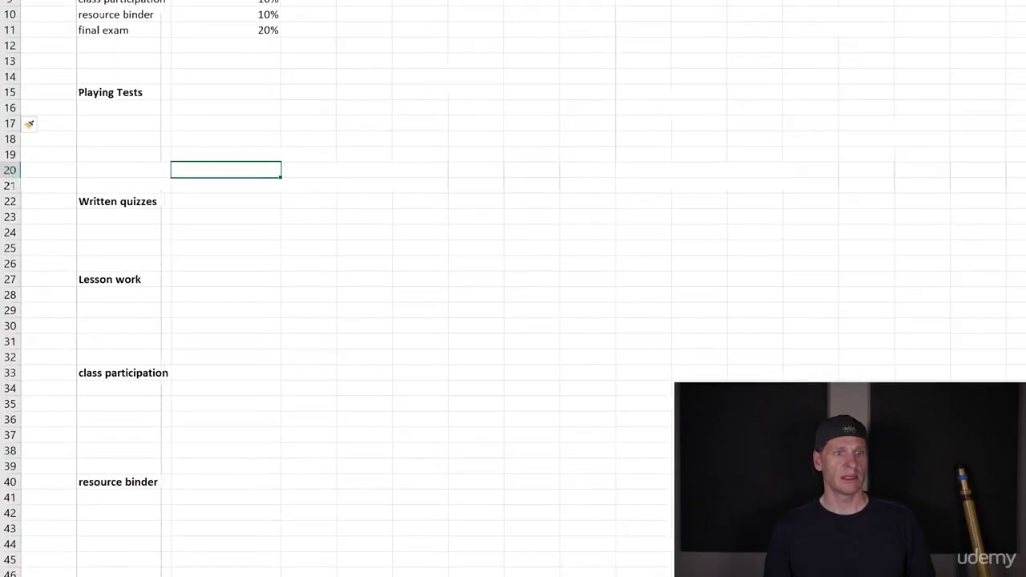
drag(161, 0, 182, 0)
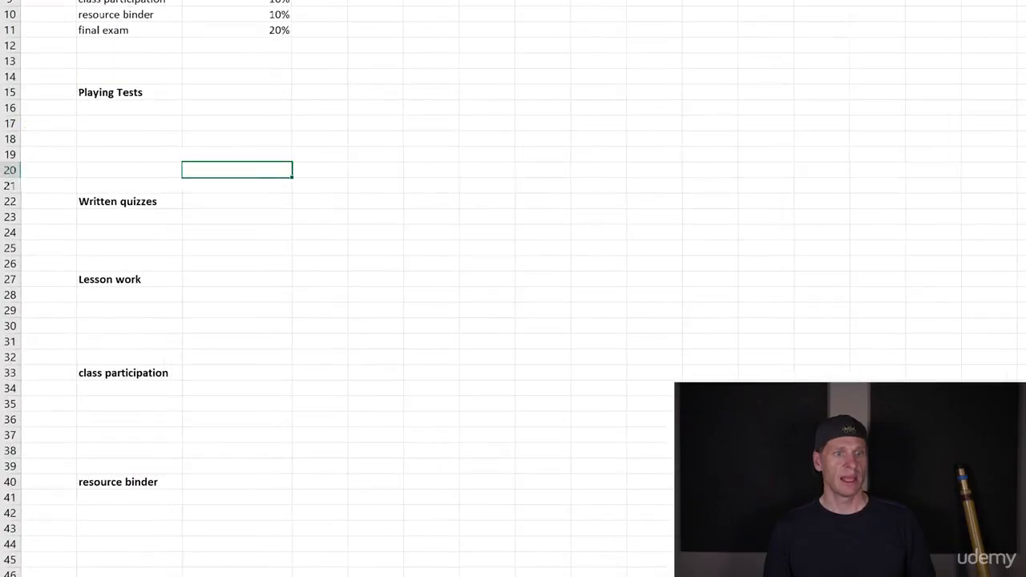
- List test 1 through test 4 under the Playing Tests heading in C16:C19, filling the series down from the first two entries
click(199, 105)
text(test)
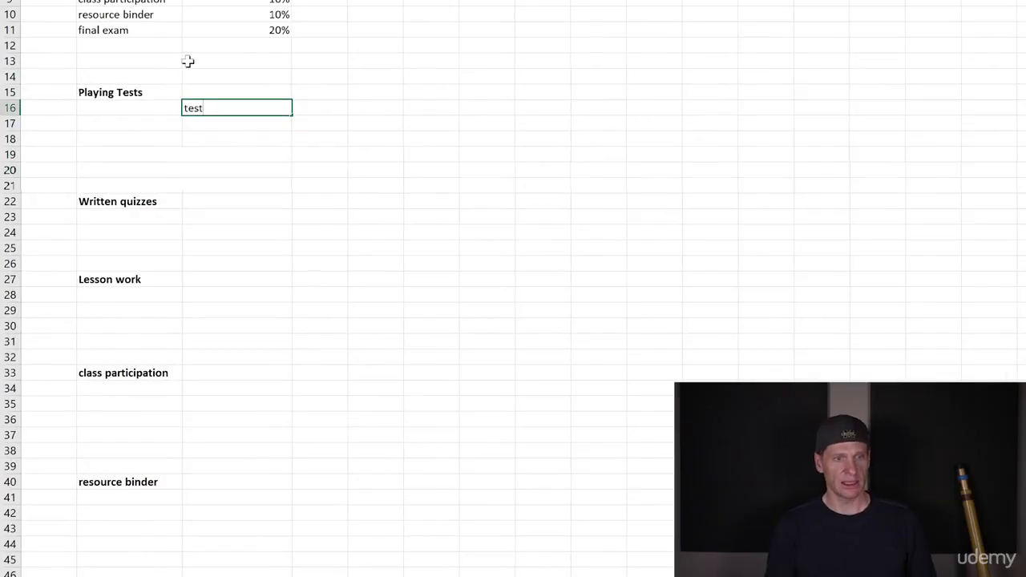
text( 1)
key(Return)
text(test 1)
key(Return)
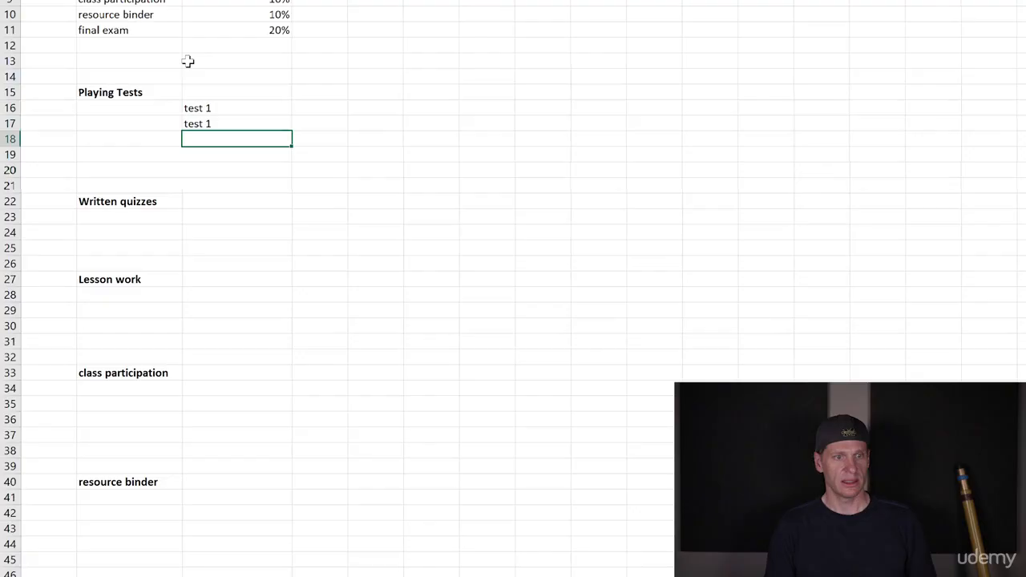
key(Up)
text(test 2)
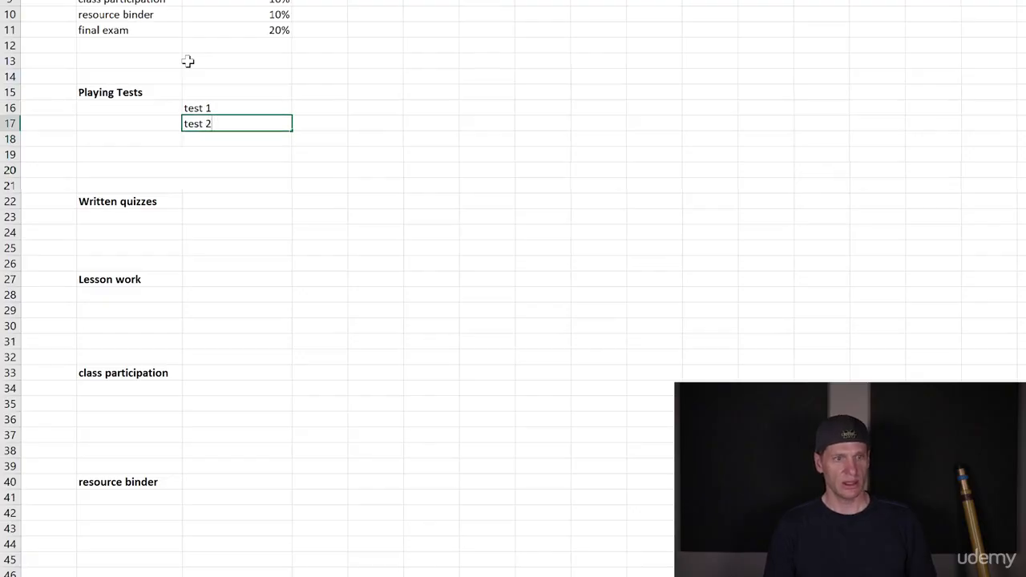
key(Return)
key(shift+Up)
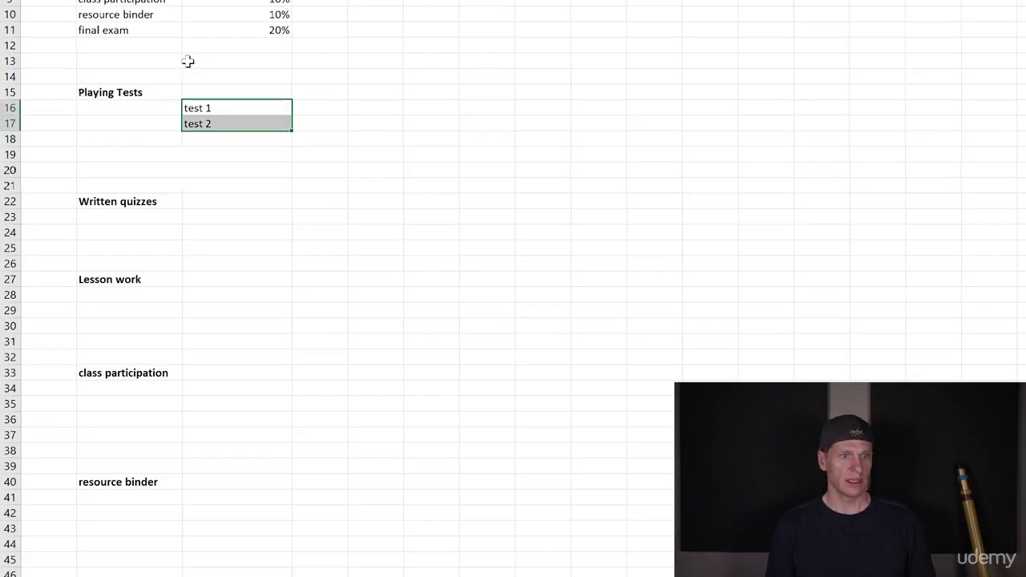
drag(288, 131, 280, 167)
- Enter quiz 1 and quiz 2 under the Written quizzes heading in C23:C24
click(227, 218)
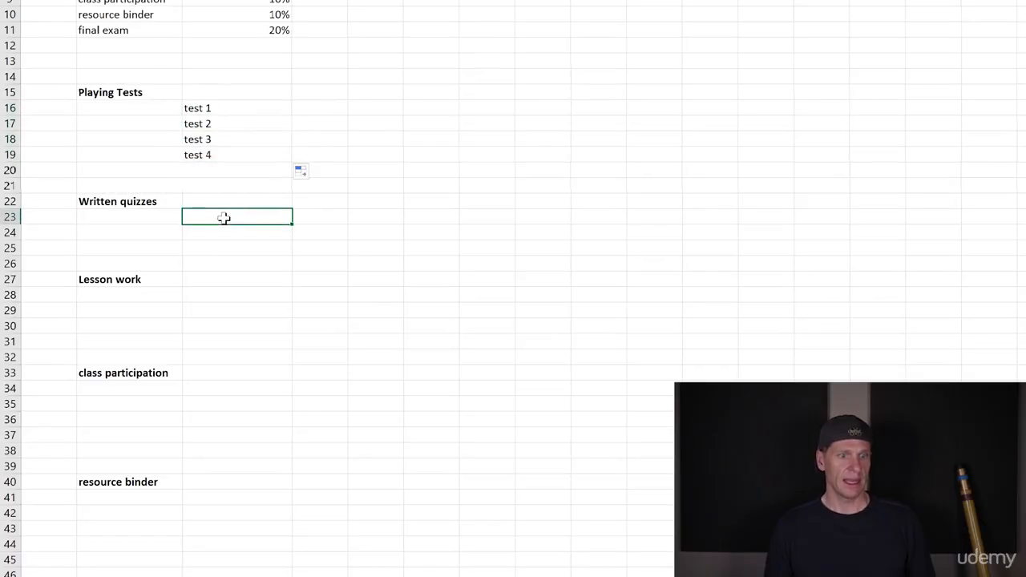
text(quiz )
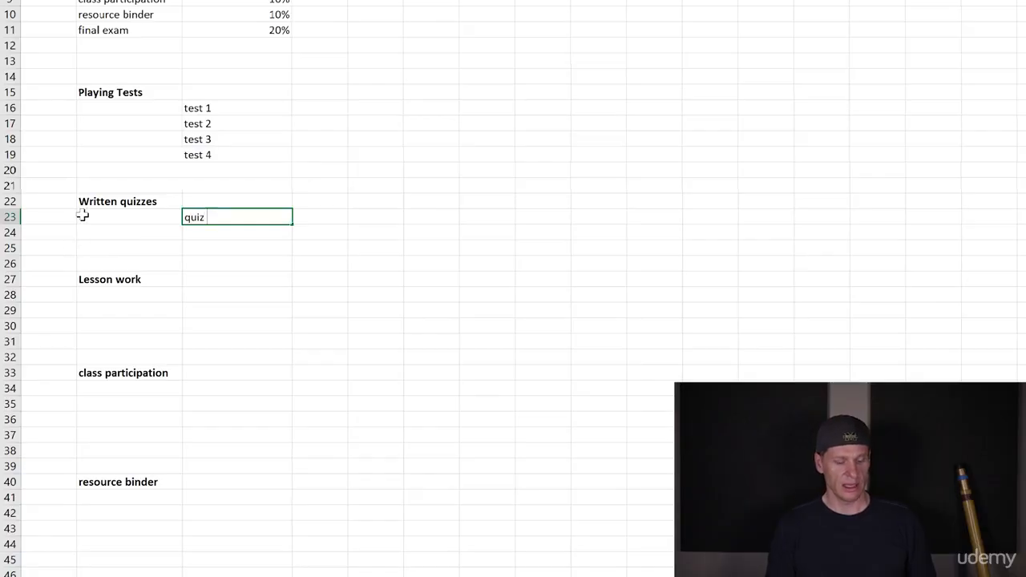
text(1)
key(Return)
text(quiz )
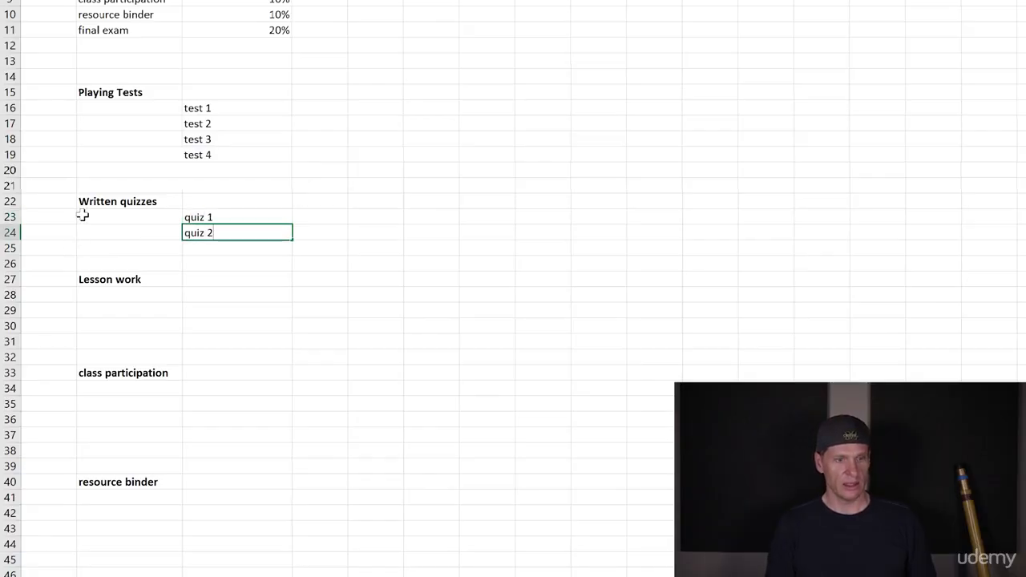
text(2)
key(Return)
- Enter lesson 1 and lesson 2 under the Lesson work heading in C28:C29
click(202, 293)
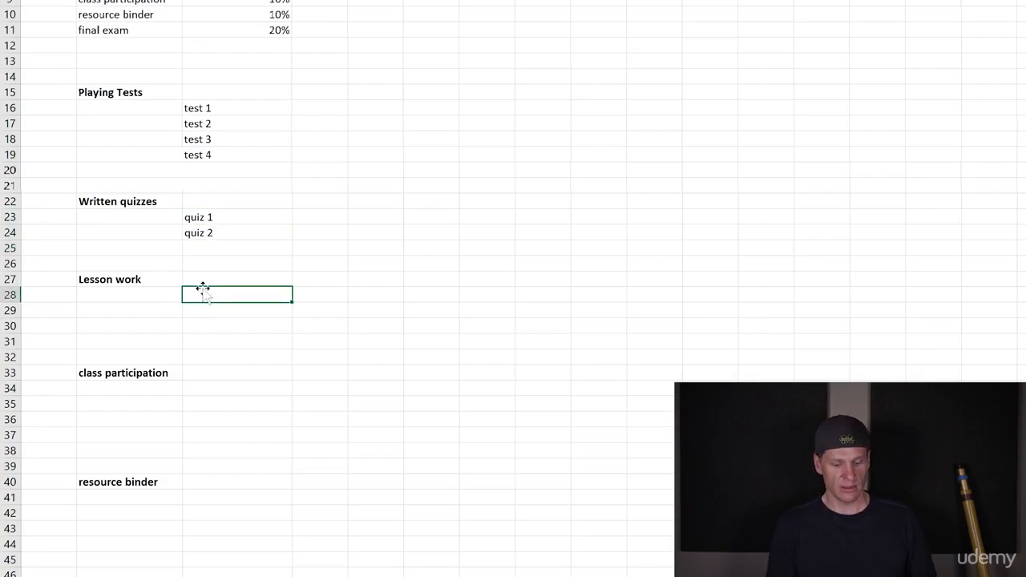
text(lesson 1)
key(Return)
text(lesson )
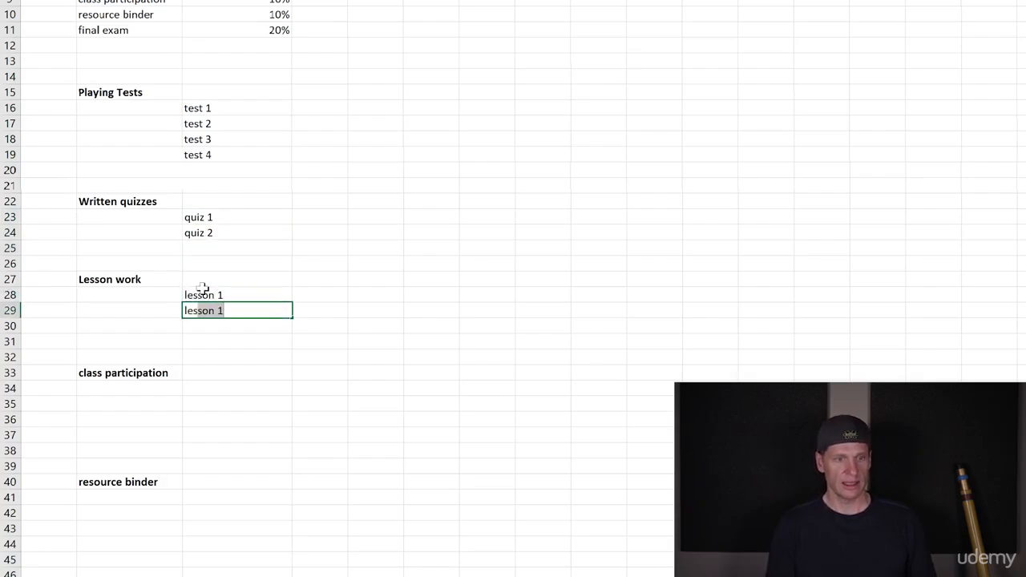
text(2)
key(Return)
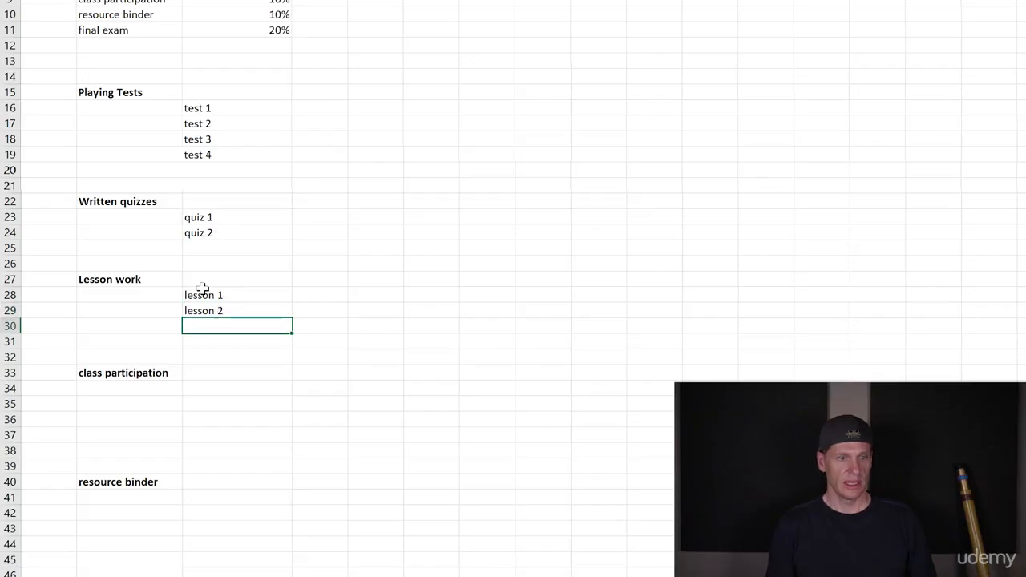
- Enter 1/7/2018 and 1/14/2018 under class participation from C34 and fill the weekly dates down through 2/4/2018 in C38
key(Down)
key(Down)
key(Down)
key(Down)
key(Down)
key(Up)
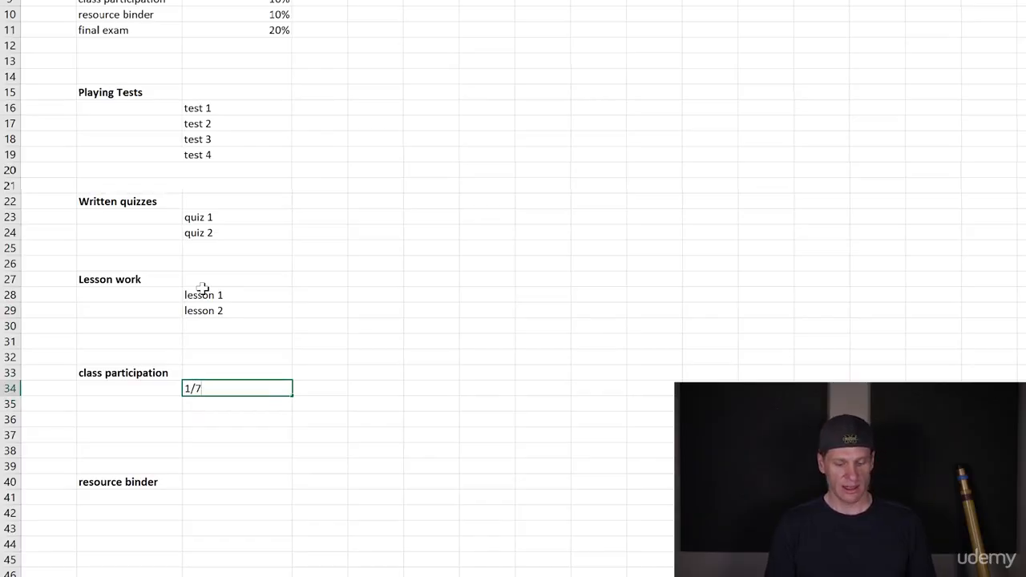
key(Return)
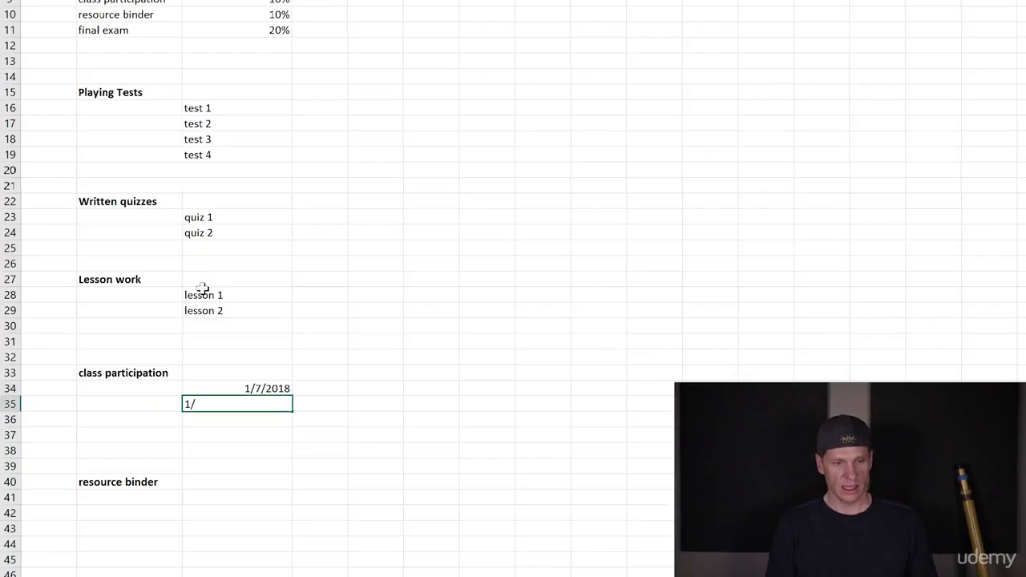
text(1/14/)
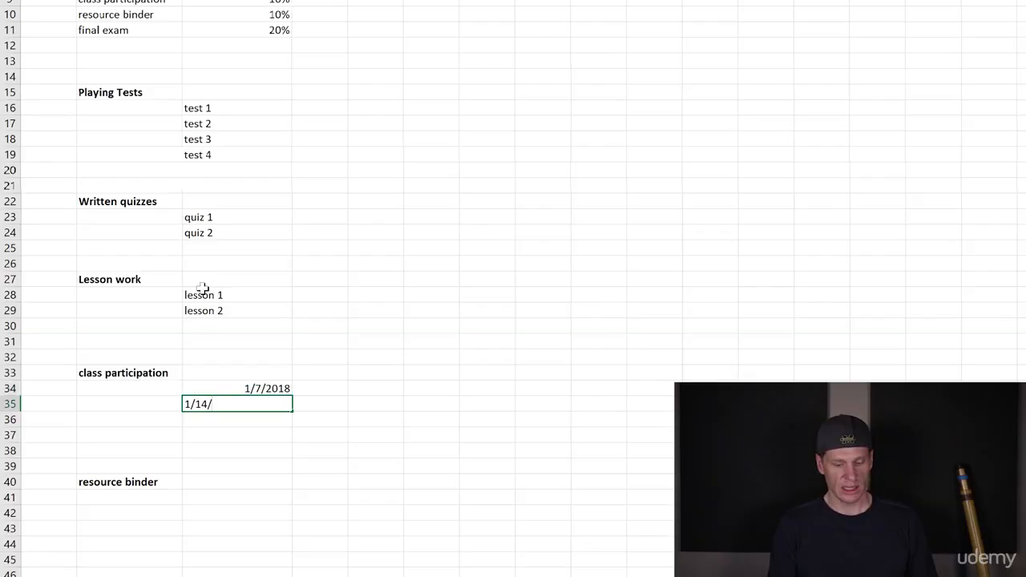
text(2018)
key(Return)
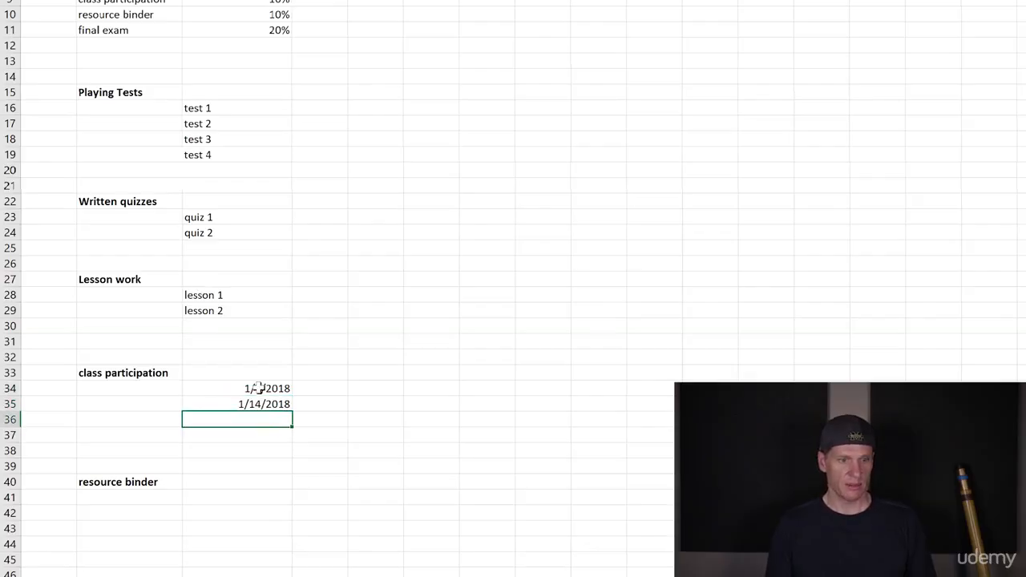
drag(256, 388, 280, 457)
- Enter rb 1 and rb 2 under the resource binder heading in C41:C42
click(153, 499)
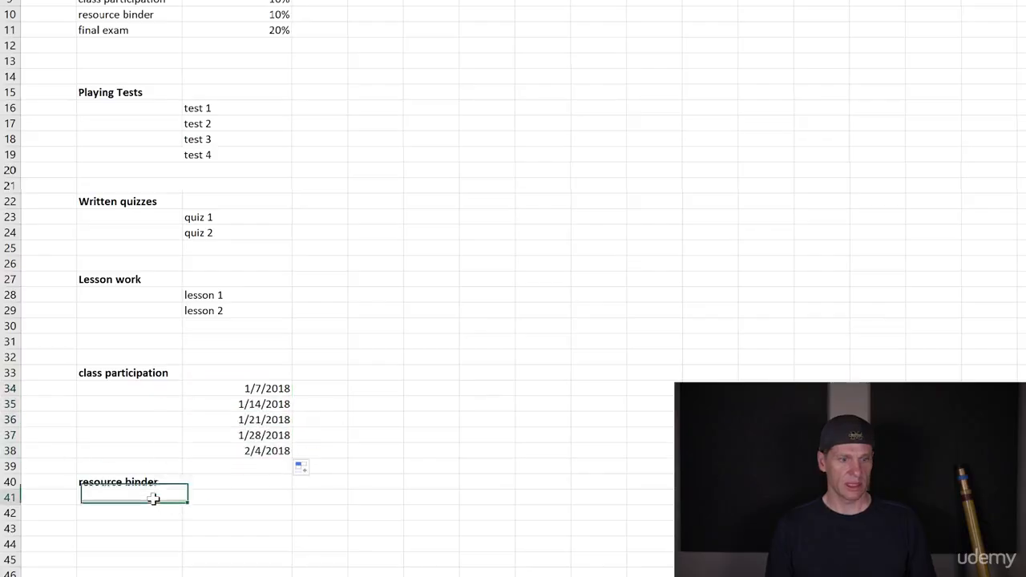
click(232, 501)
text(r)
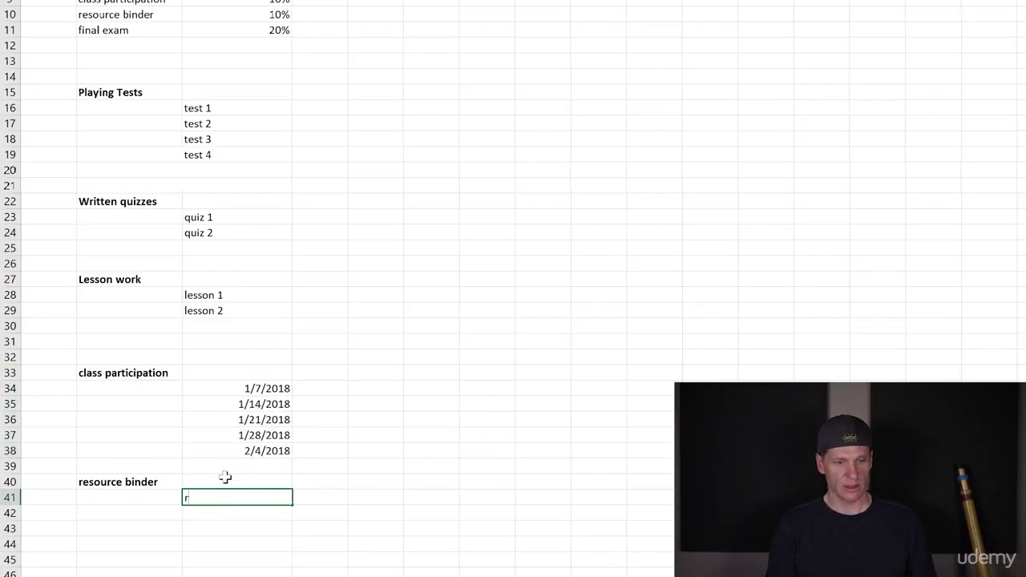
text(b 1)
key(Return)
text(rb 2)
key(Return)
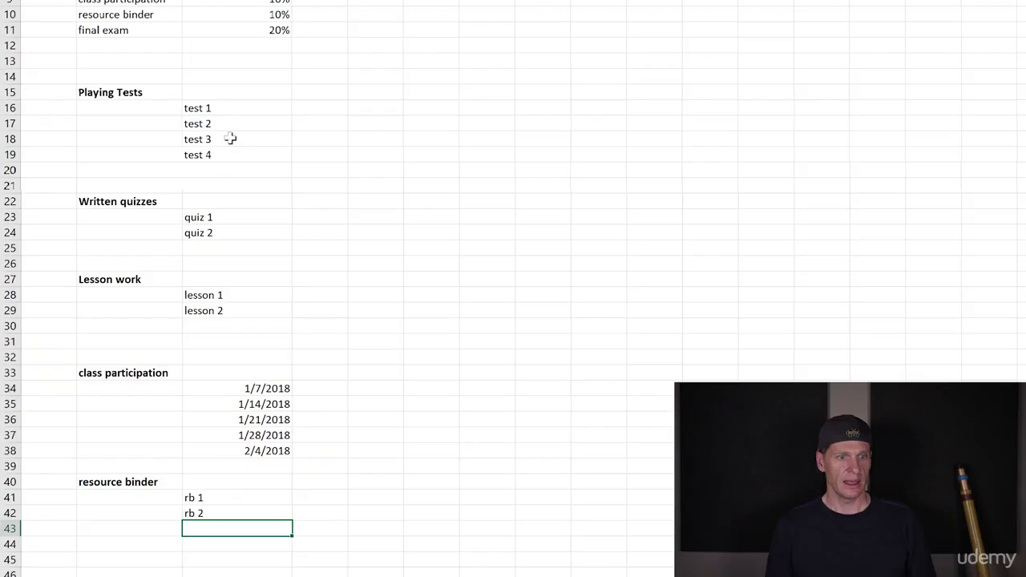
- Left-align the class participation dates in C34:C38 and give them the 03/14/12 date format
drag(264, 385, 268, 452)
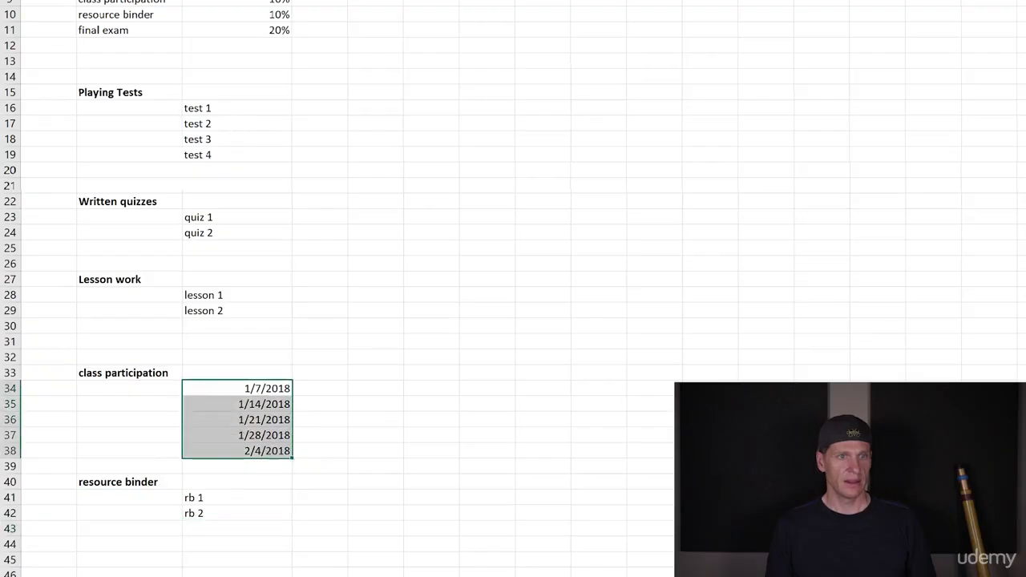
click(233, 2)
right_click(229, 400)
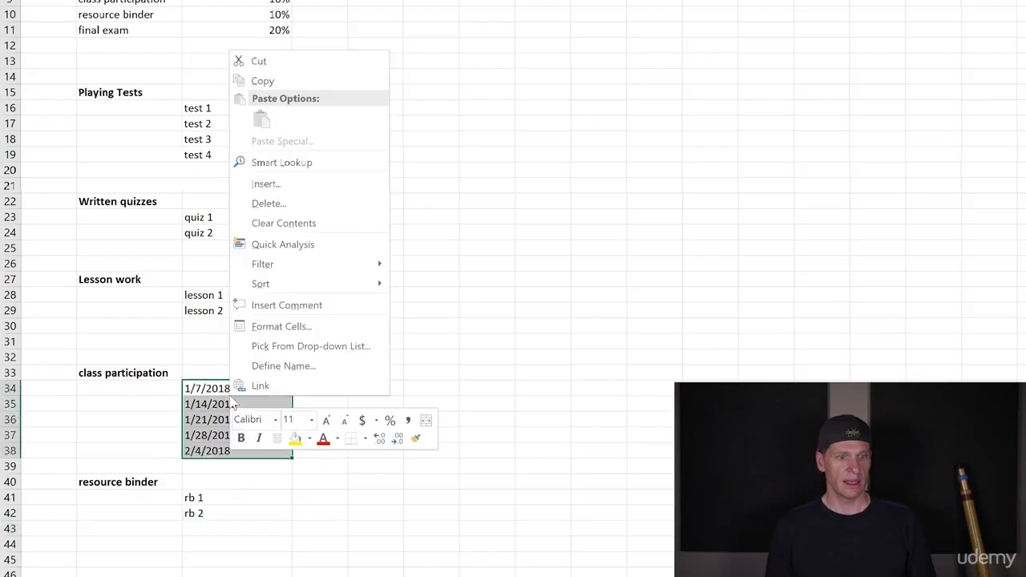
click(294, 326)
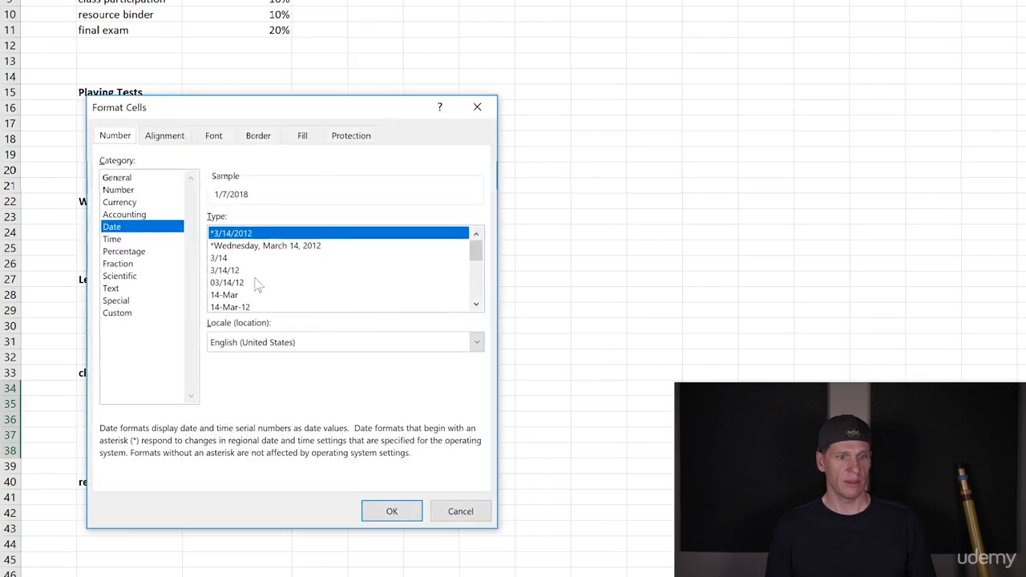
click(256, 282)
click(391, 511)
click(373, 419)
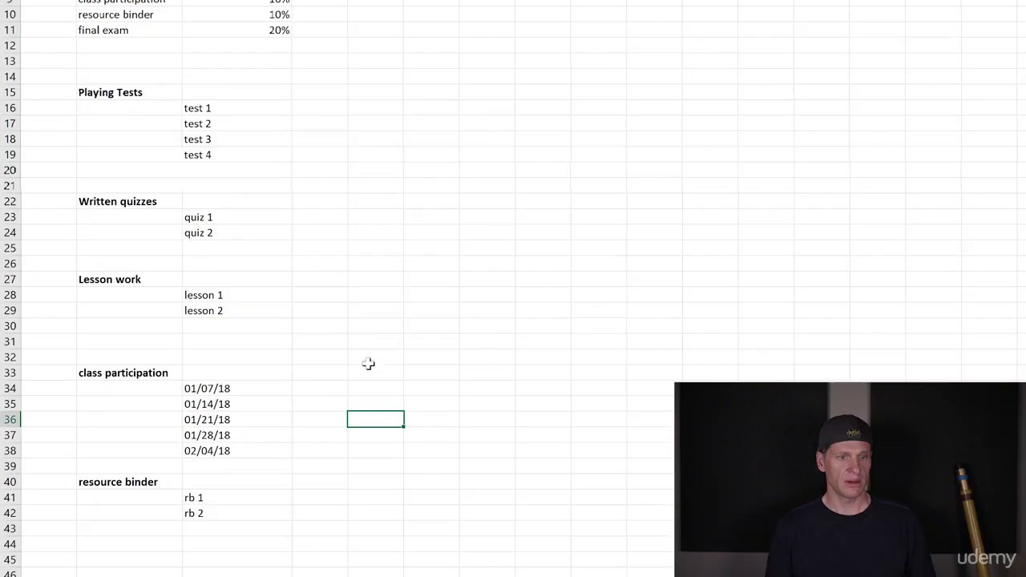
- Format all of column D as Percentage with 2 decimal places
click(354, 326)
click(319, 107)
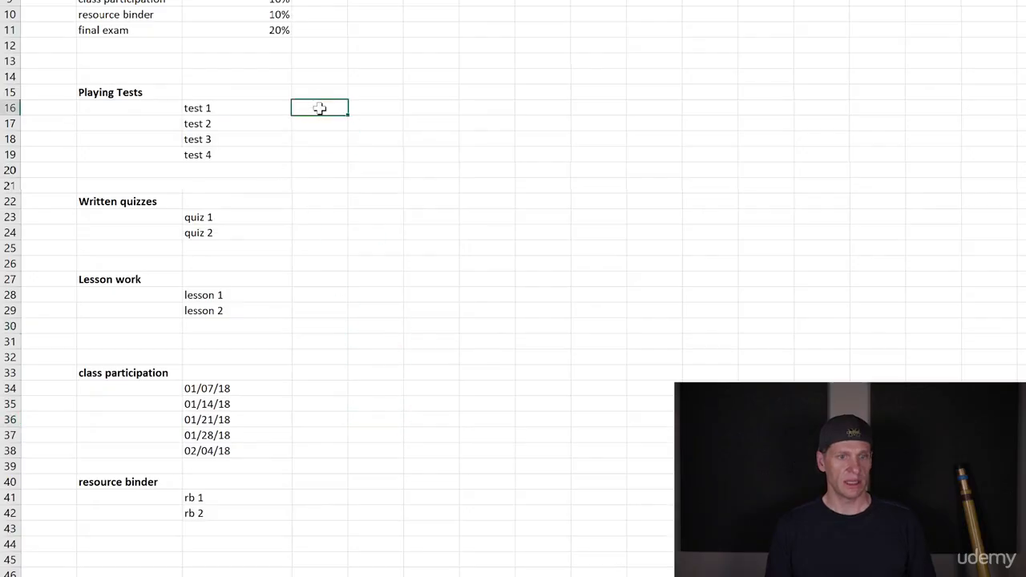
click(321, 2)
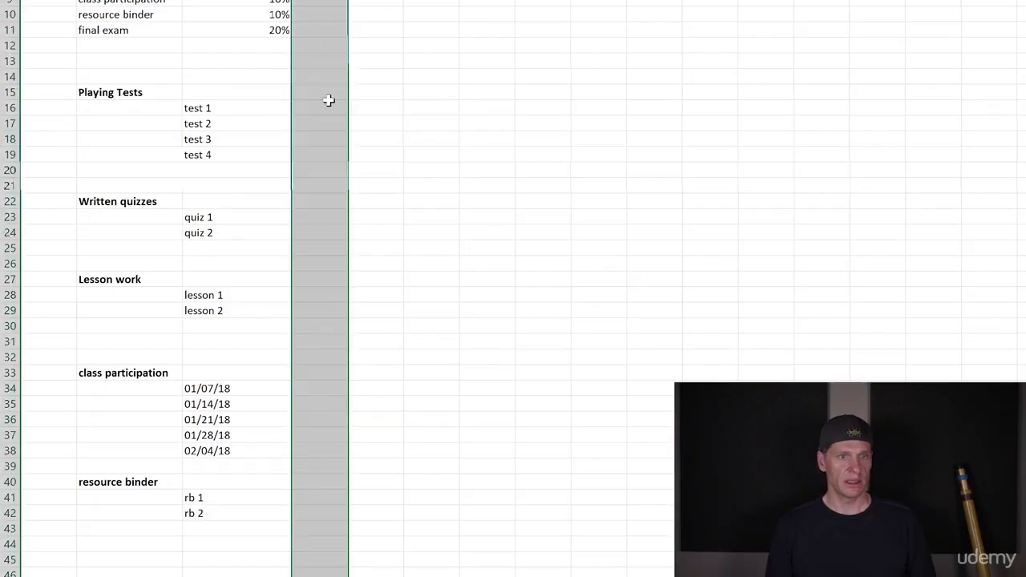
right_click(329, 100)
click(383, 274)
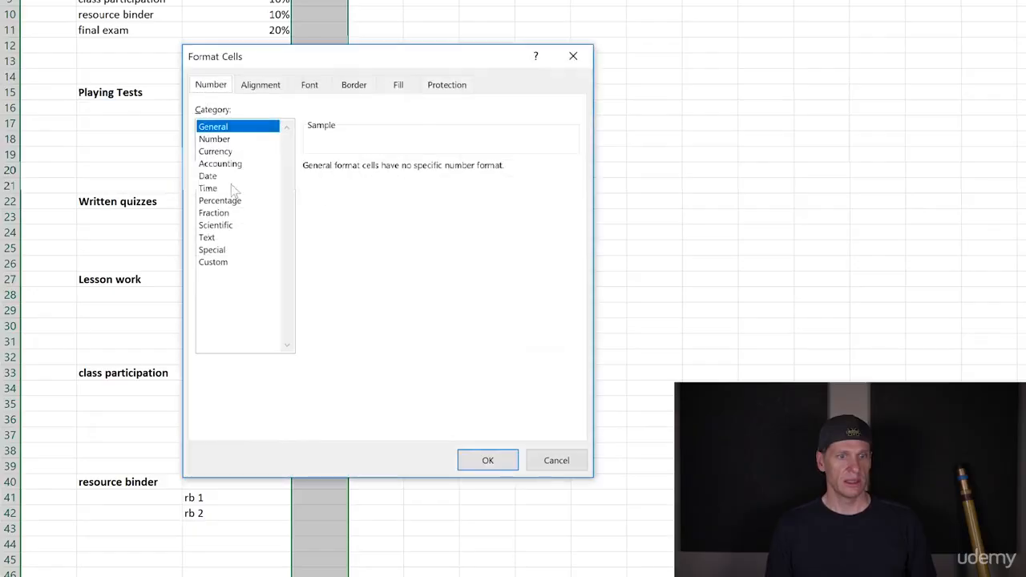
click(221, 201)
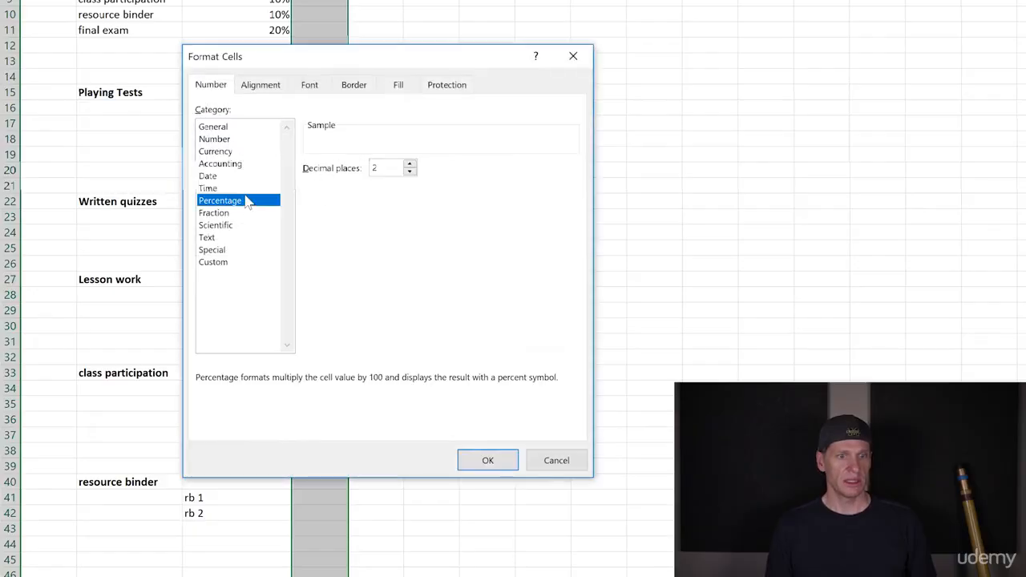
click(488, 460)
click(313, 114)
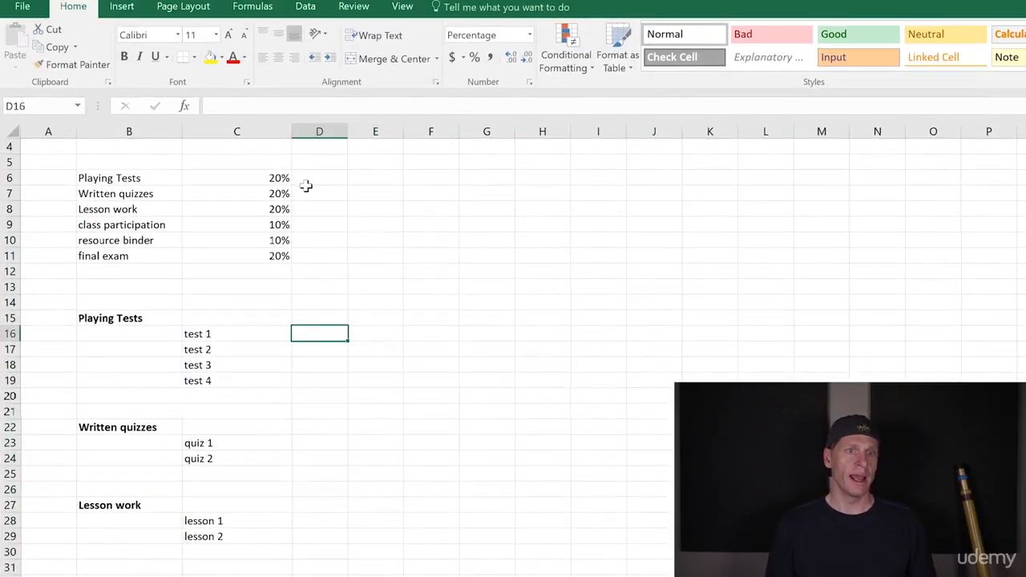
click(266, 6)
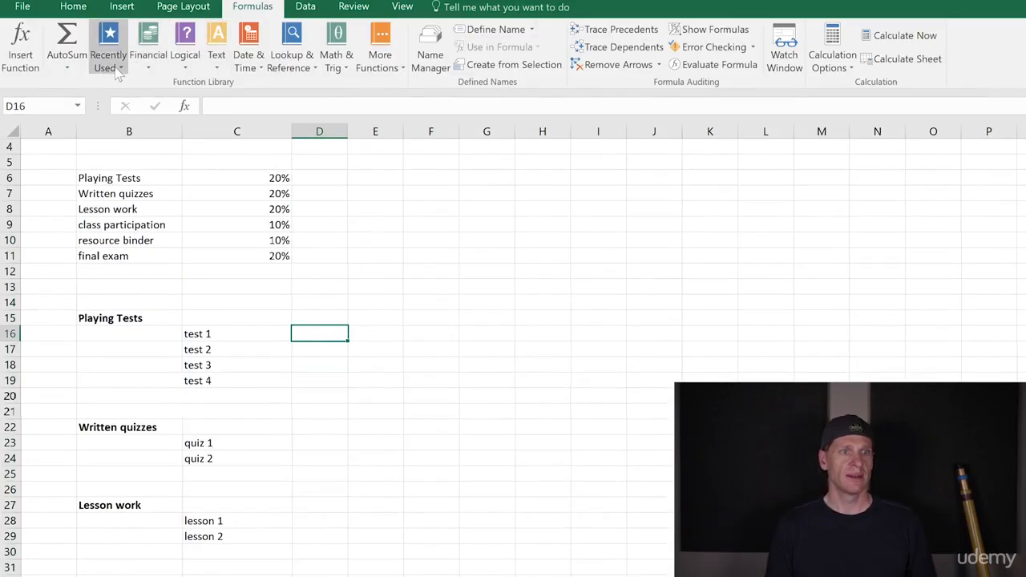
click(36, 69)
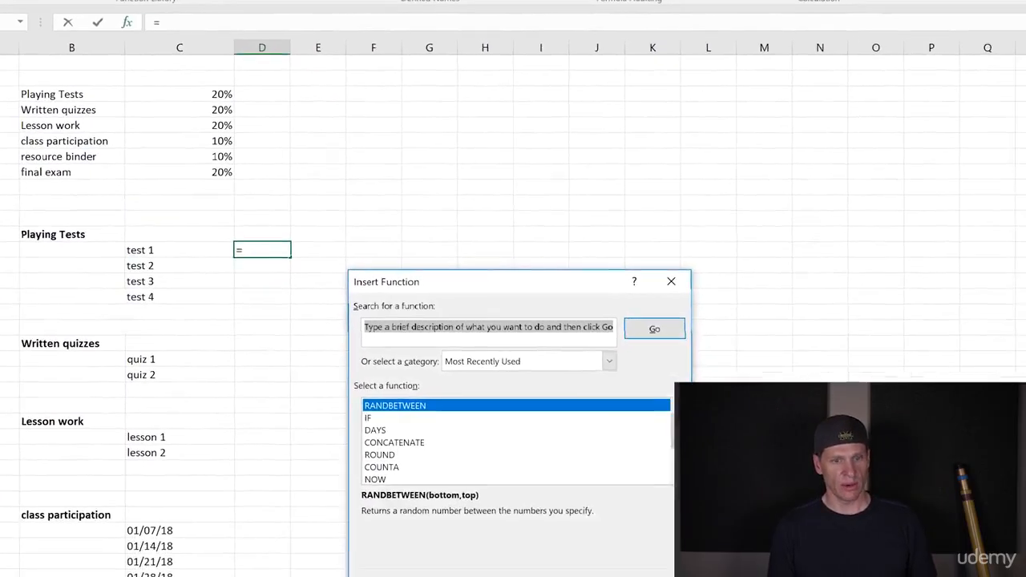
double_click(372, 345)
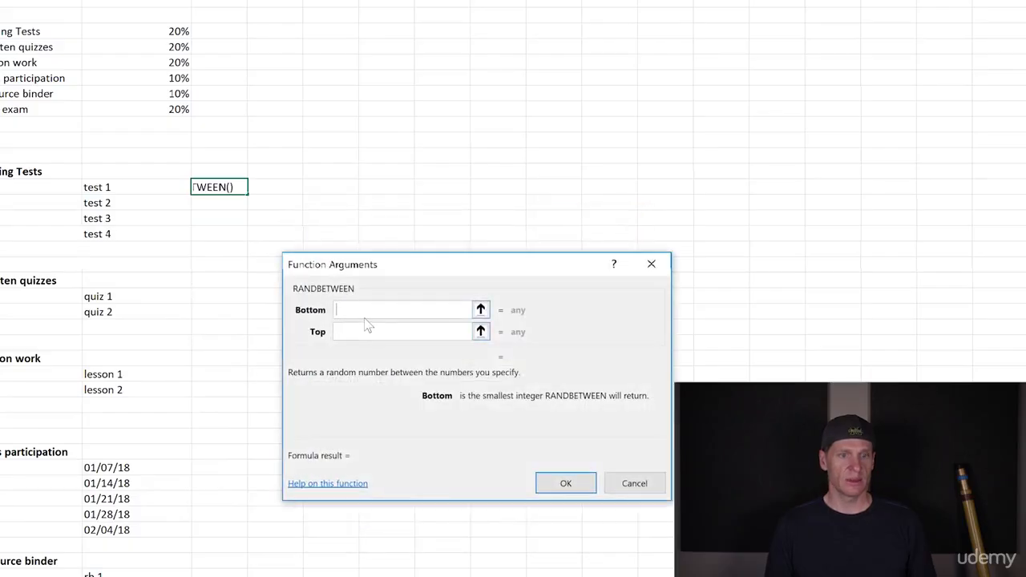
click(634, 483)
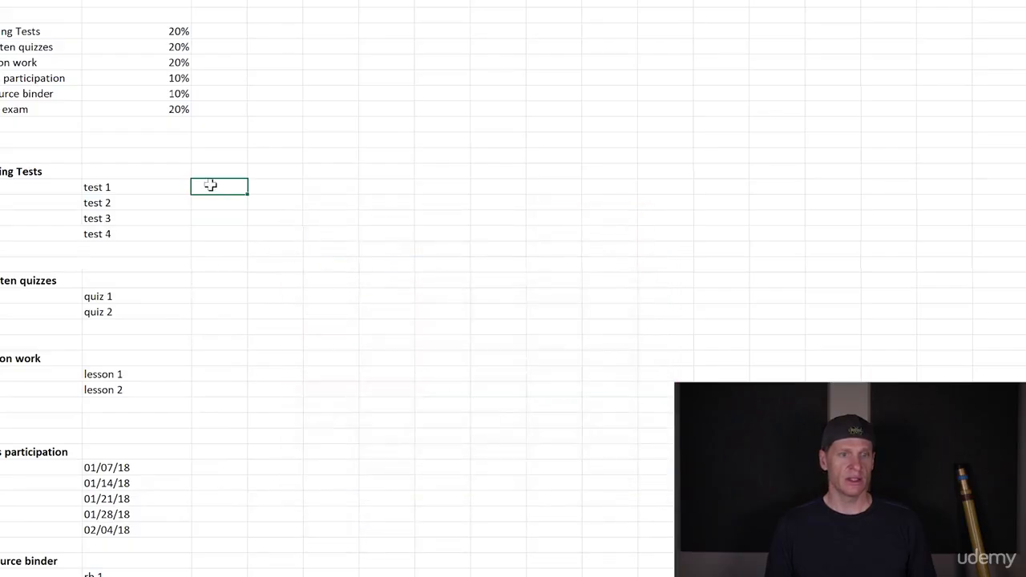
- Insert a RANDBETWEEN function in D16 for test 1 with Bottom .6 and Top 1
key(shift+F3)
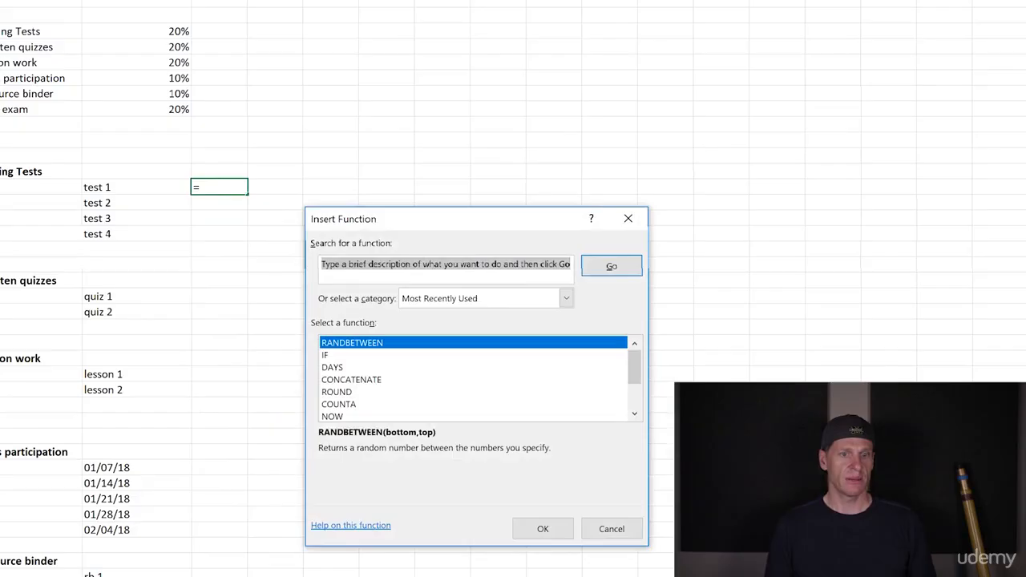
double_click(387, 344)
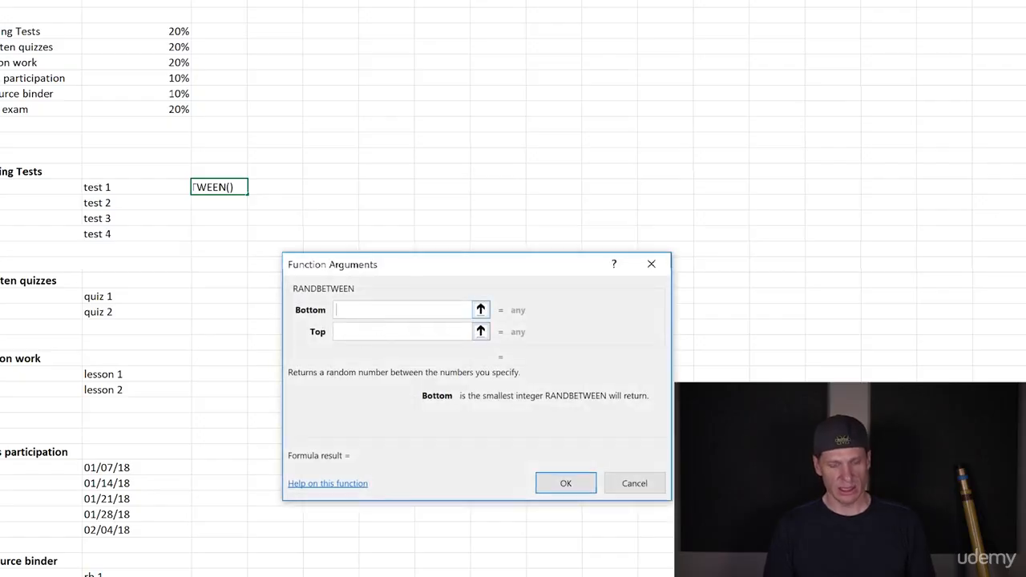
text(.6)
key(Tab)
text(1)
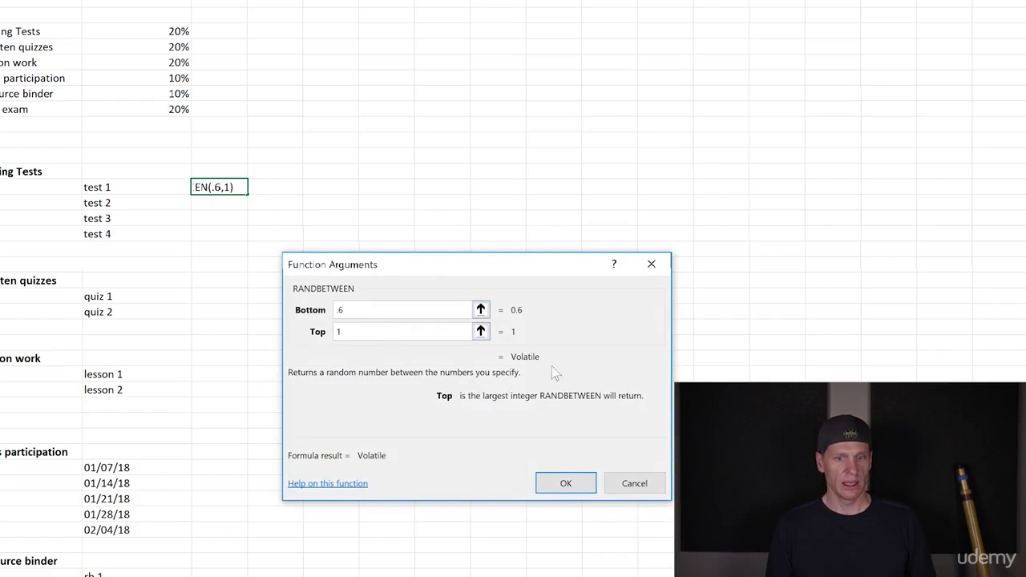
click(565, 484)
click(381, 481)
click(285, 304)
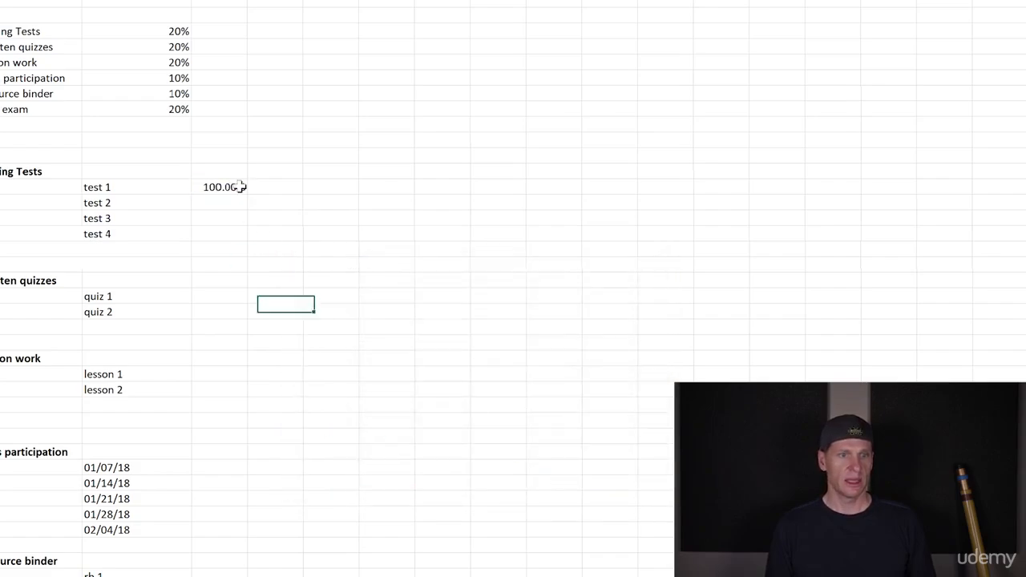
click(229, 187)
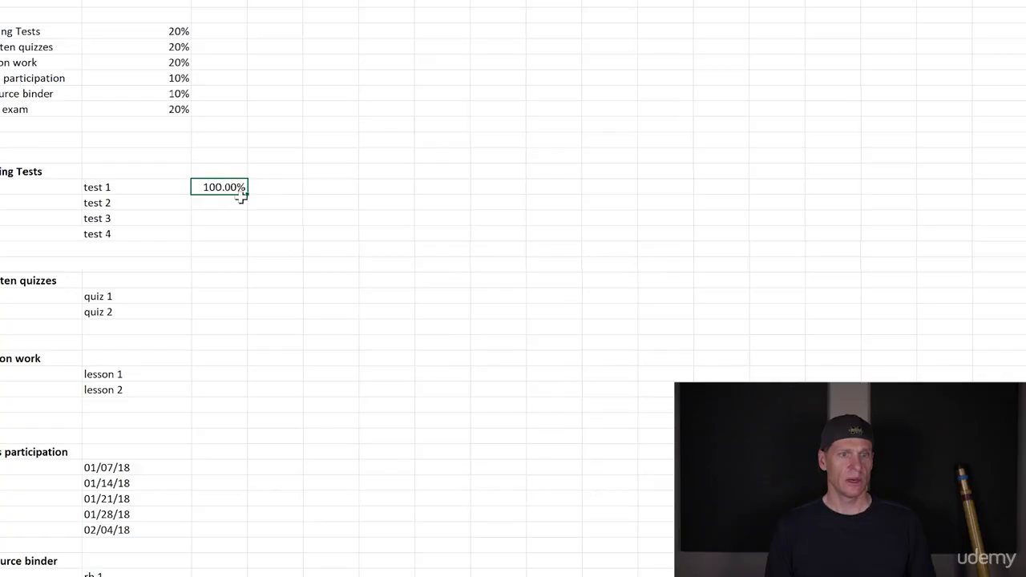
- Try copying the test 1 RANDBETWEEN formula down to test 2, and clear both D16 and D17
drag(240, 198, 245, 207)
click(236, 234)
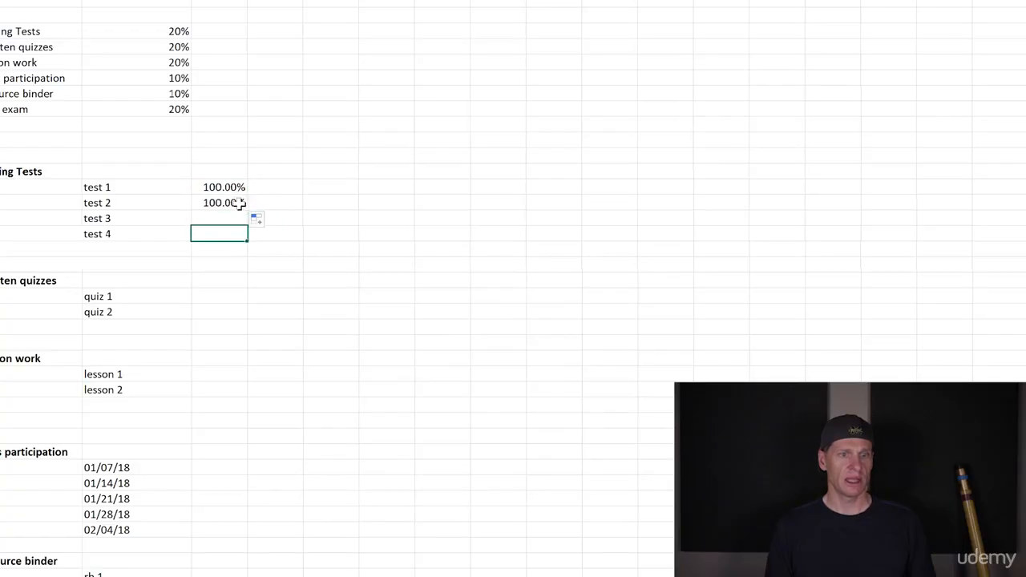
click(236, 187)
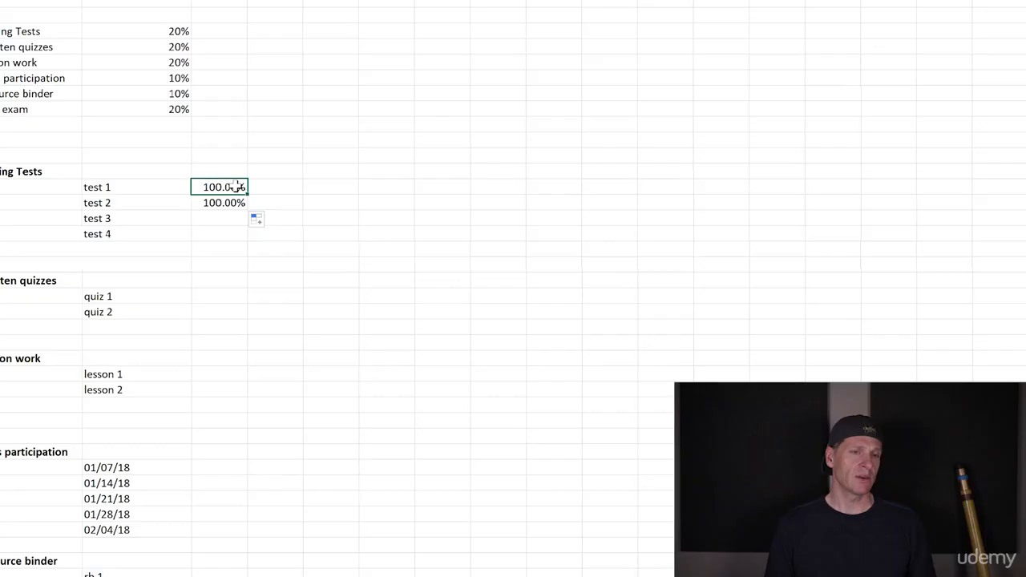
key(Delete)
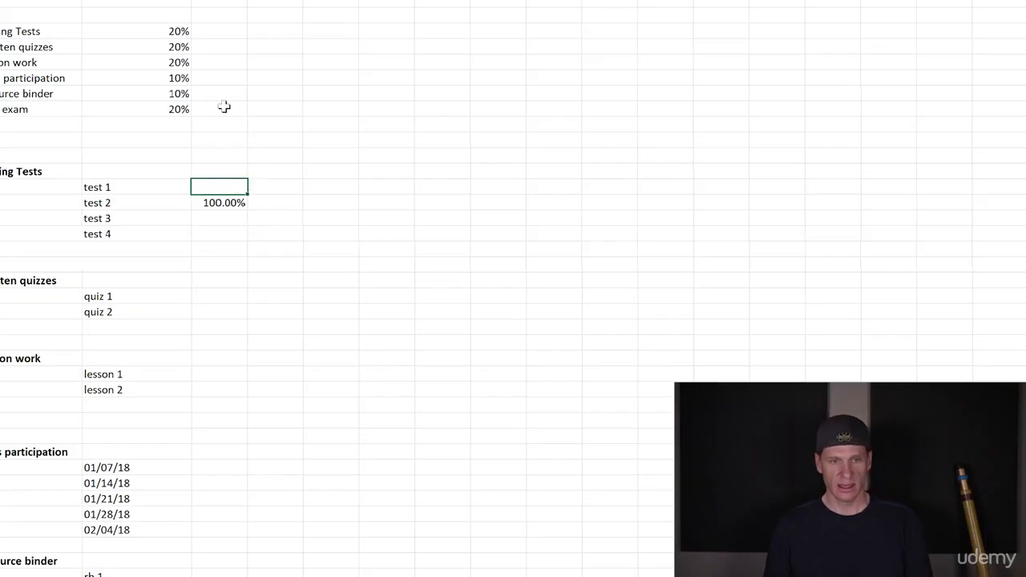
click(225, 199)
click(223, 235)
click(225, 201)
key(Delete)
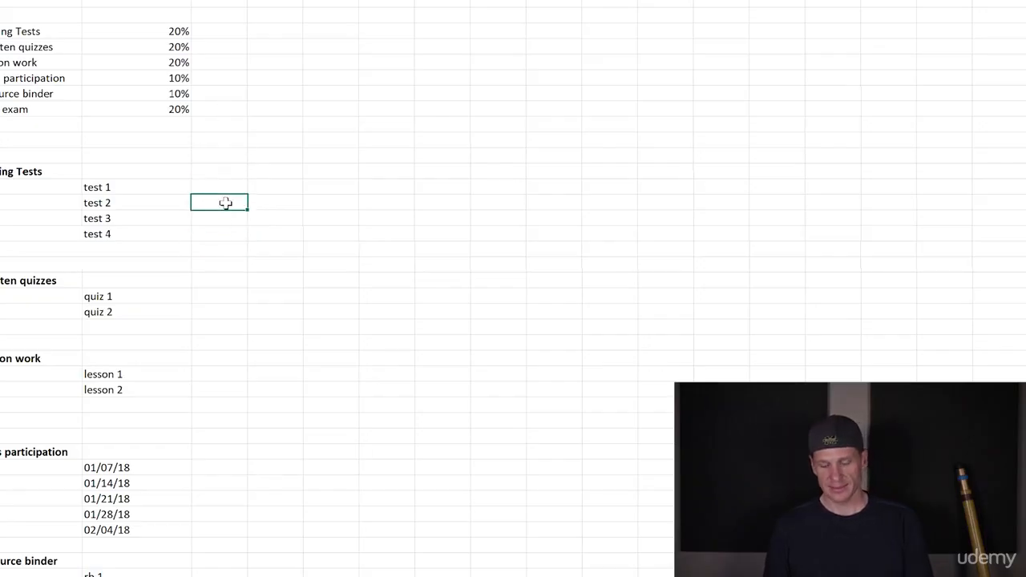
key(Return)
- Insert a RAND function in D16 for test 1 and fill it down to test 4 in D19
click(218, 189)
key(shift+F3)
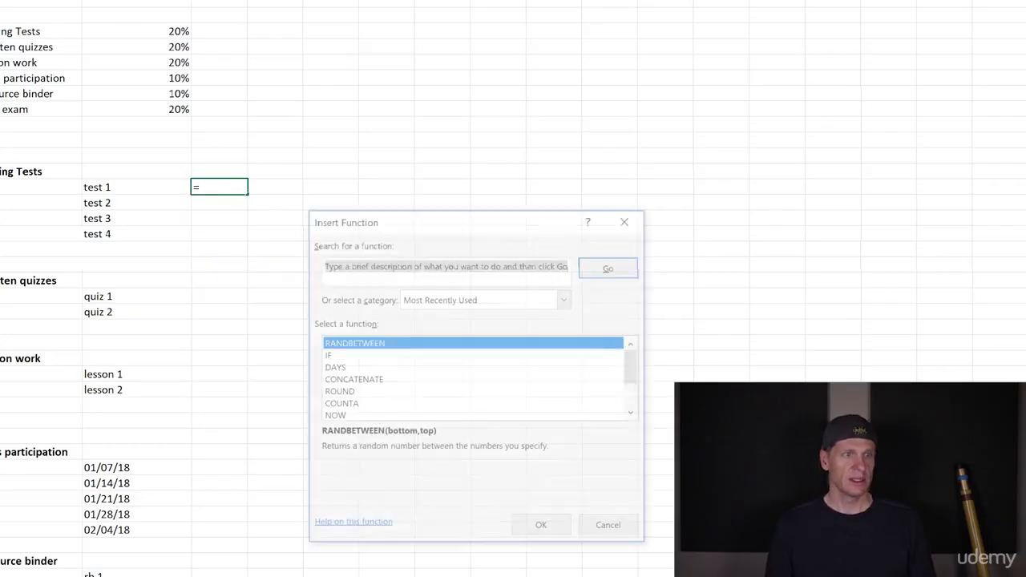
scroll(382, 394, down, 2)
double_click(374, 391)
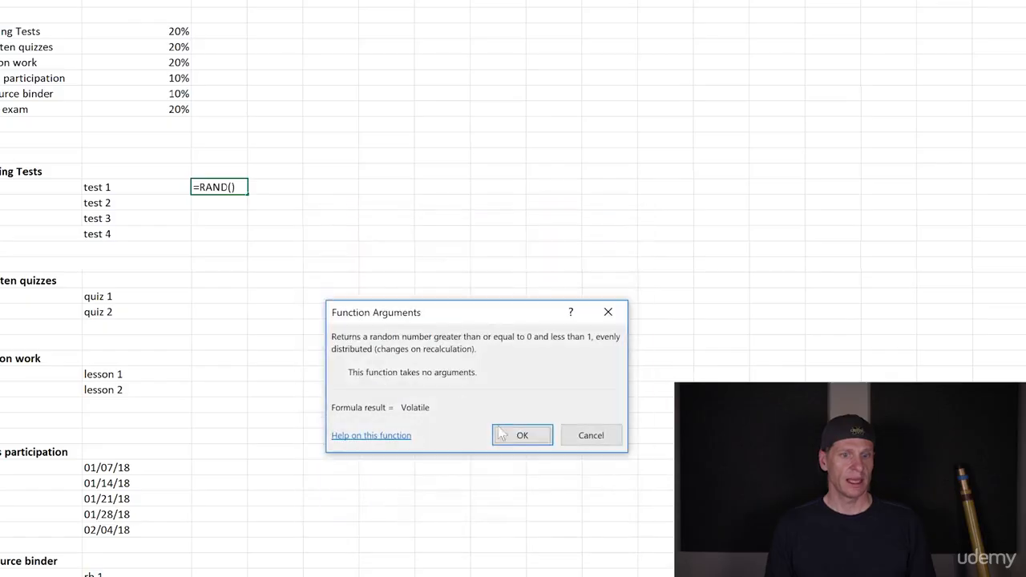
click(501, 434)
click(291, 295)
click(243, 187)
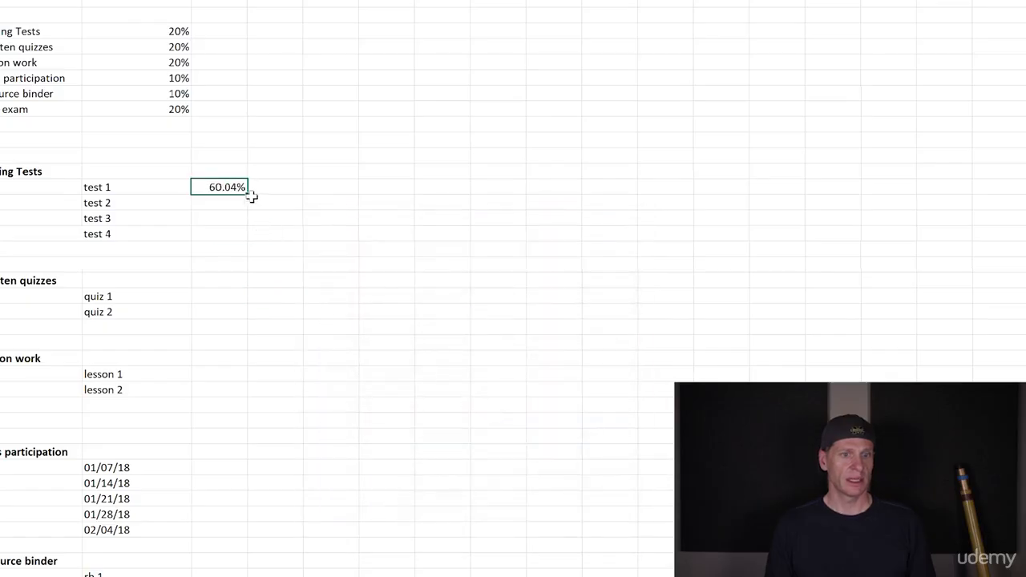
drag(251, 196, 240, 238)
- Copy the test 4 random score formula into D23:D24, D28:D29, D34:D38 and D41:D42
click(232, 233)
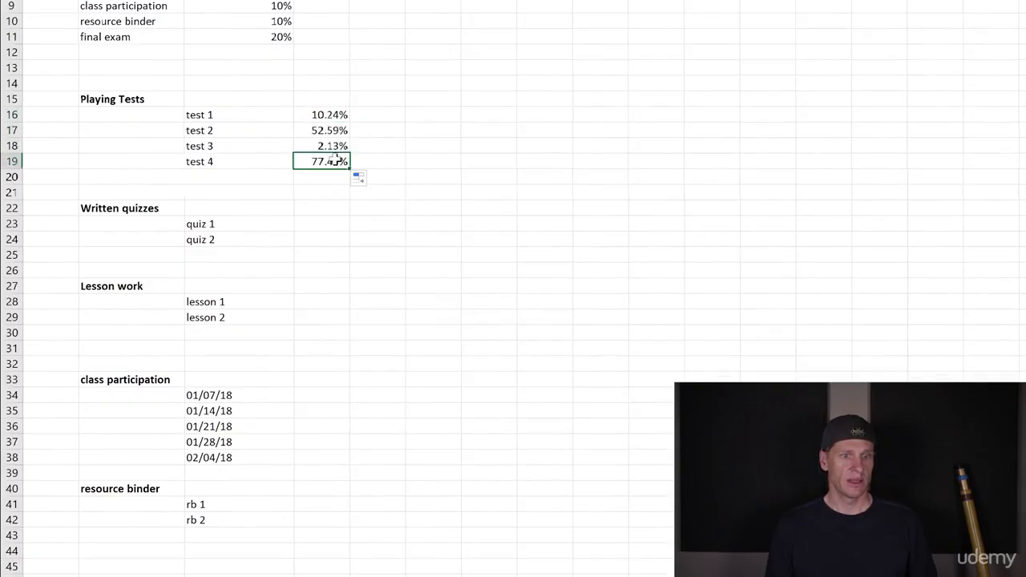
key(ctrl+c)
drag(311, 227, 314, 242)
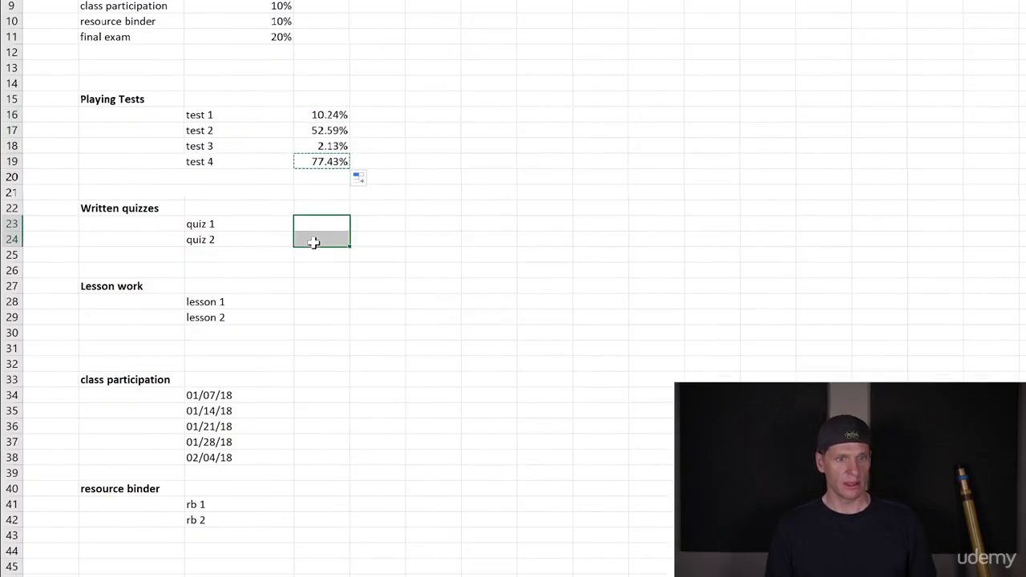
key(ctrl+v)
drag(311, 303, 317, 319)
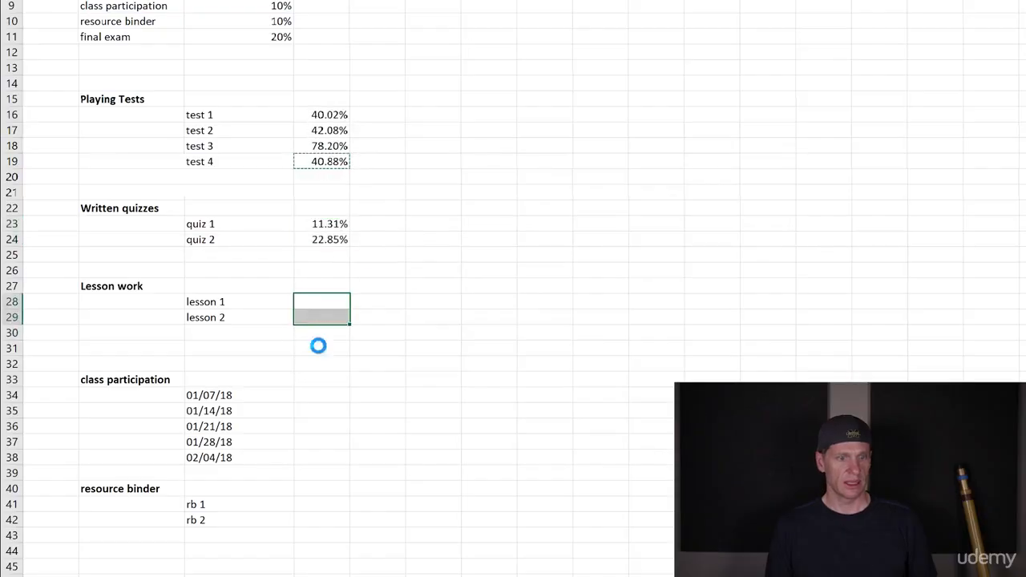
key(ctrl+v)
key(ctrl)
key(ctrl)
drag(311, 395, 298, 458)
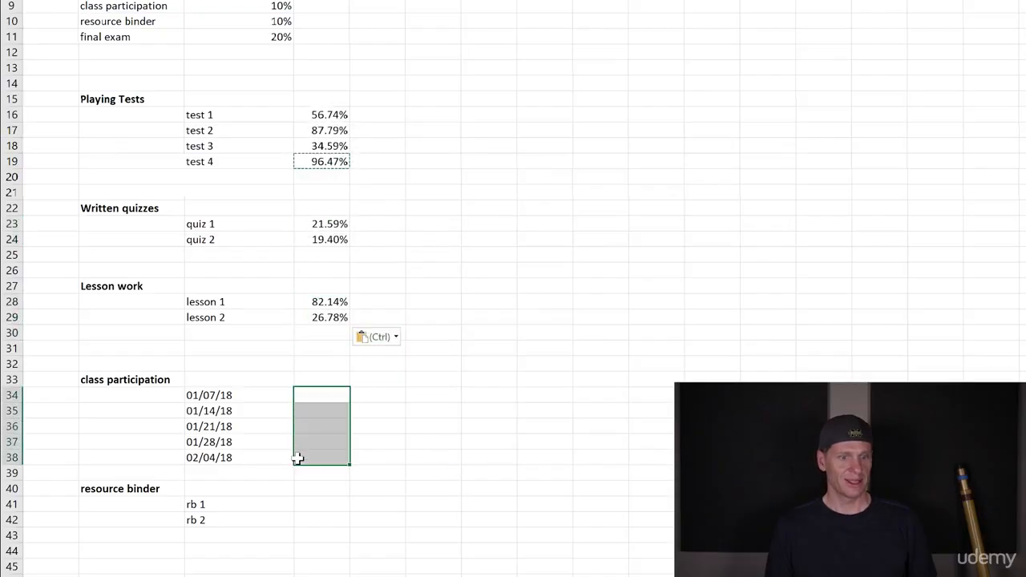
key(ctrl+v)
mouse_move(321, 503)
mouse_down()
mouse_move(312, 531)
mouse_move(316, 516)
mouse_up()
key(ctrl+v)
- Replace the class participation scores in D34:D38 with 100%, 0%, 100%, 0% and 100%
click(328, 394)
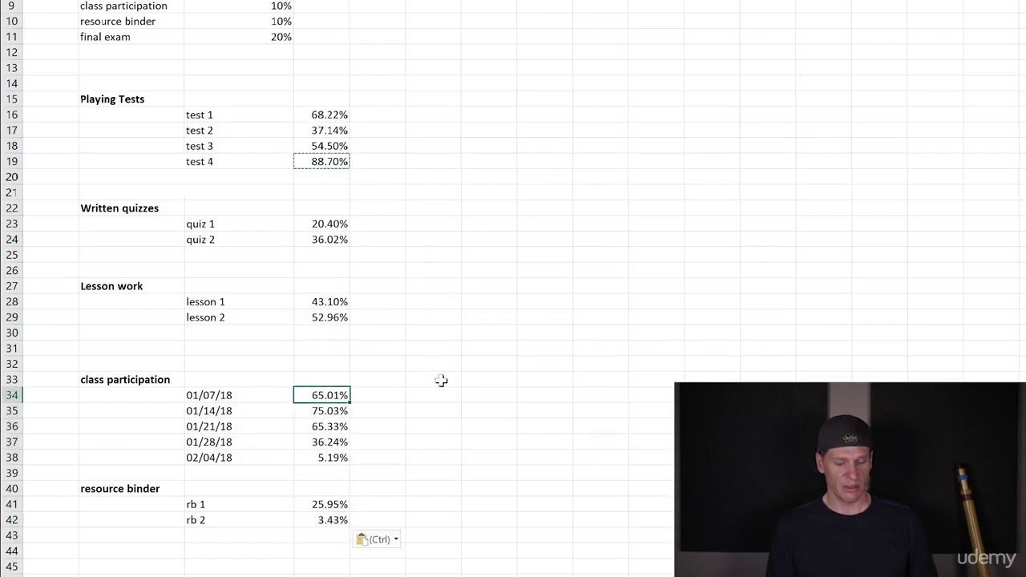
text(100)
key(Return)
text(0)
key(Return)
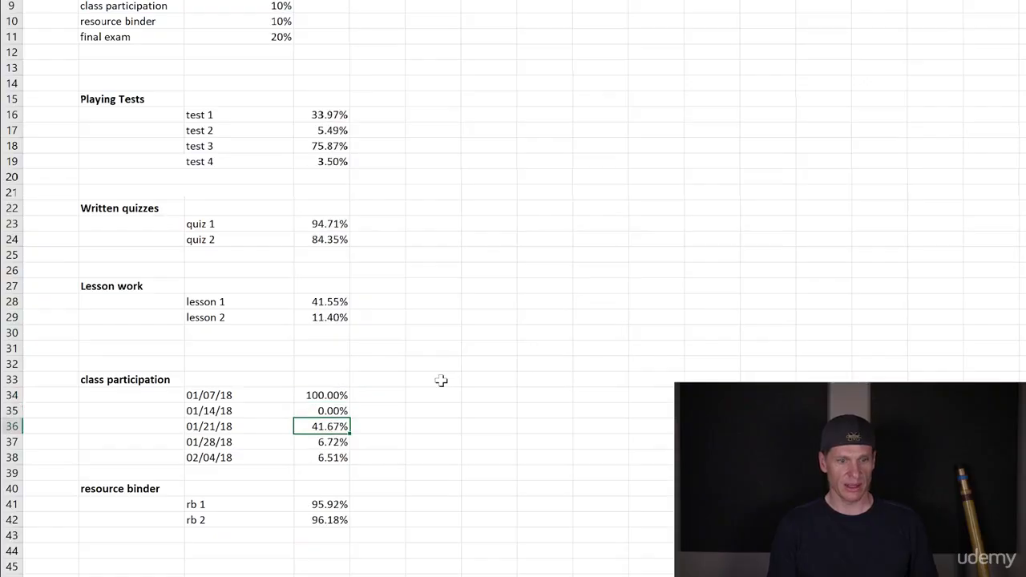
text(100)
key(Return)
text(0)
key(Return)
text(100)
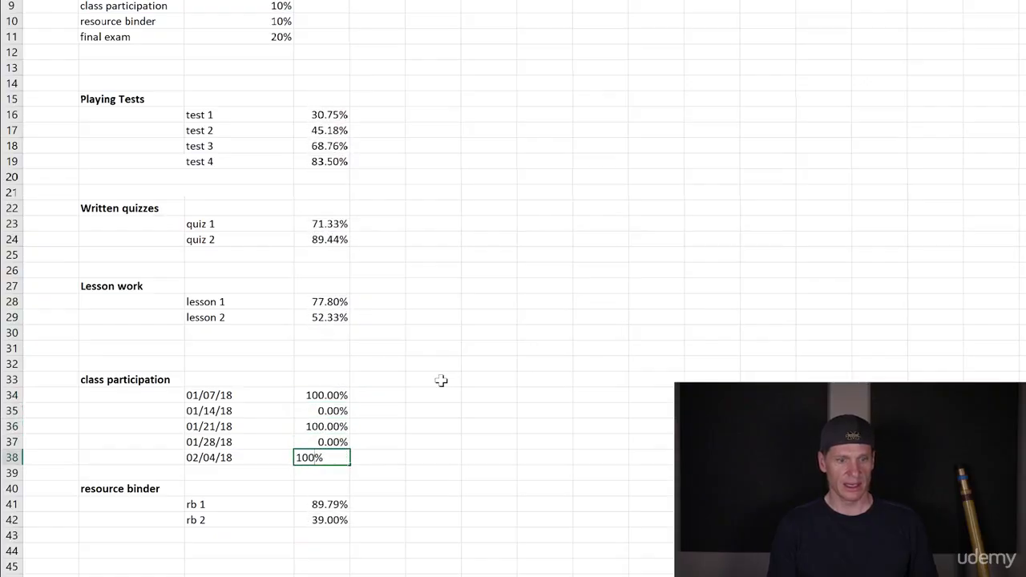
key(Return)
click(435, 379)
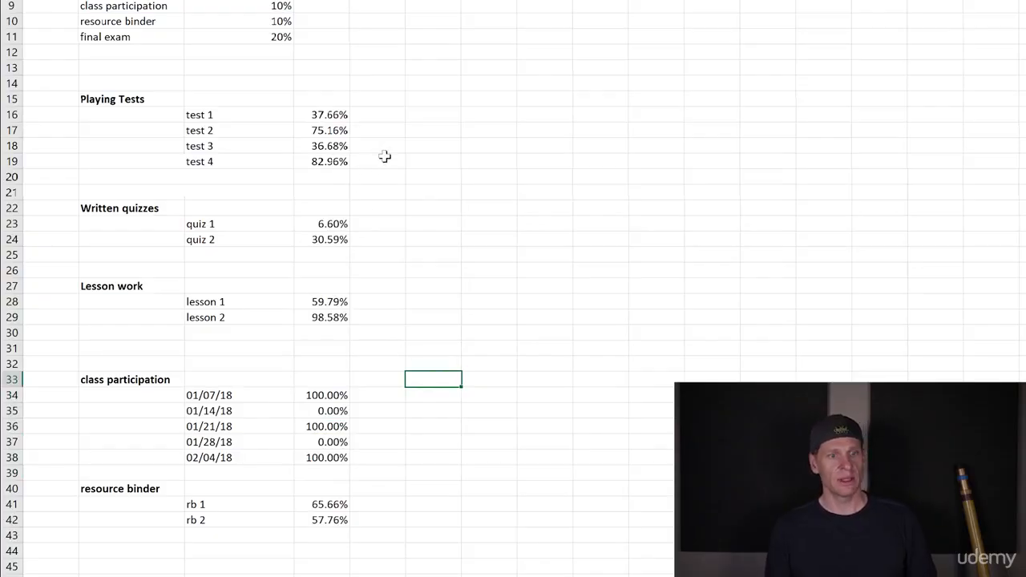
- Insert an AVERAGE of D16:D19 in D20 below the Playing Tests scores and make it bold
click(321, 174)
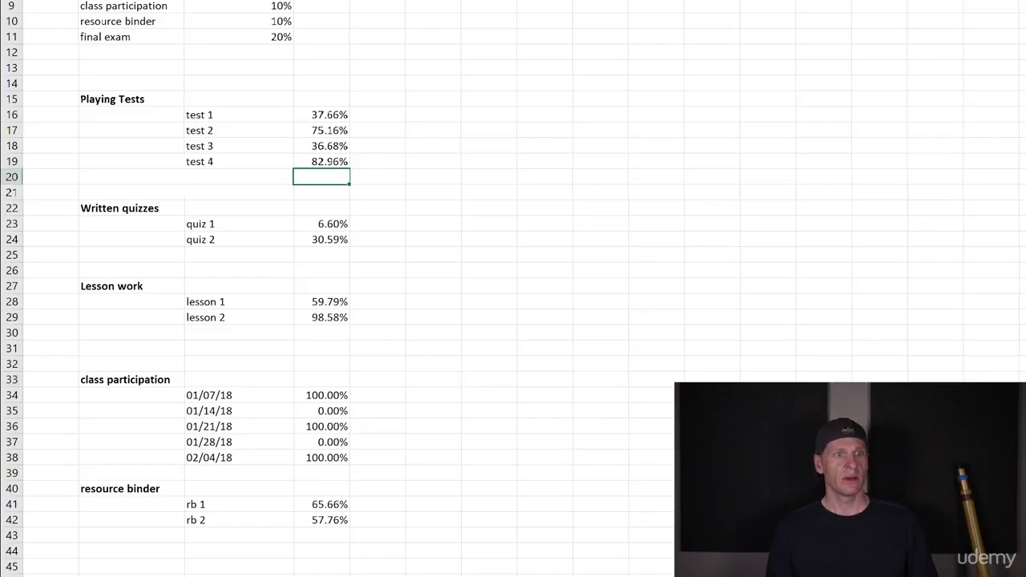
click(69, 48)
click(87, 85)
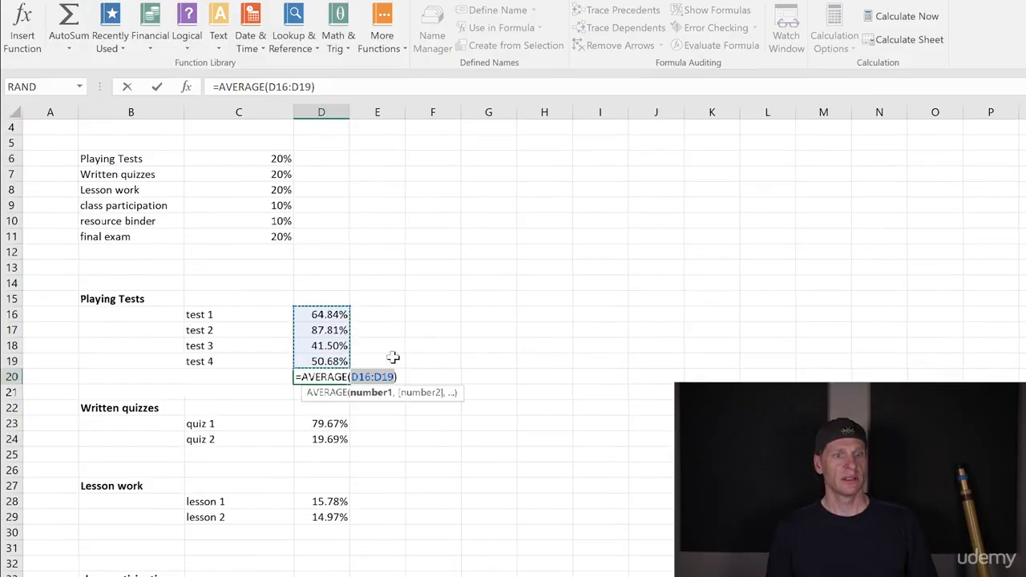
key(Return)
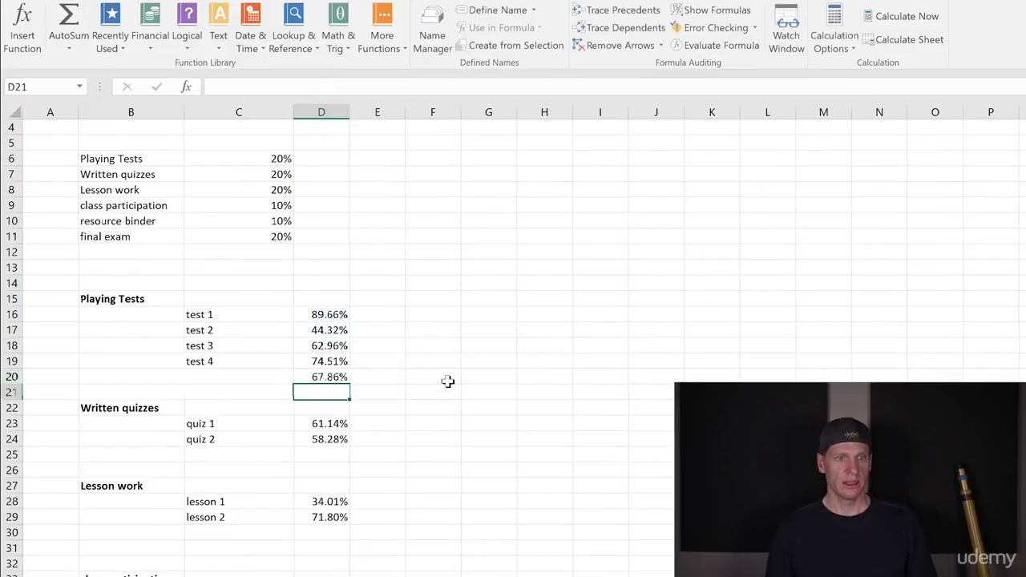
click(337, 377)
key(ctrl+b)
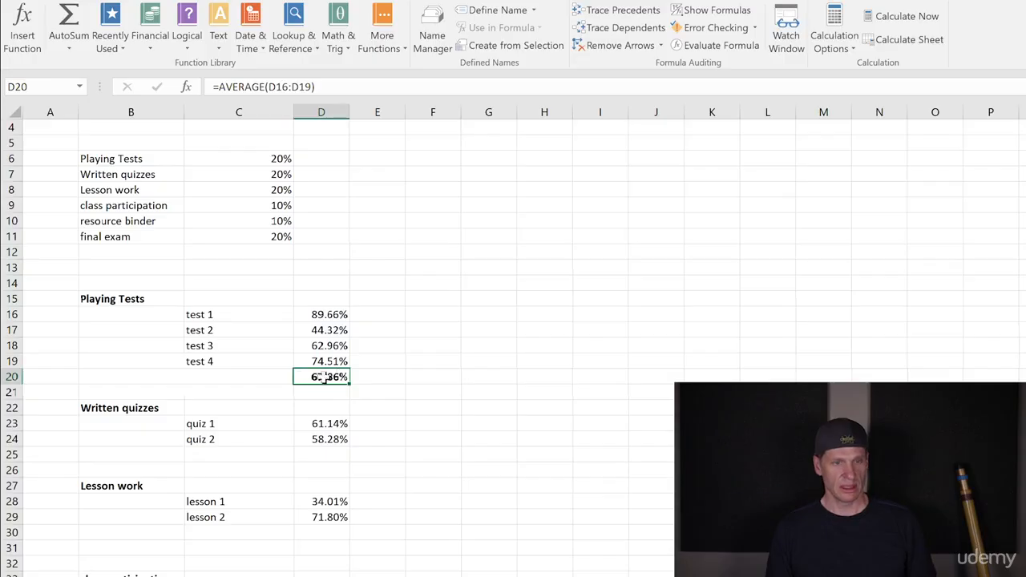
- Label C20 as average in bold beneath test 4
click(255, 375)
text(average)
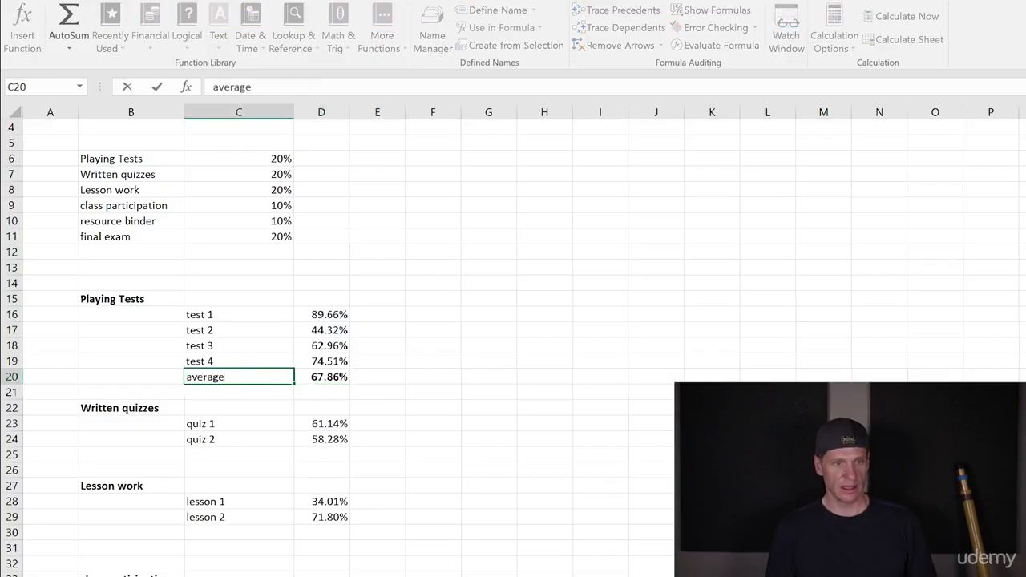
key(Return)
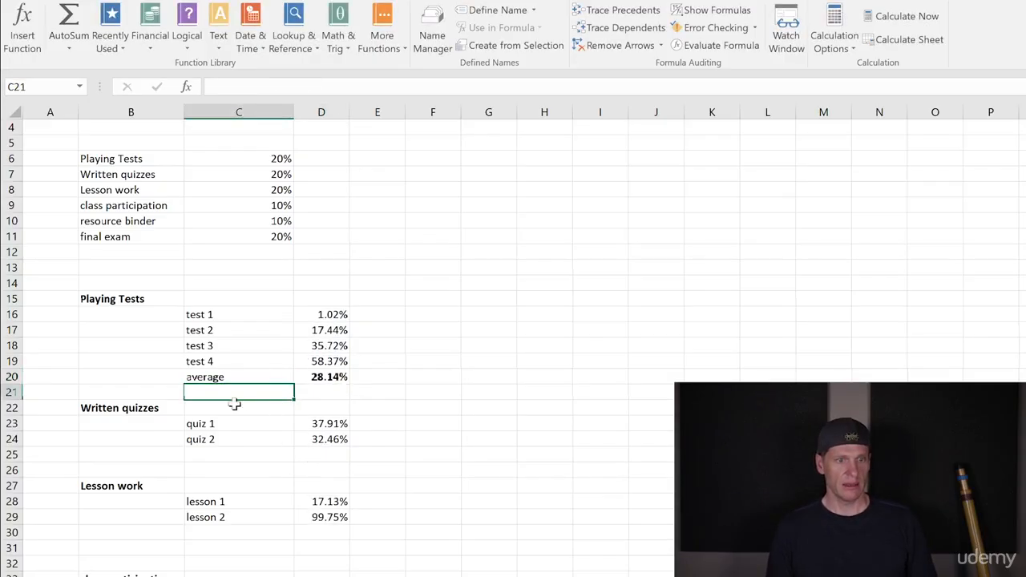
click(220, 377)
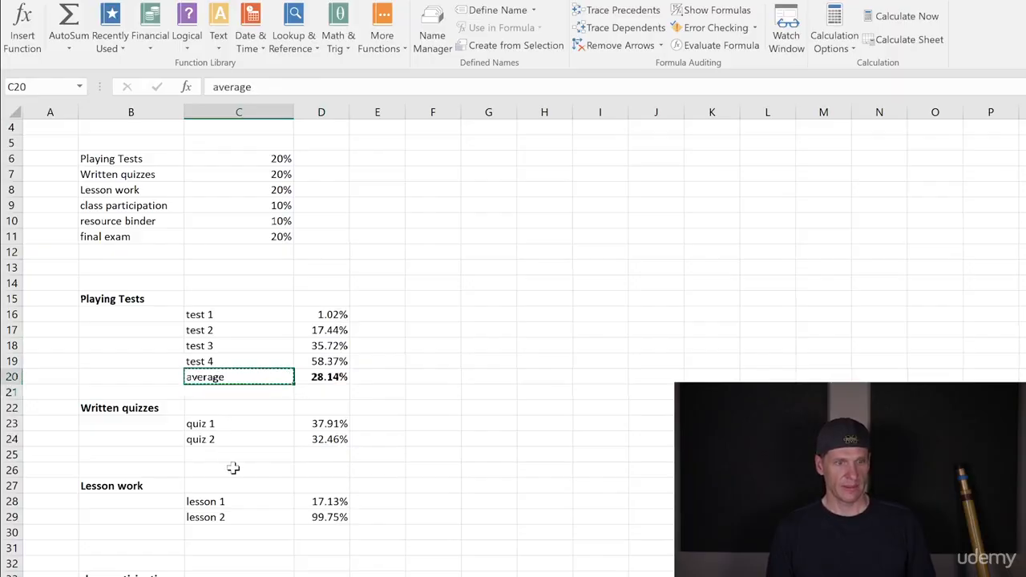
key(ctrl+b)
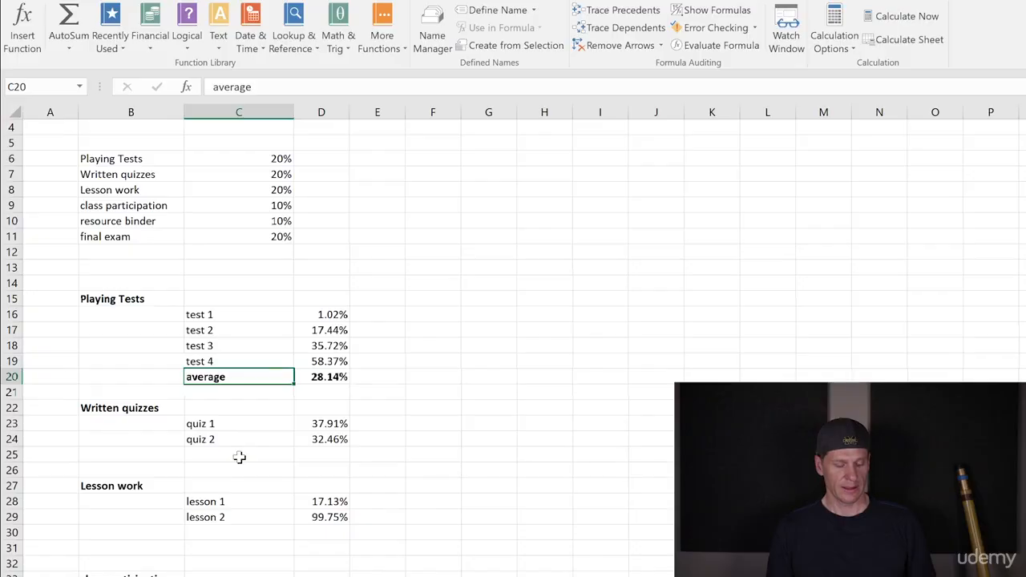
- Copy the bold average label from C20 to C25, C30, C39 and C43 in the remaining sections
key(ctrl+c)
click(239, 456)
key(ctrl+v)
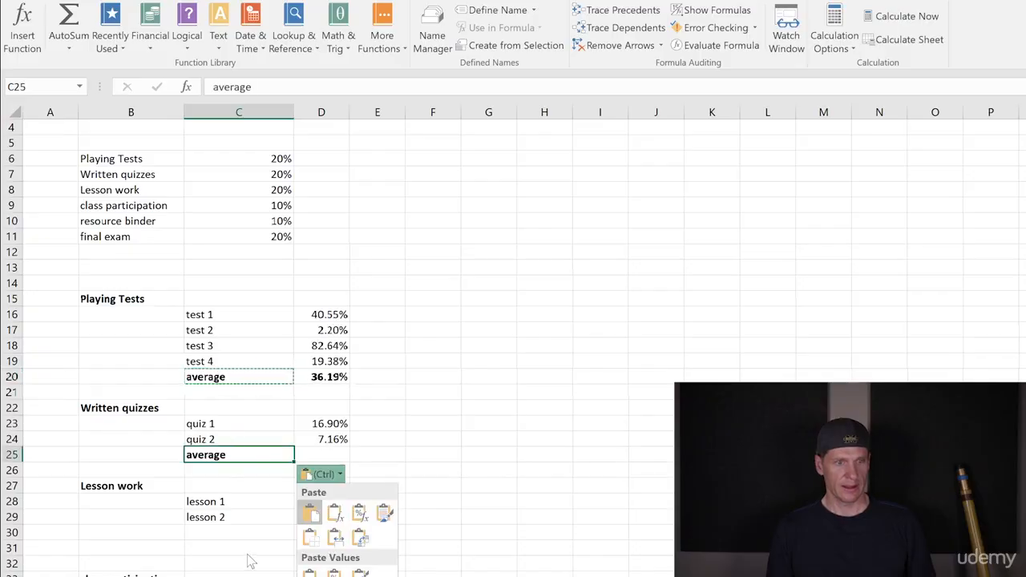
click(244, 531)
key(ctrl+v)
click(233, 451)
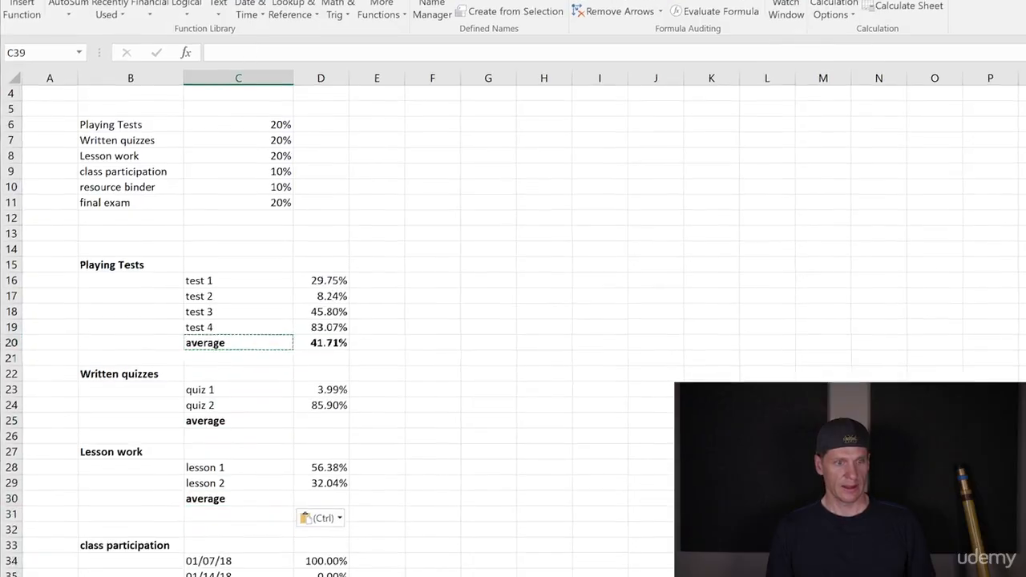
key(ctrl+v)
click(230, 515)
key(ctrl+v)
- Insert an AVERAGE of the resource binder scores D41:D42 in D43
click(322, 515)
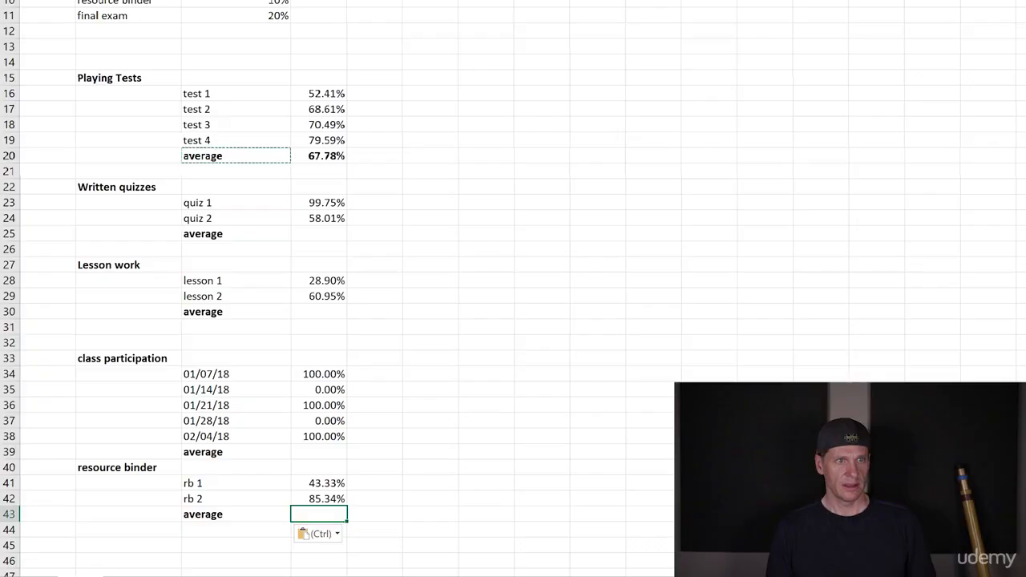
key(alt+h)
key(u)
key(a)
key(Return)
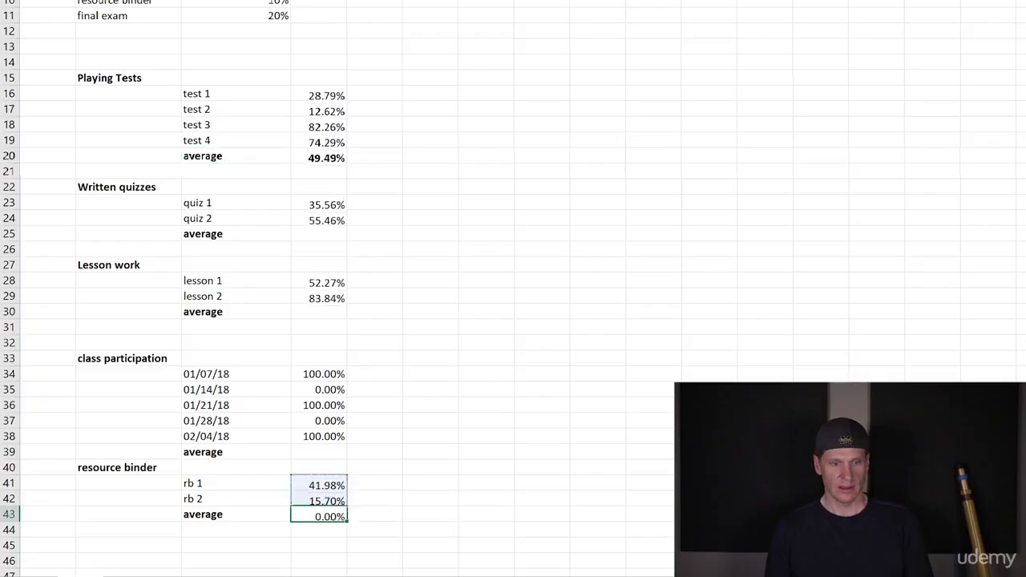
- Insert an AVERAGE of the class participation scores D34:D38 in D39
click(337, 451)
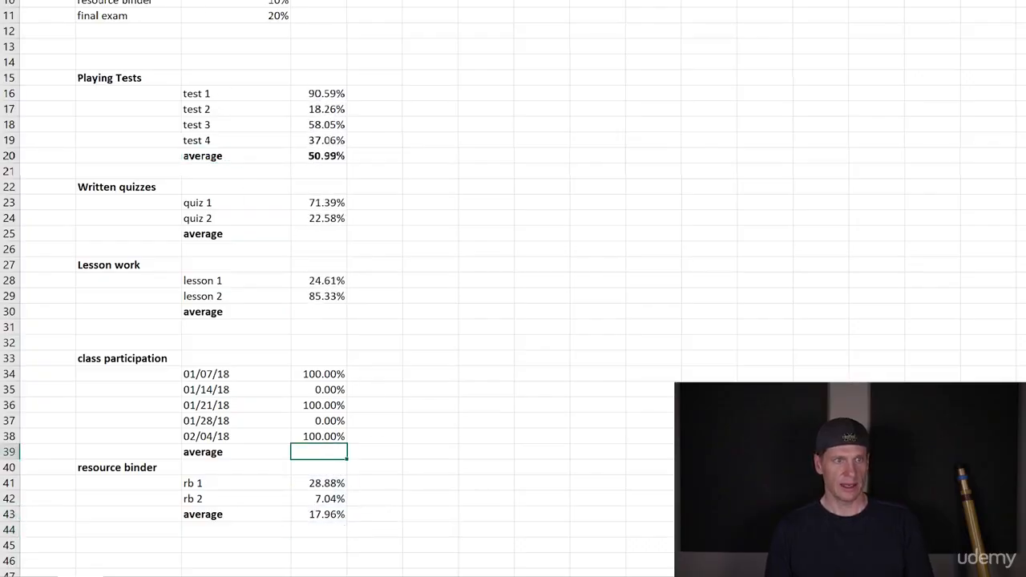
key(alt+h)
key(u)
key(a)
key(Return)
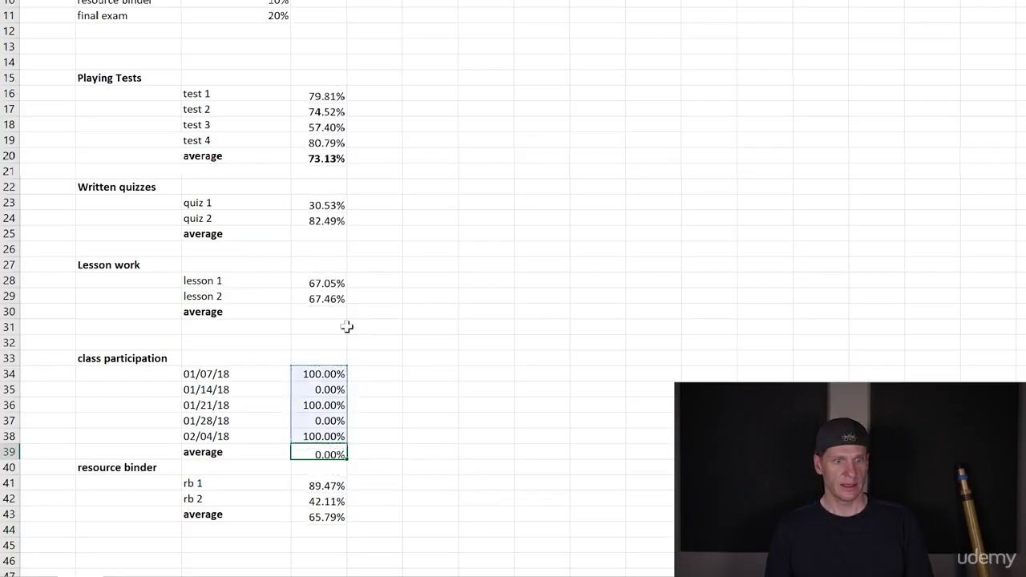
- Insert an AVERAGE of the Lesson work scores D28:D29 in D30
click(320, 312)
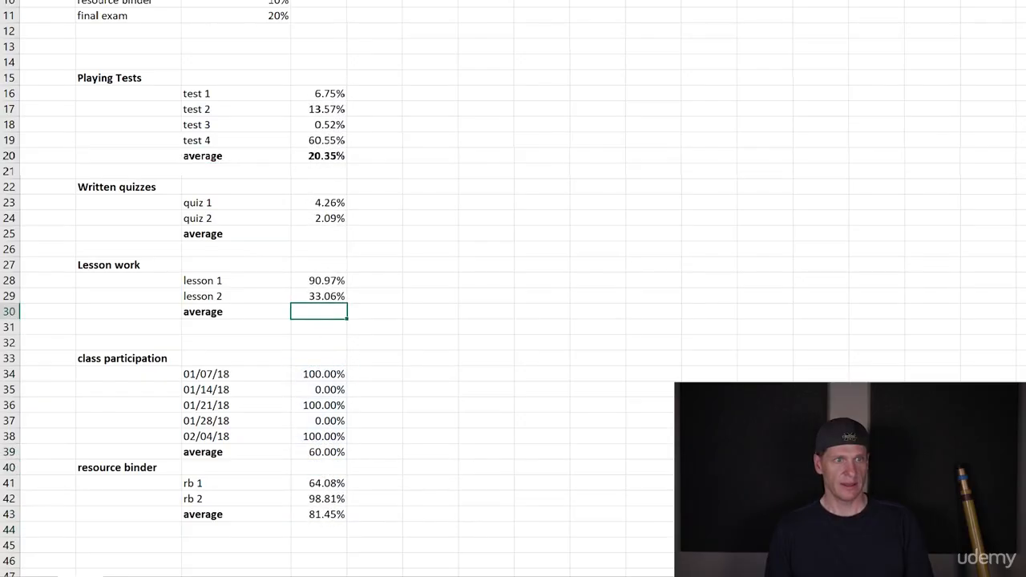
key(alt+h)
key(u)
key(a)
key(Return)
- Insert an AVERAGE of the Written quizzes scores D23:D24 in D25
click(327, 232)
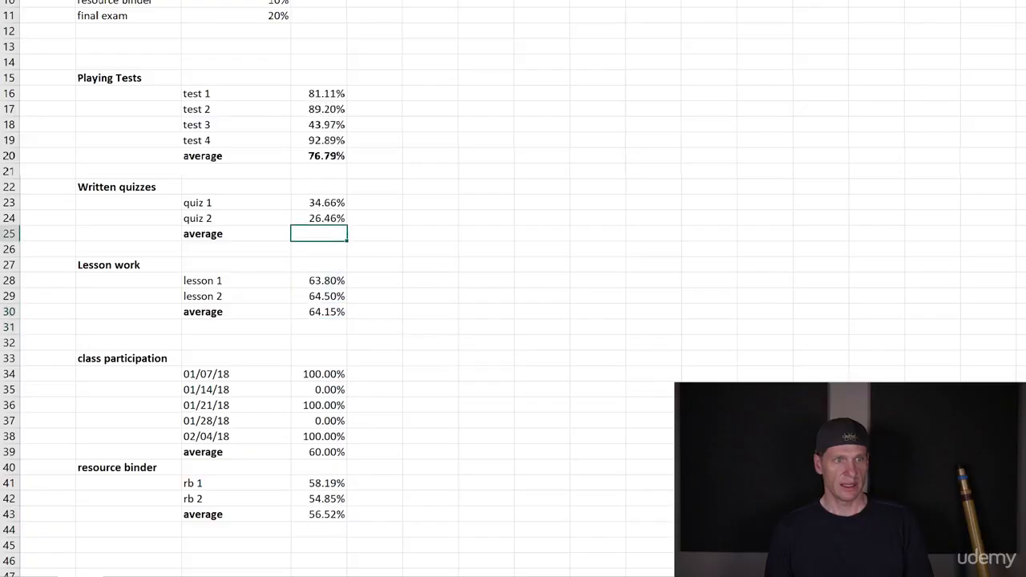
key(alt+h)
key(u)
key(a)
key(Return)
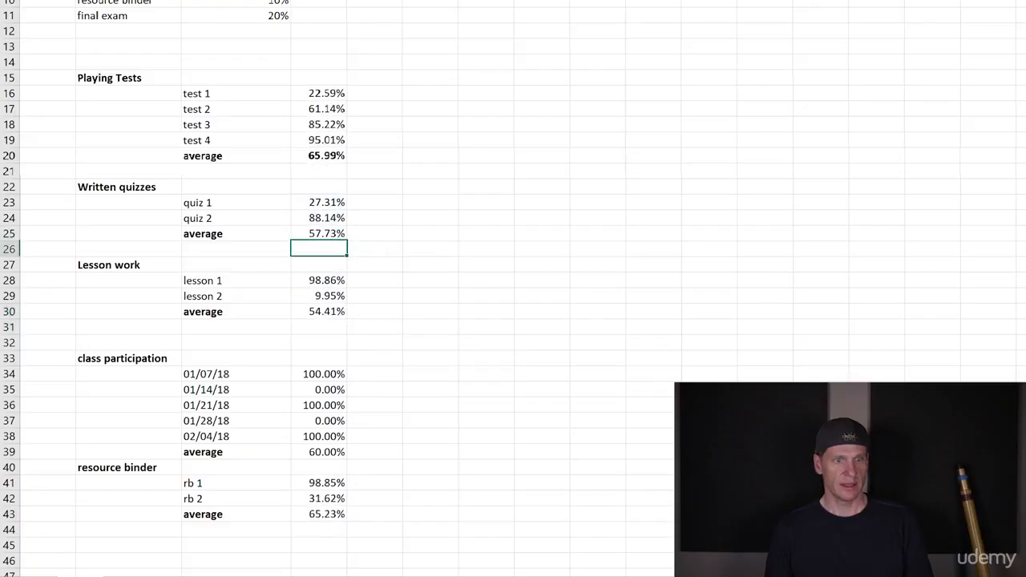
- Make the section averages in D25, D30, D39 and D43 bold
click(337, 235)
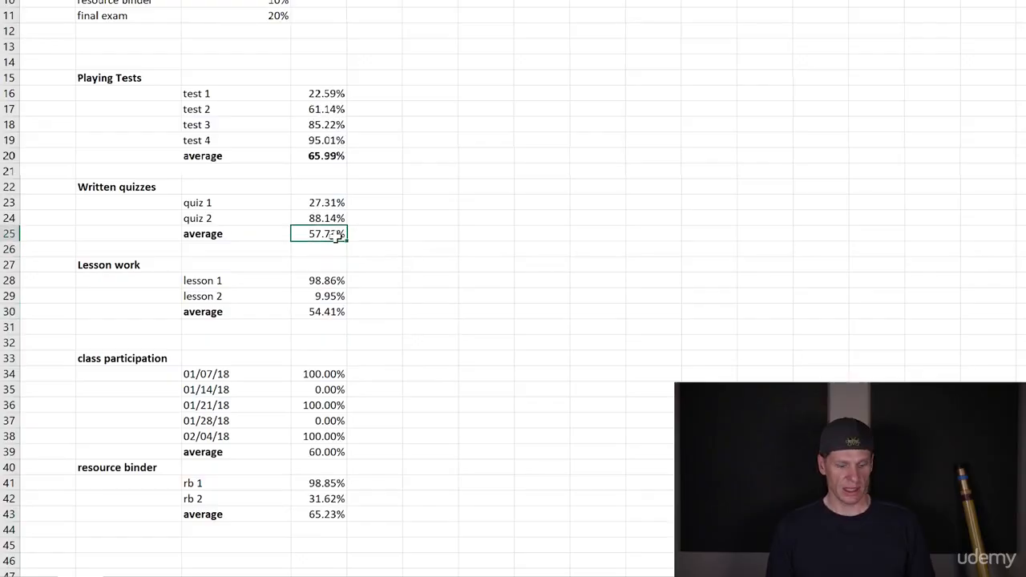
key(ctrl+b)
click(335, 312)
key(ctrl+b)
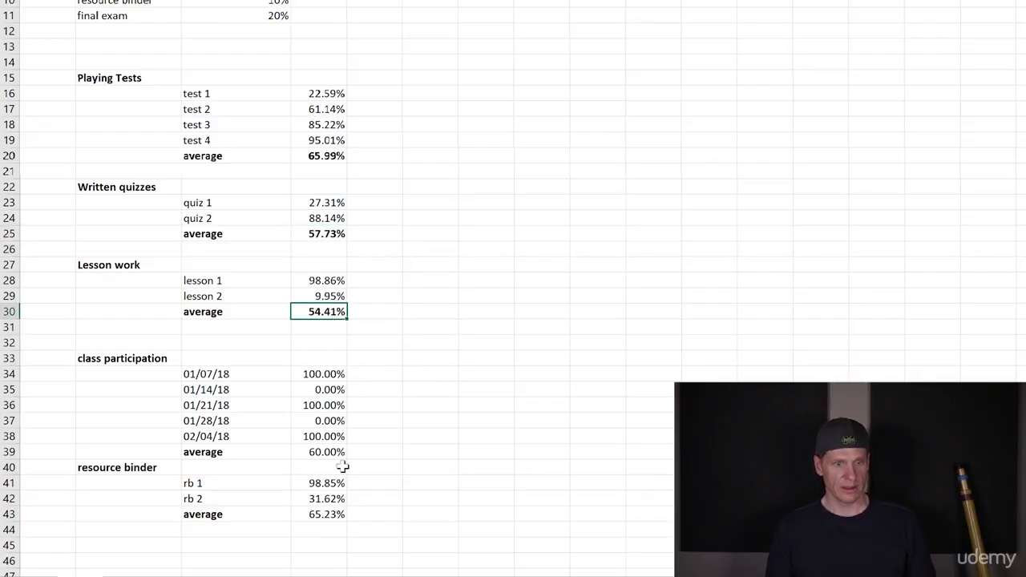
click(337, 452)
key(ctrl+b)
click(338, 502)
click(337, 514)
key(ctrl+b)
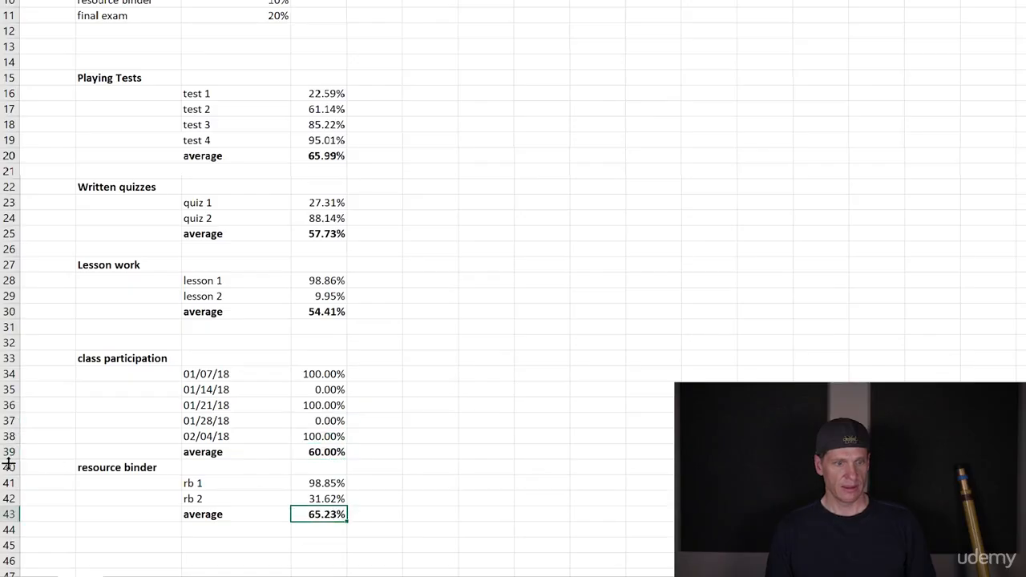
- Insert a blank row 40 between the class participation average and the resource binder heading
right_click(10, 468)
click(56, 340)
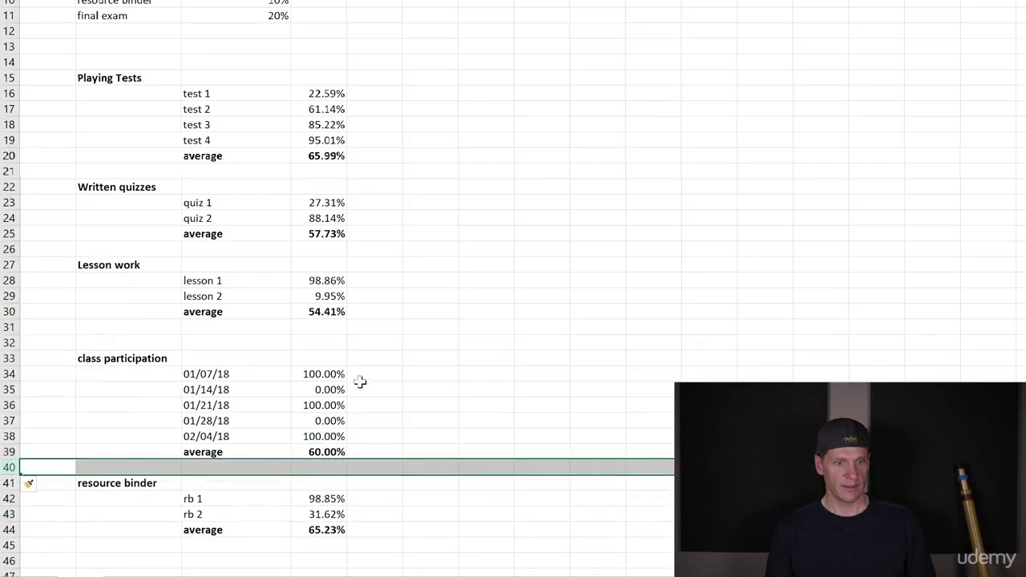
click(475, 402)
click(383, 472)
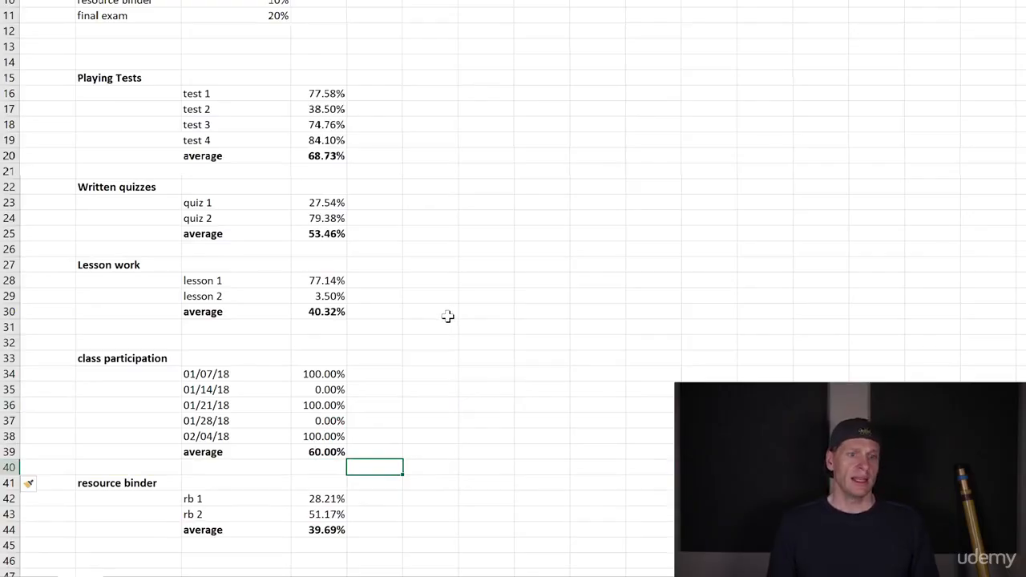
- Enter the label "final" in C50 beside the final exam heading and a score of 78% in D50
scroll(448, 318, down, 5)
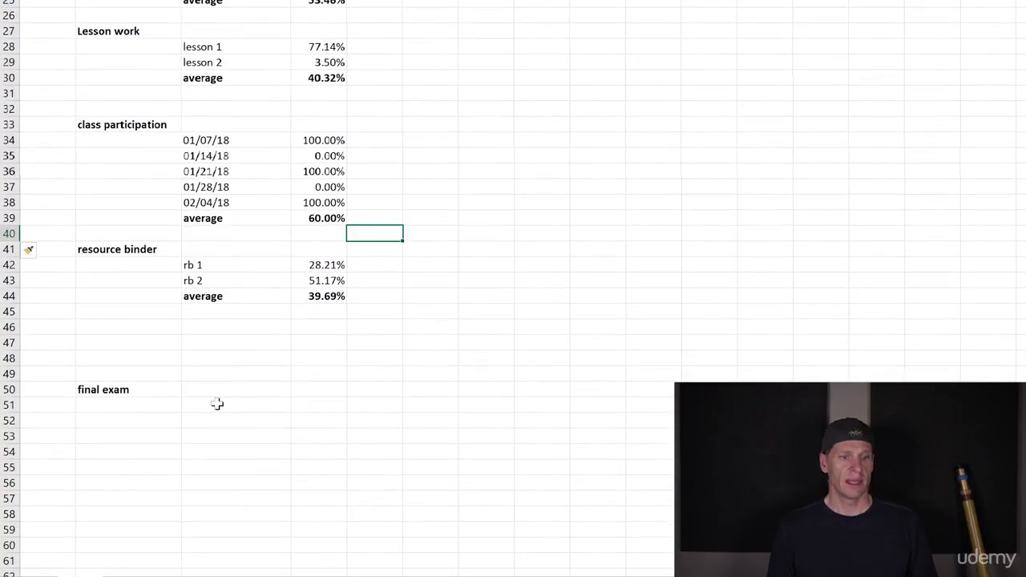
click(223, 390)
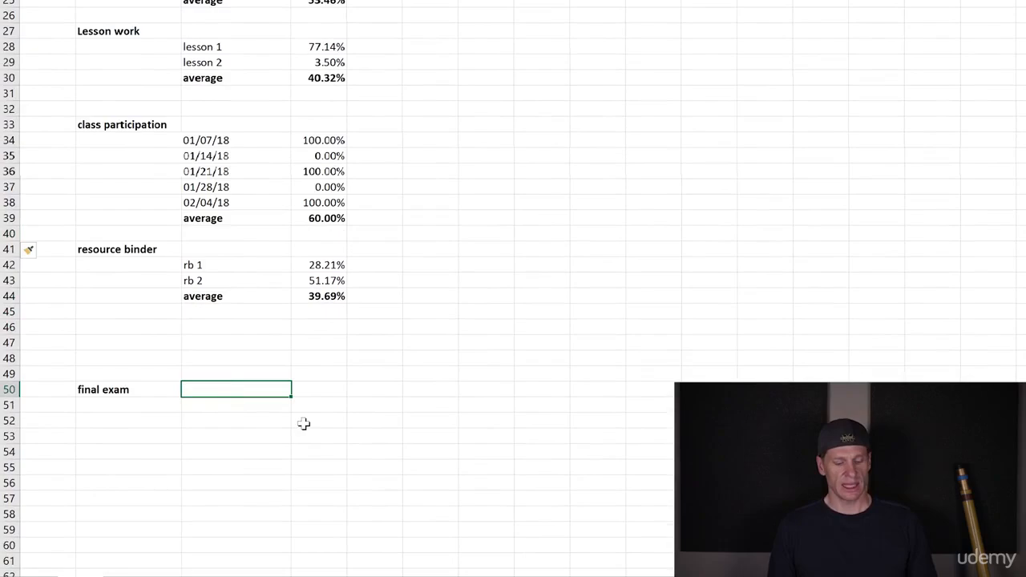
text(final)
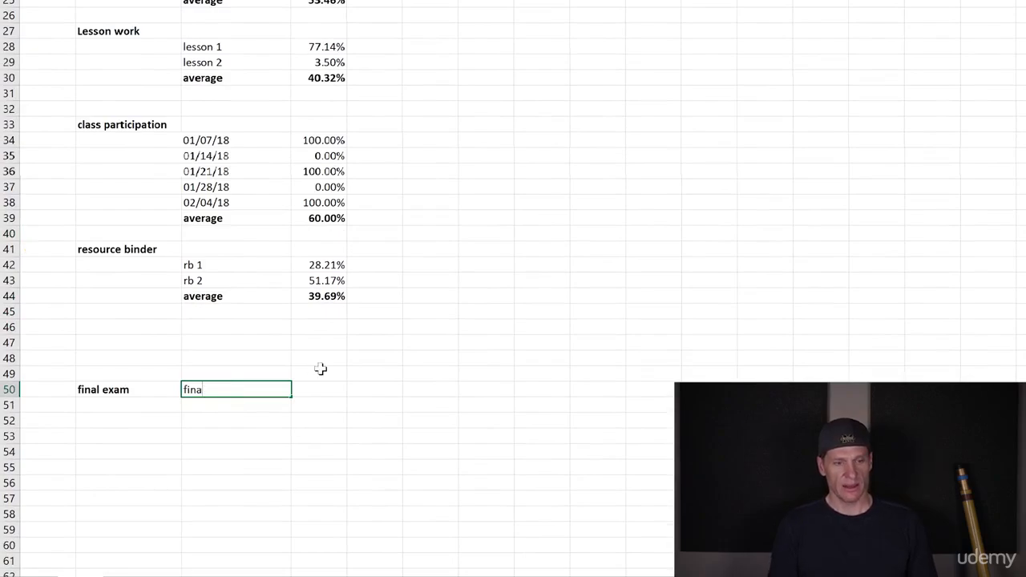
key(Tab)
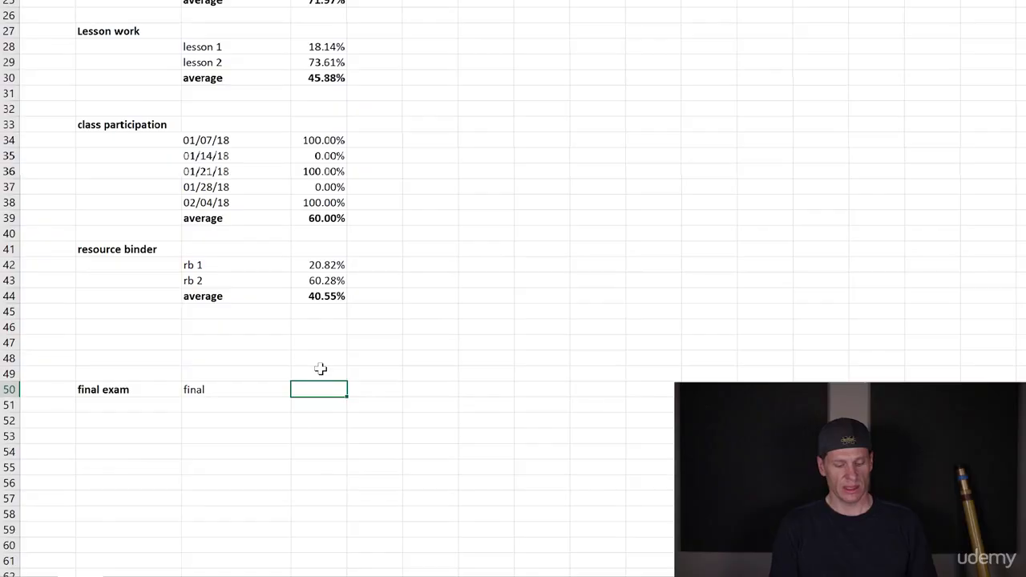
text(7)
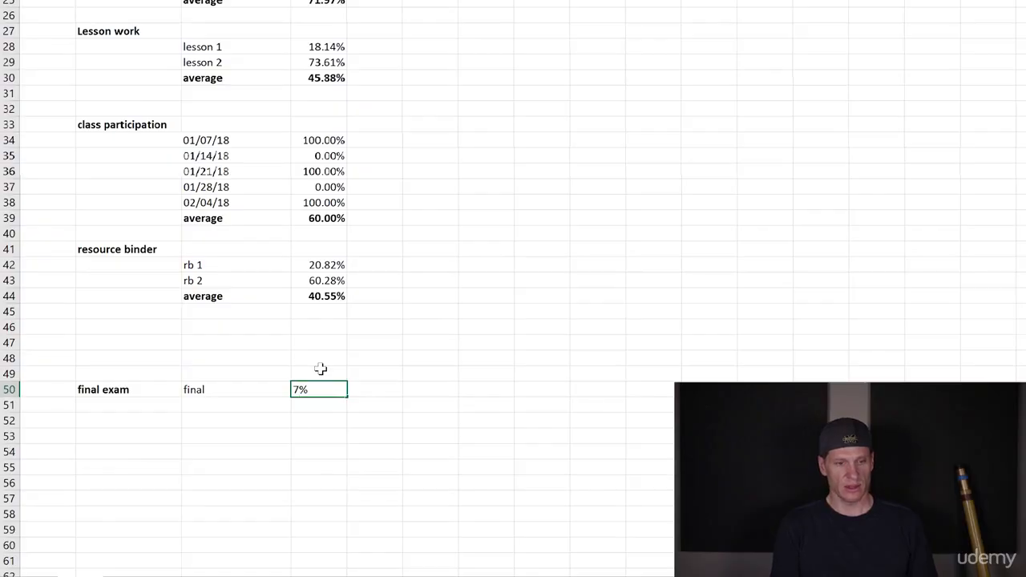
text(8)
key(Return)
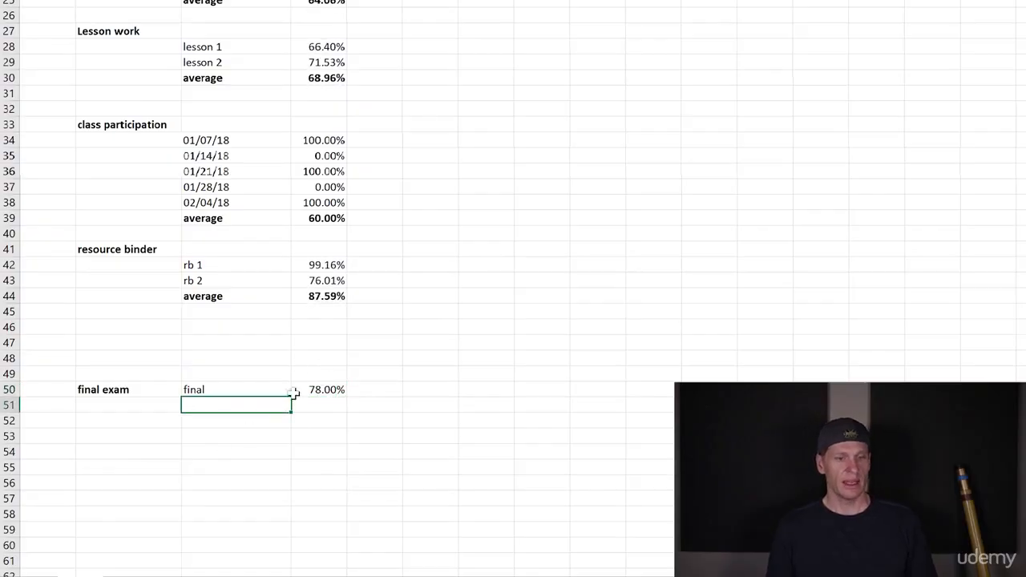
- Make the final exam label and score in C50:D50 bold
drag(325, 393, 232, 390)
key(ctrl+b)
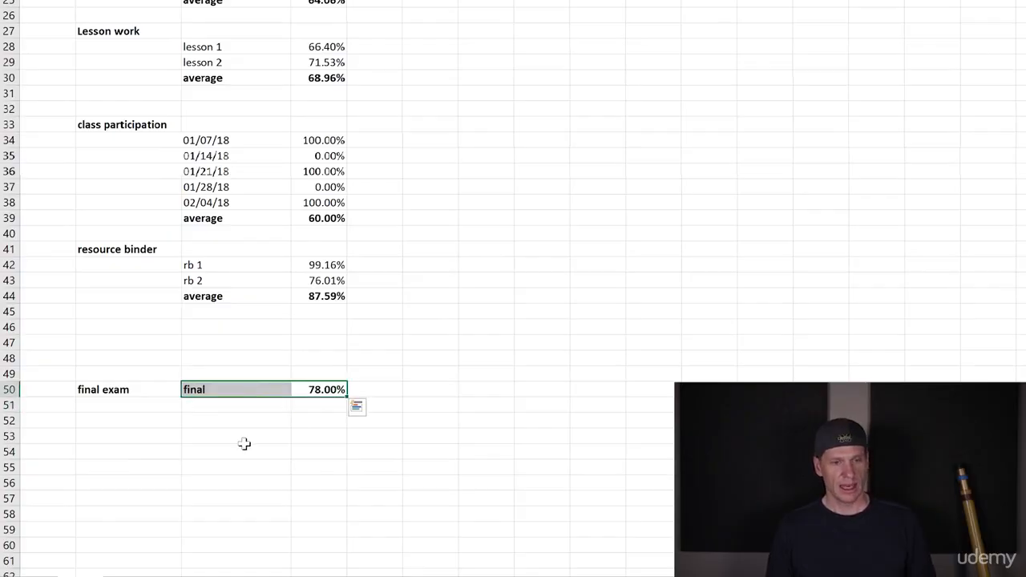
click(245, 436)
- Enter the heading "Copntribution to grade" in F15, in line with the Playing Tests heading
scroll(255, 427, up, 2)
scroll(256, 425, up, 2)
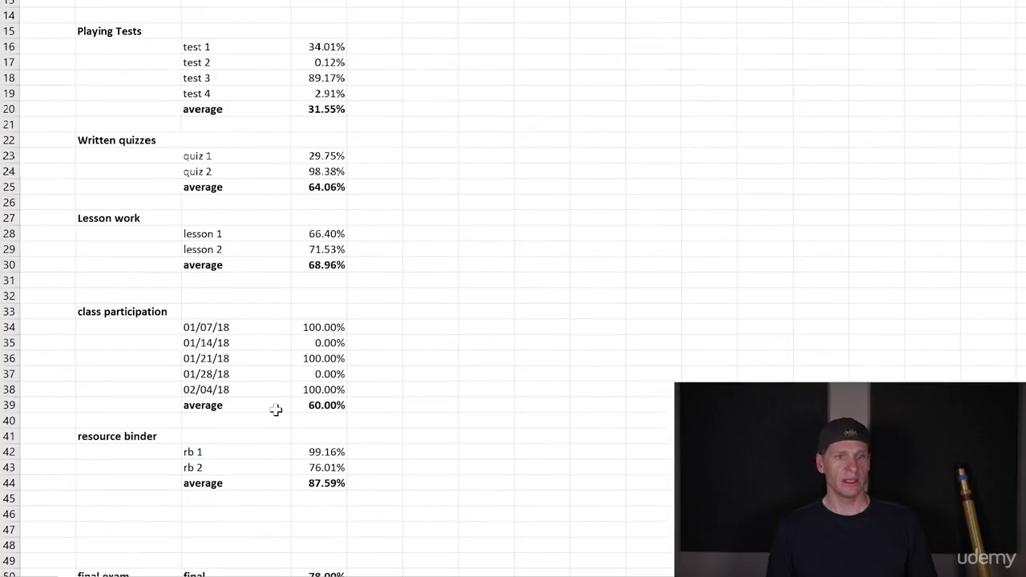
click(437, 32)
text(Copntribution to g)
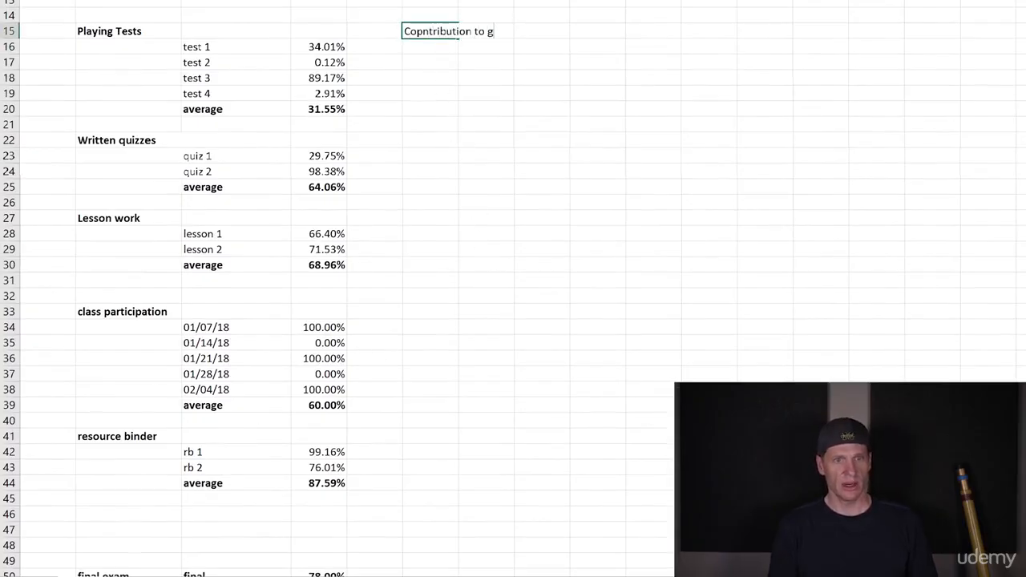
text(rade)
key(Return)
- Calculate the Playing Tests contribution in F20 with the formula =D20*C6
key(Down)
key(Down)
key(Down)
key(Down)
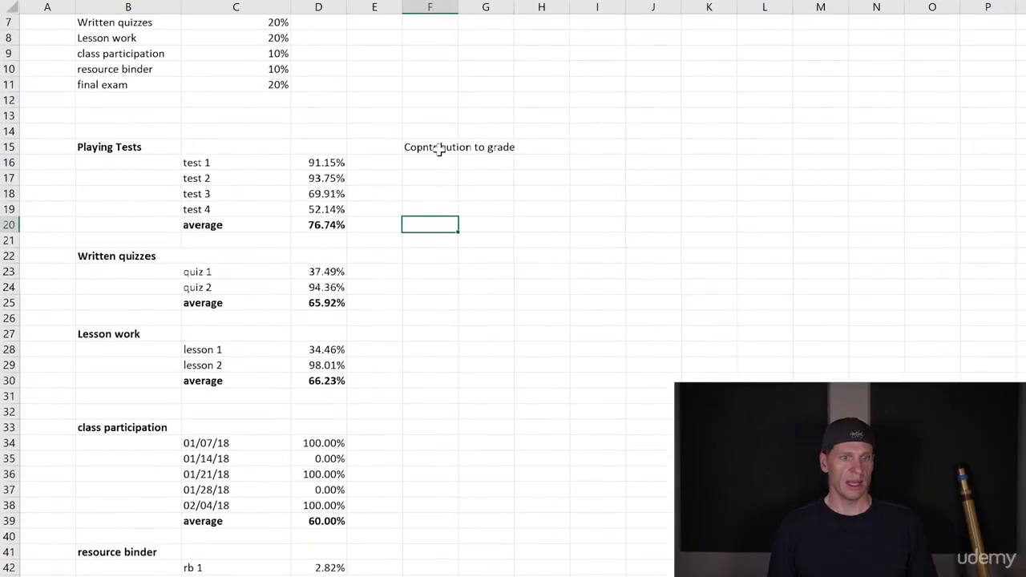
scroll(577, 224, up, 2)
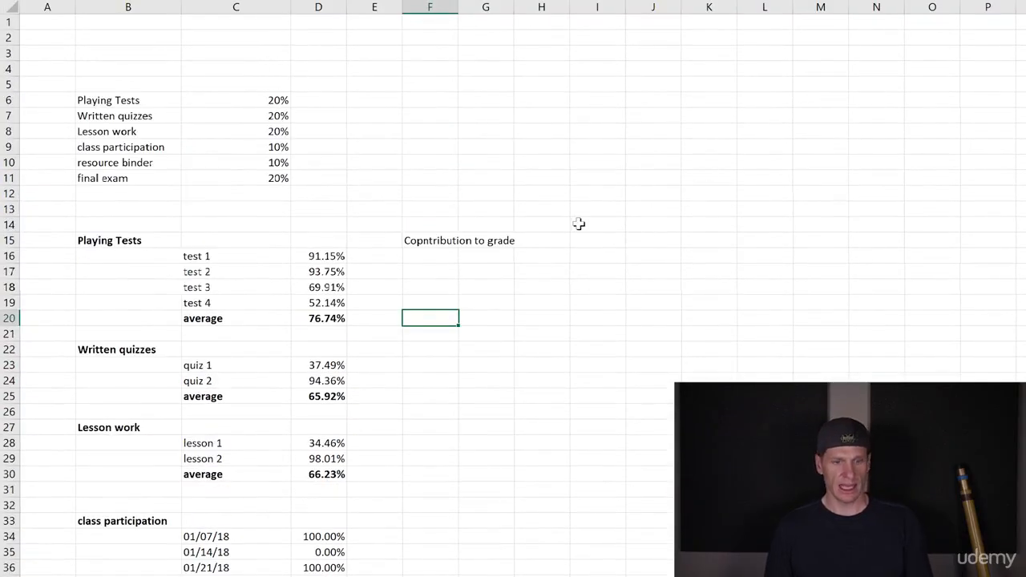
text(=)
click(334, 321)
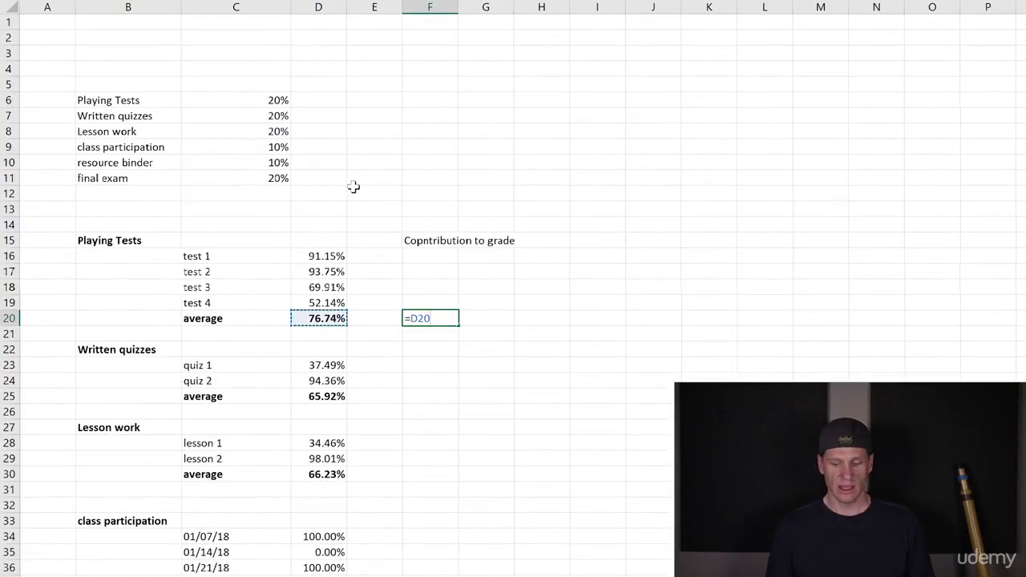
click(275, 101)
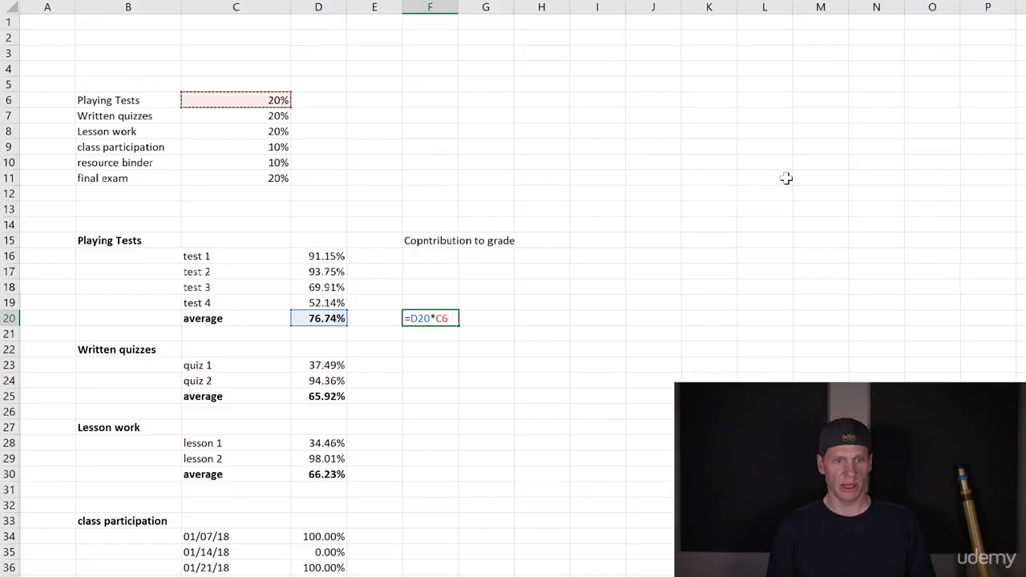
key(Return)
key(Up)
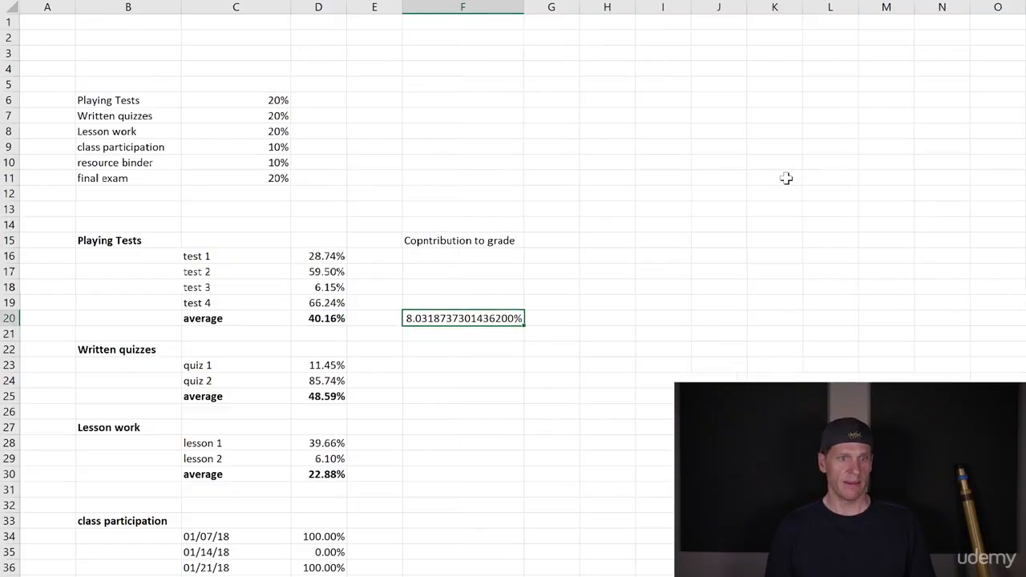
- Format the Playing Tests contribution in F20 as a percentage with two decimal places
right_click(433, 320)
click(519, 567)
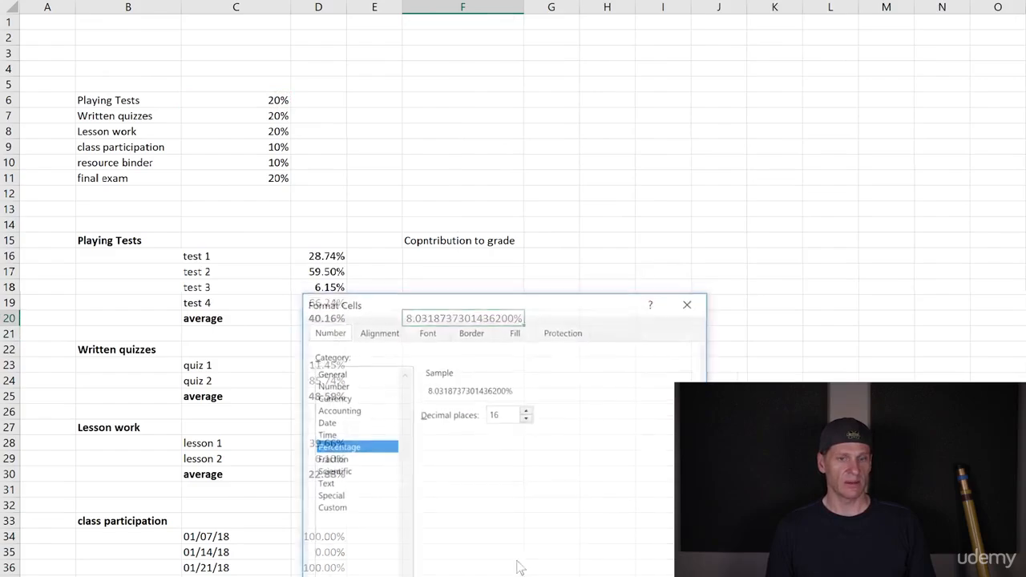
click(527, 418)
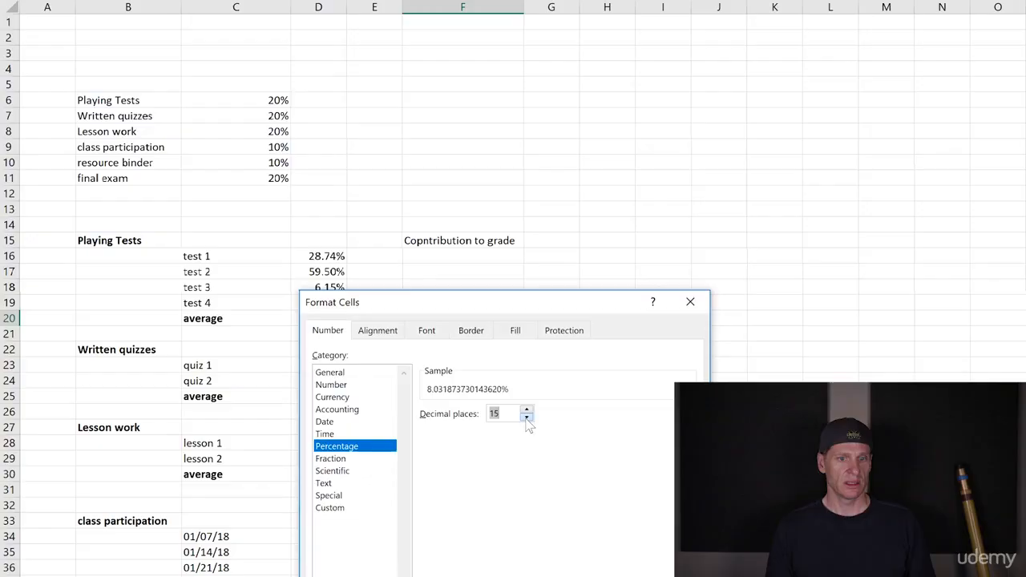
click(527, 418)
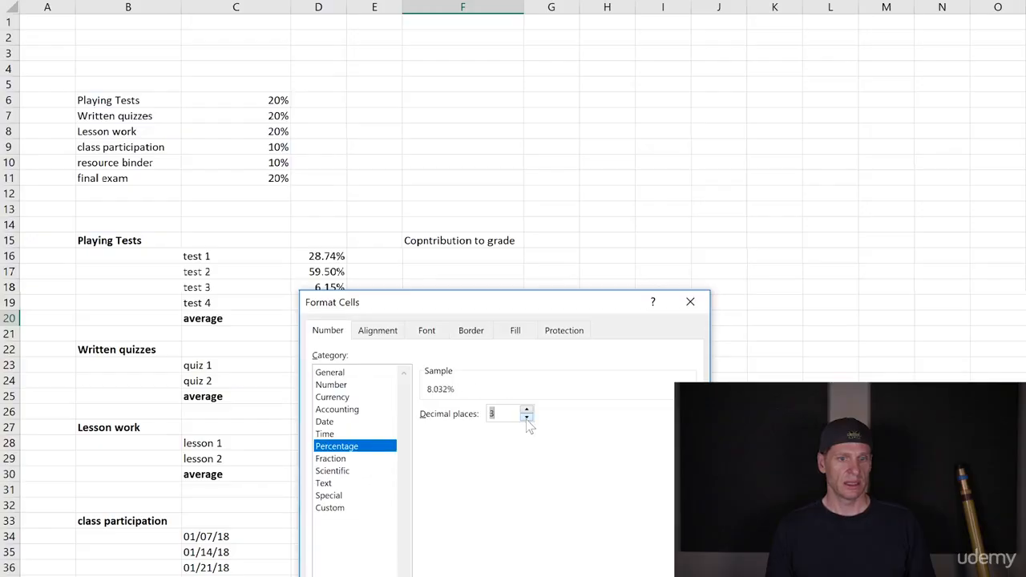
key(Return)
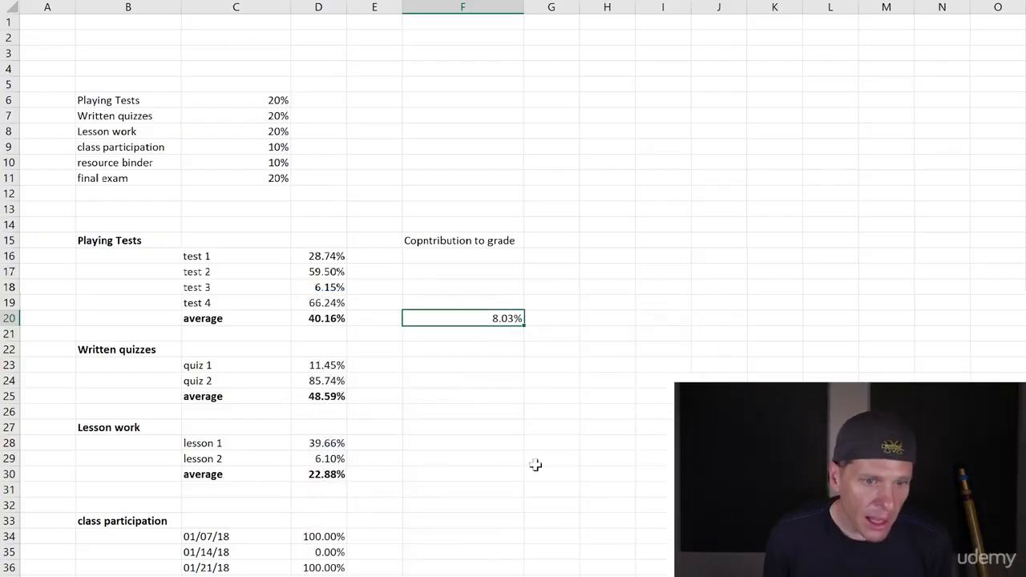
- Try to format the contribution column from F16 downwards as a percentage with two decimal places
drag(478, 253, 473, 576)
right_click(483, 523)
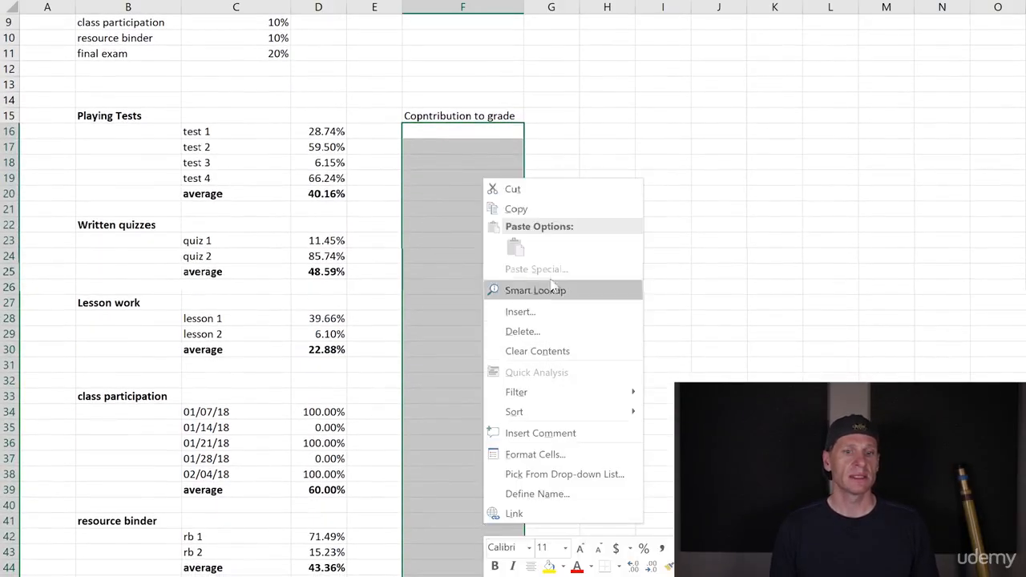
click(453, 249)
drag(449, 132, 505, 576)
right_click(483, 346)
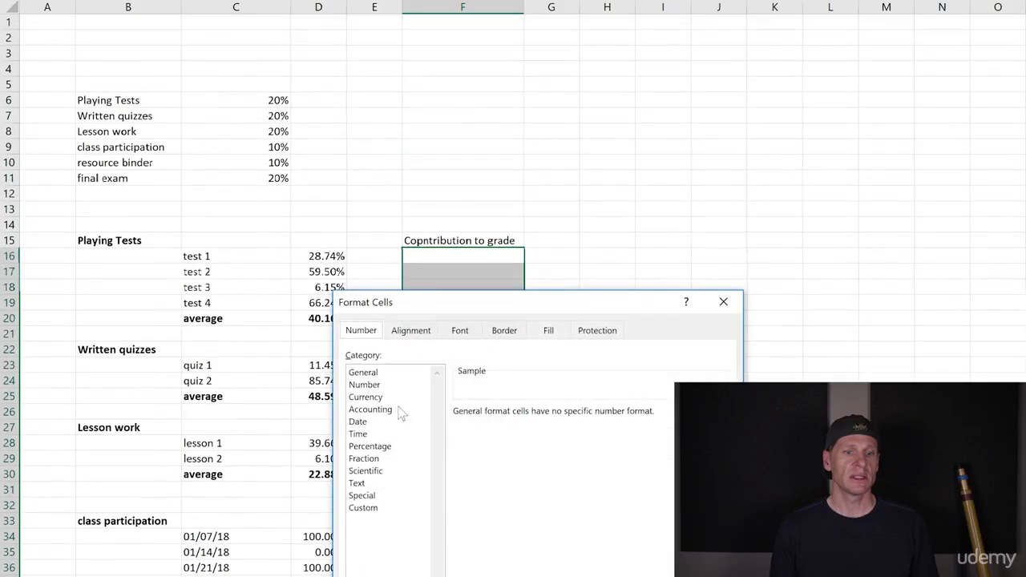
click(371, 446)
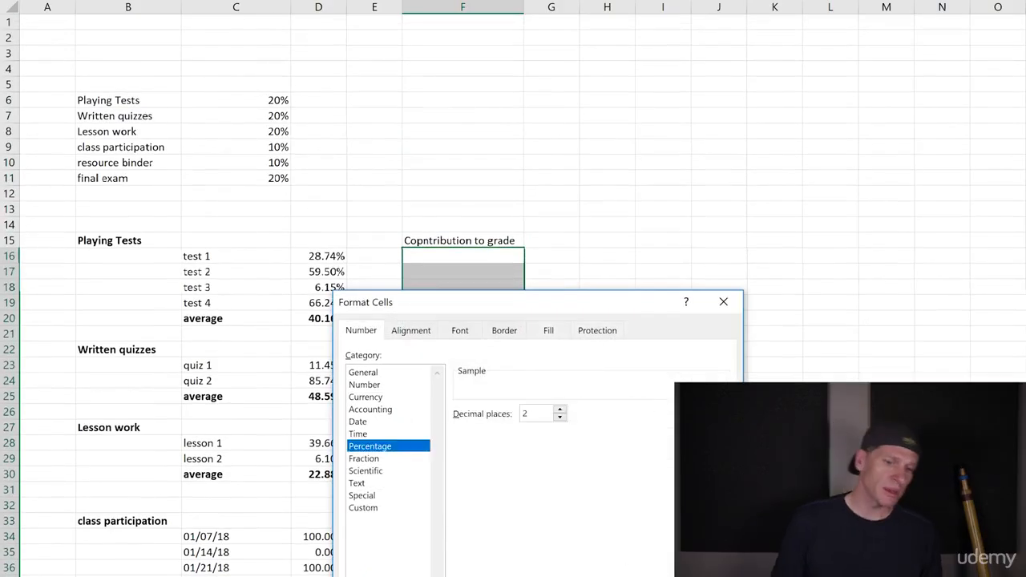
click(644, 576)
click(556, 567)
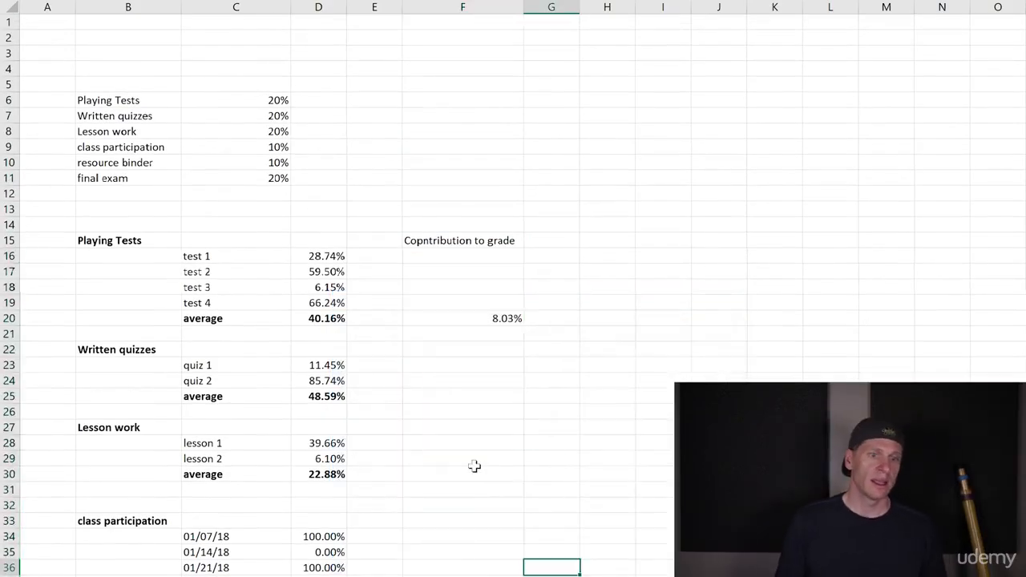
- Calculate the Written quizzes contribution in F25 with the formula =D25*C7
click(447, 397)
text(=)
click(340, 396)
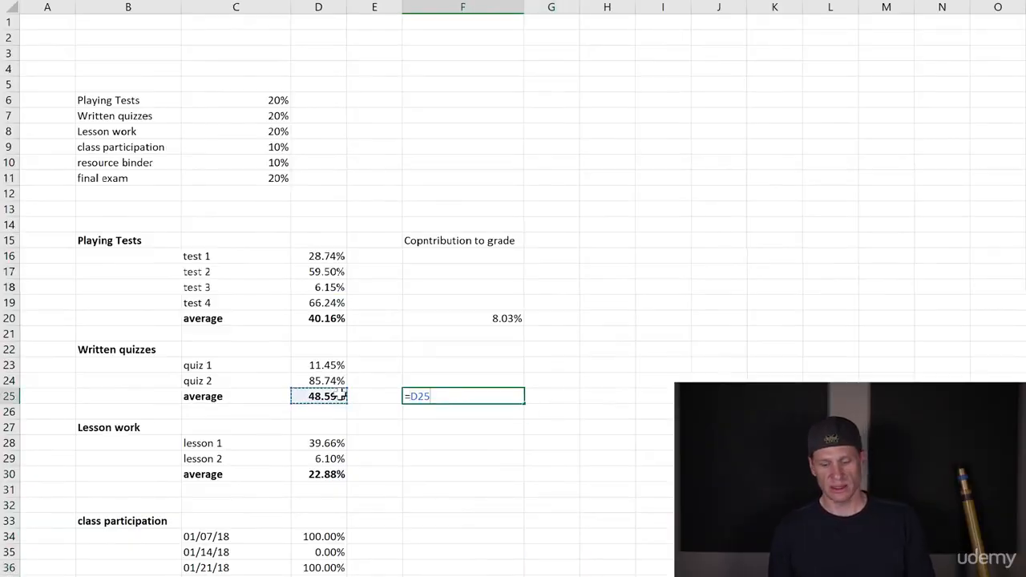
text(*)
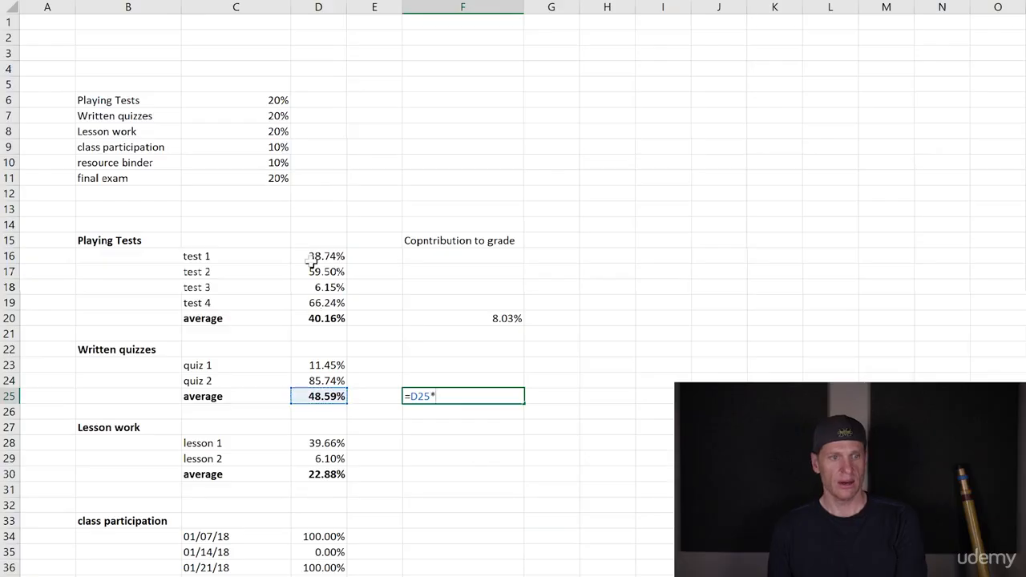
click(275, 118)
key(Return)
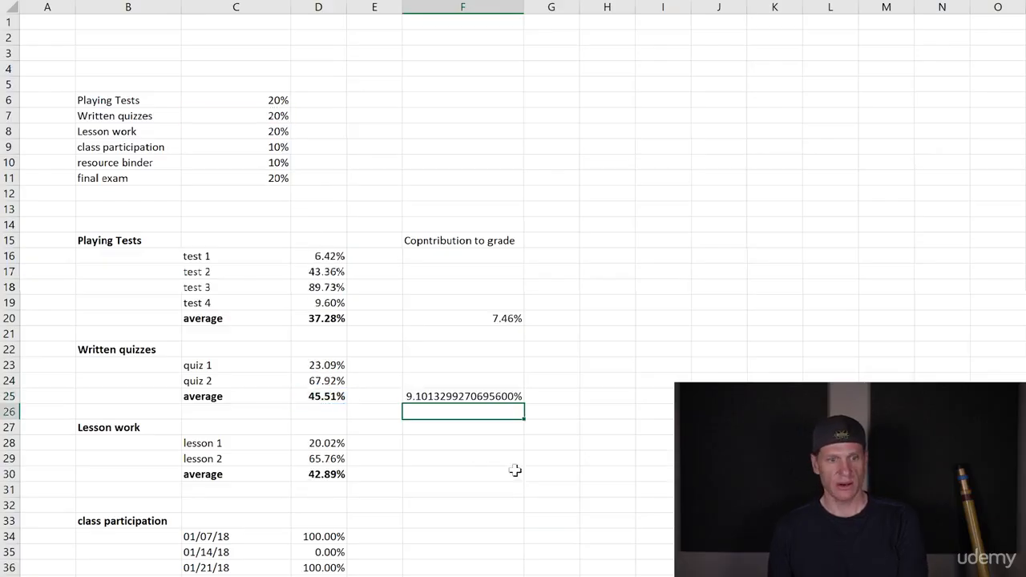
- Calculate the Lesson work contribution in F30 by multiplying the average in D30 by the weight in C8
click(455, 472)
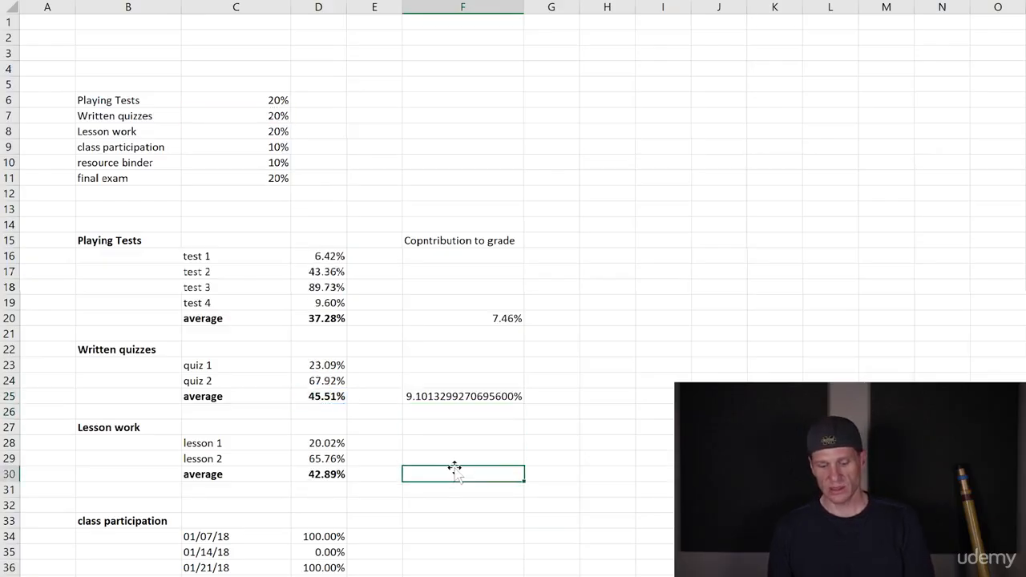
text(=)
click(306, 473)
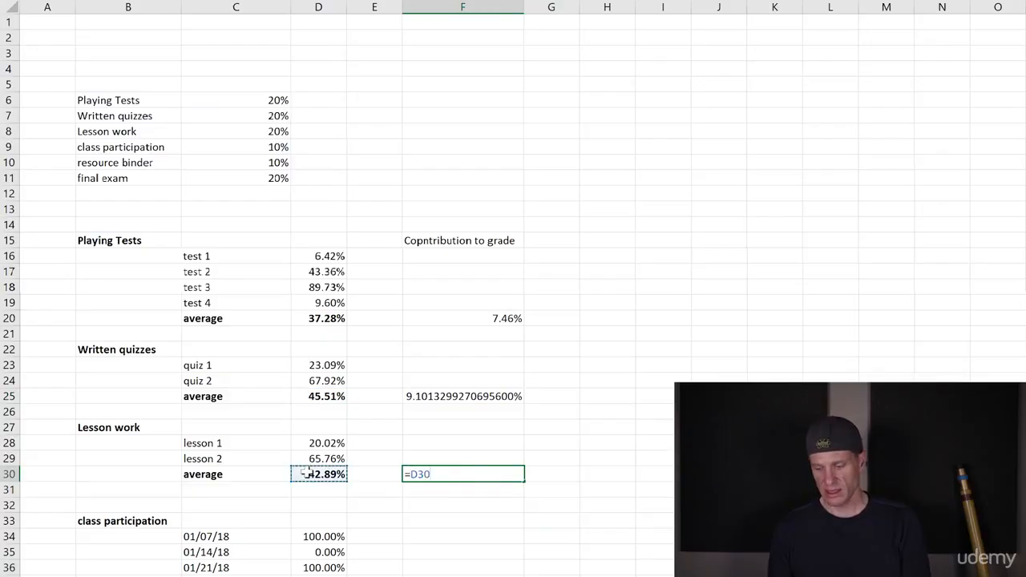
text(*)
click(274, 130)
key(Return)
- Calculate the class participation contribution in F39 with the formula =D39*C9
scroll(316, 266, down, 2)
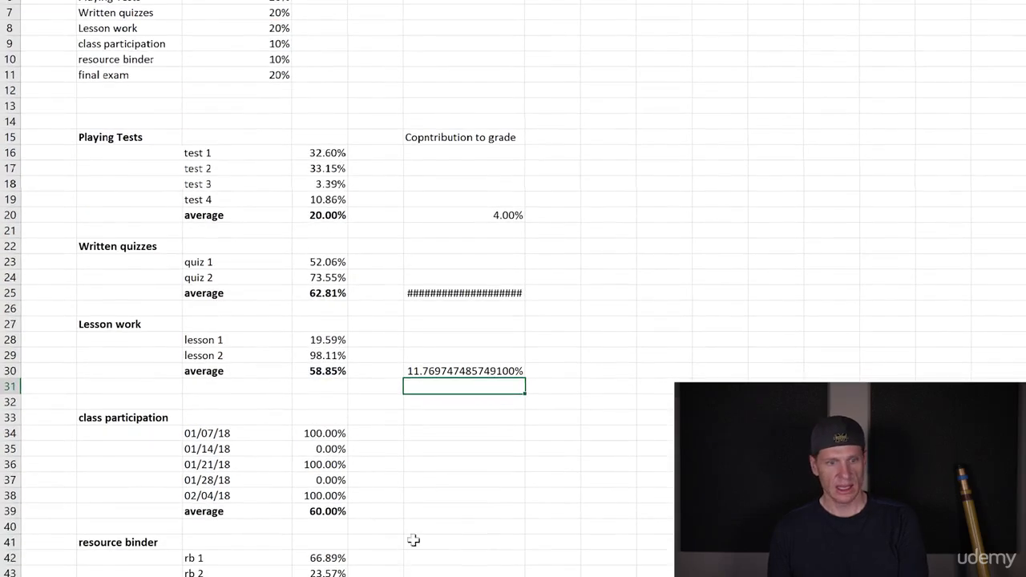
click(455, 512)
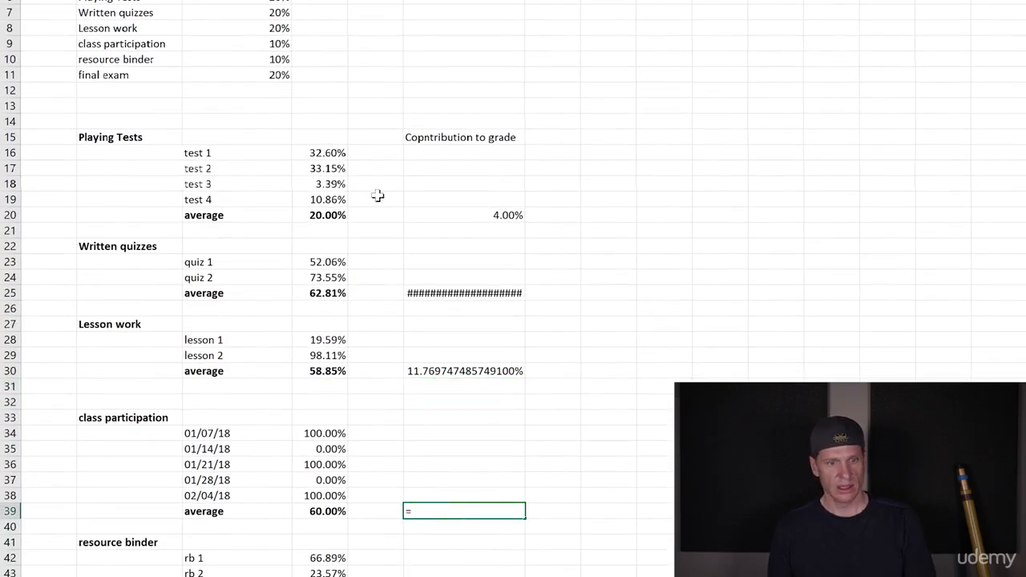
click(341, 512)
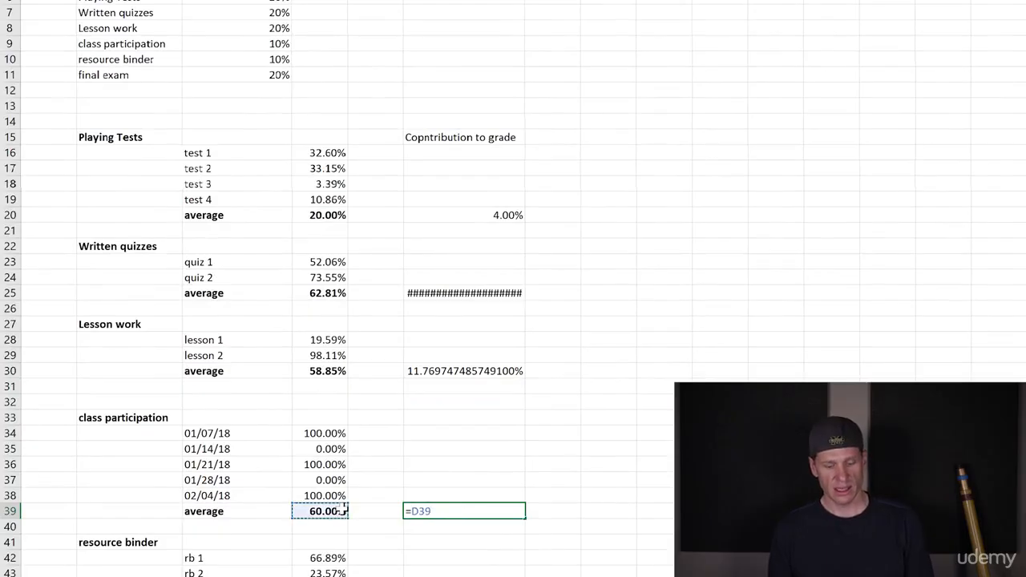
text(*)
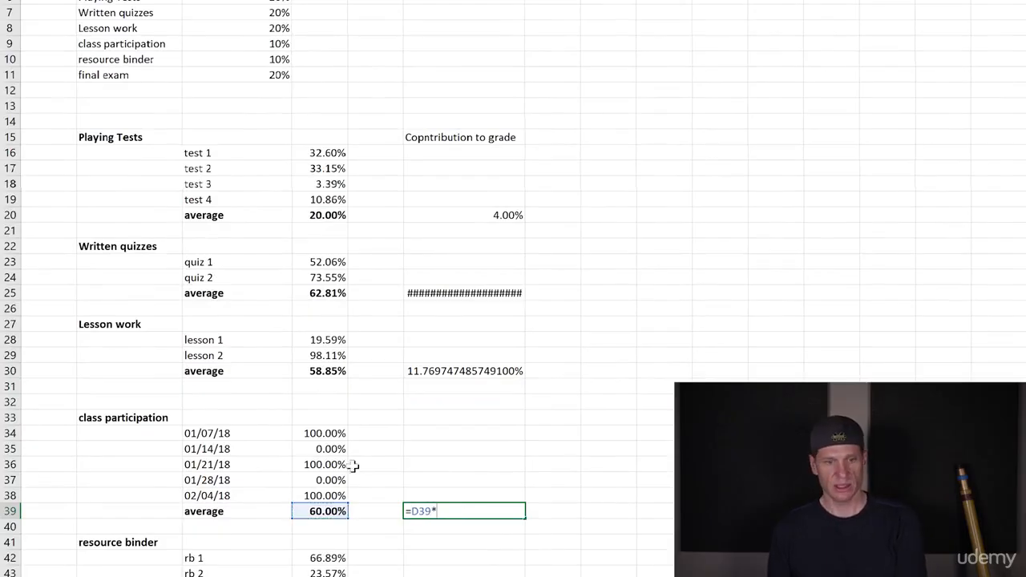
click(279, 44)
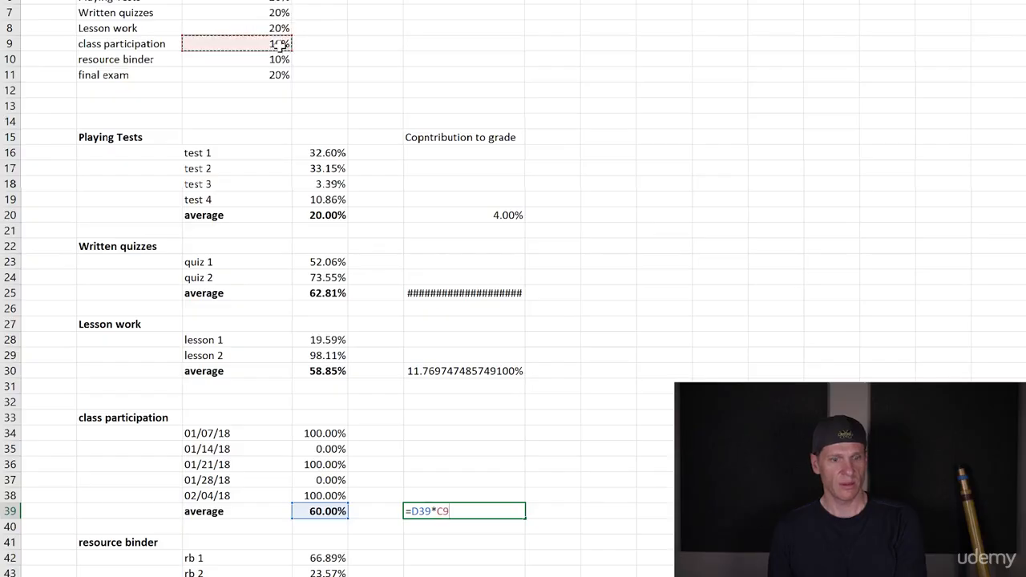
key(Return)
scroll(482, 496, down, 1)
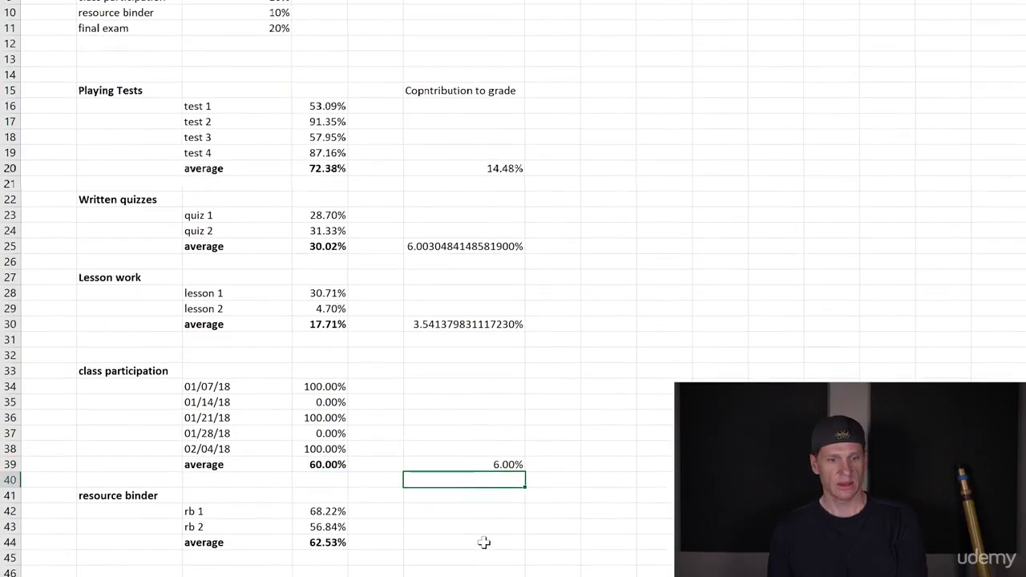
- Calculate the resource binder contribution in F44 by multiplying the average in D44 by the weight in C10
click(483, 543)
text(=)
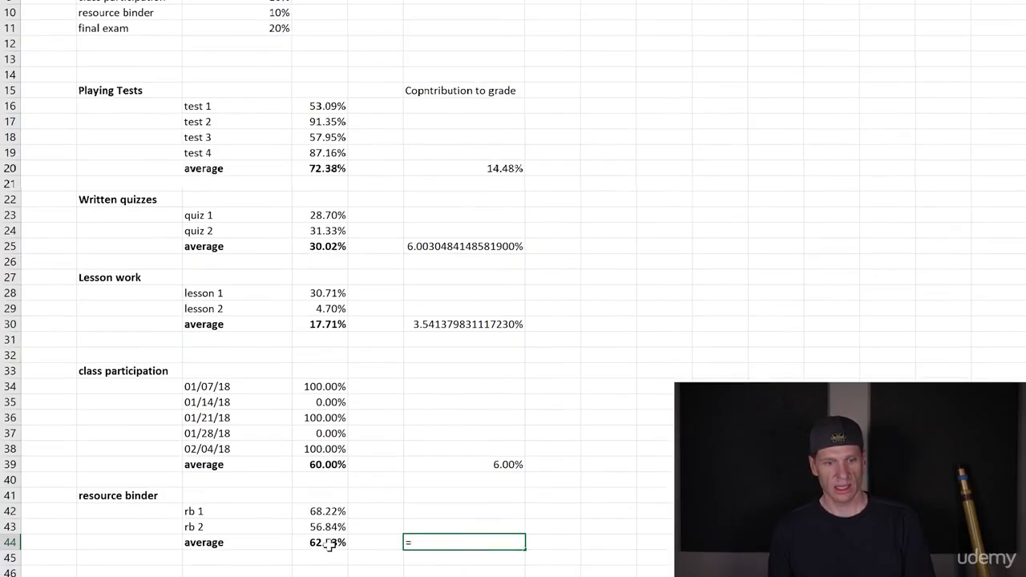
click(329, 545)
text(*)
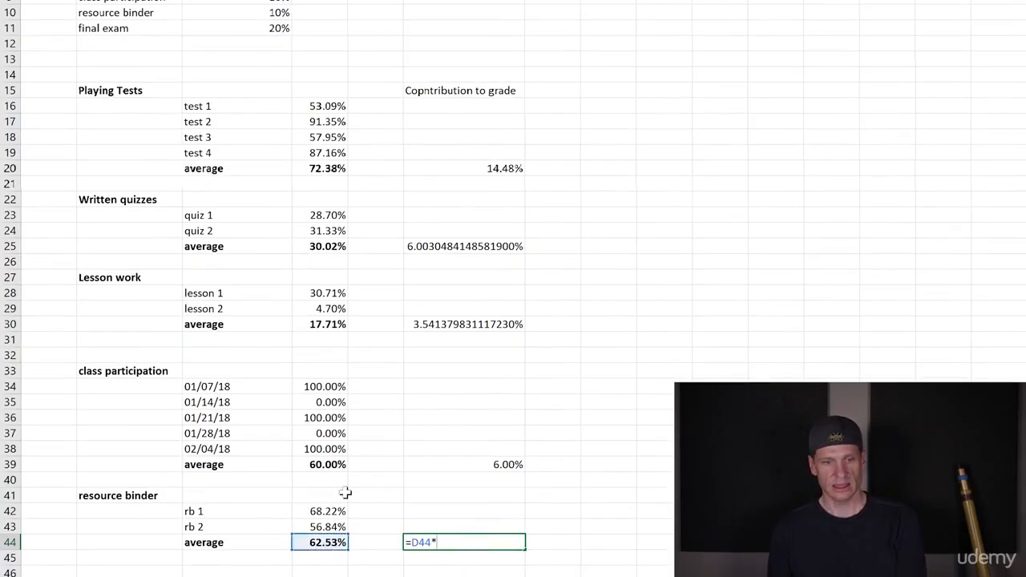
click(258, 12)
key(Return)
- Calculate the final exam contribution in F50 by multiplying the score in D50 by the weight in C11
scroll(471, 503, down, 2)
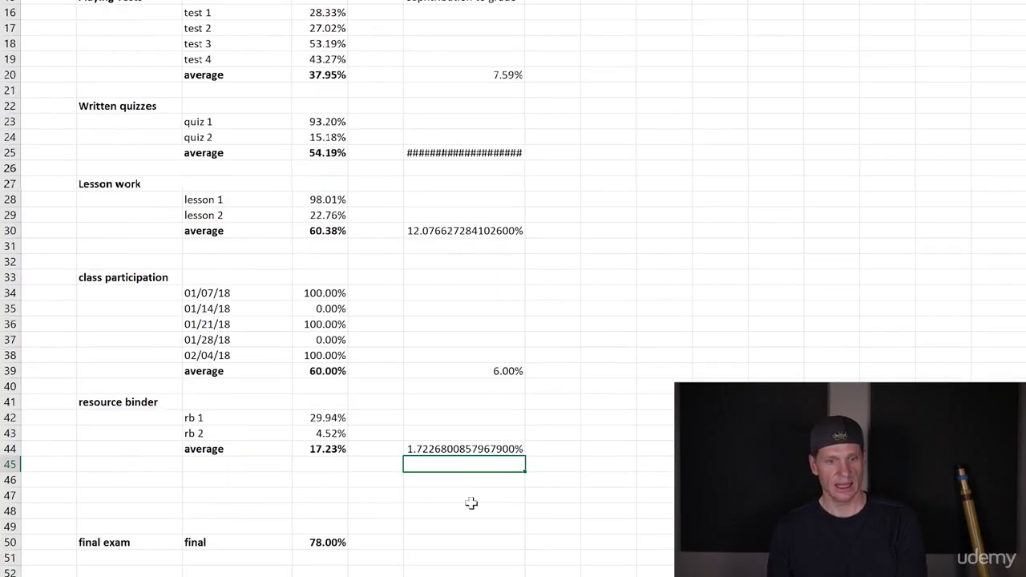
click(475, 541)
text(=)
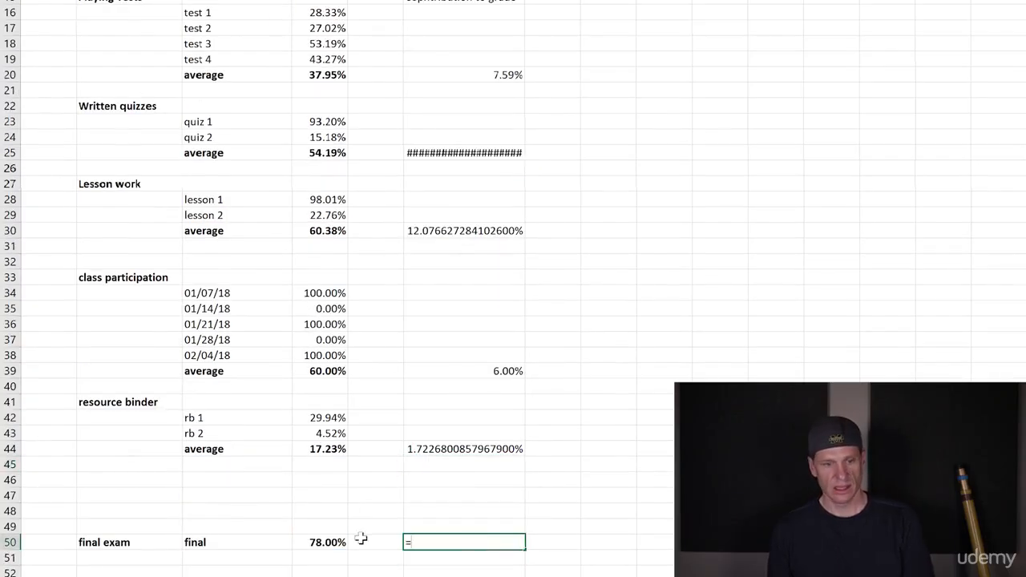
click(335, 539)
text(*)
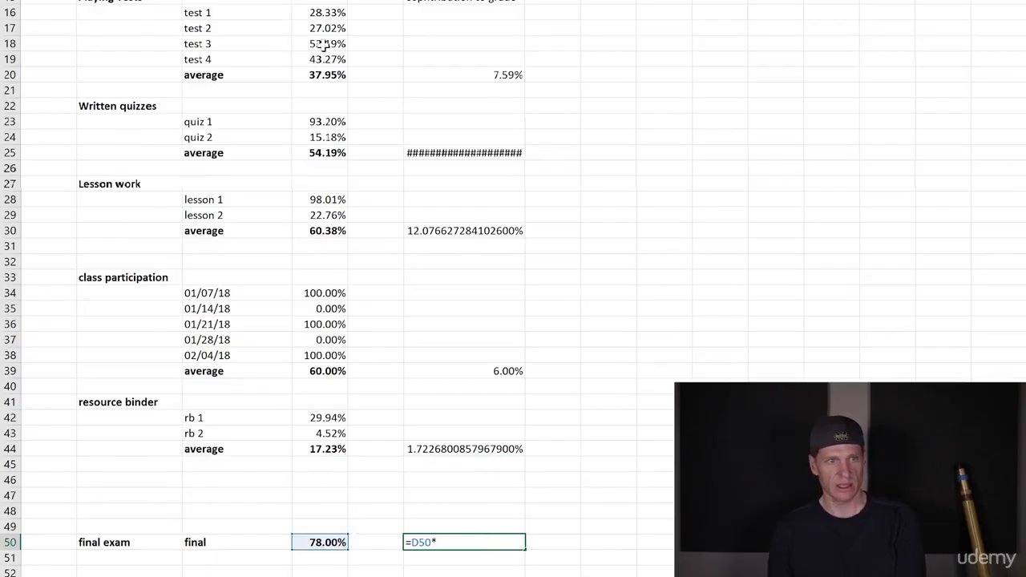
key(Return)
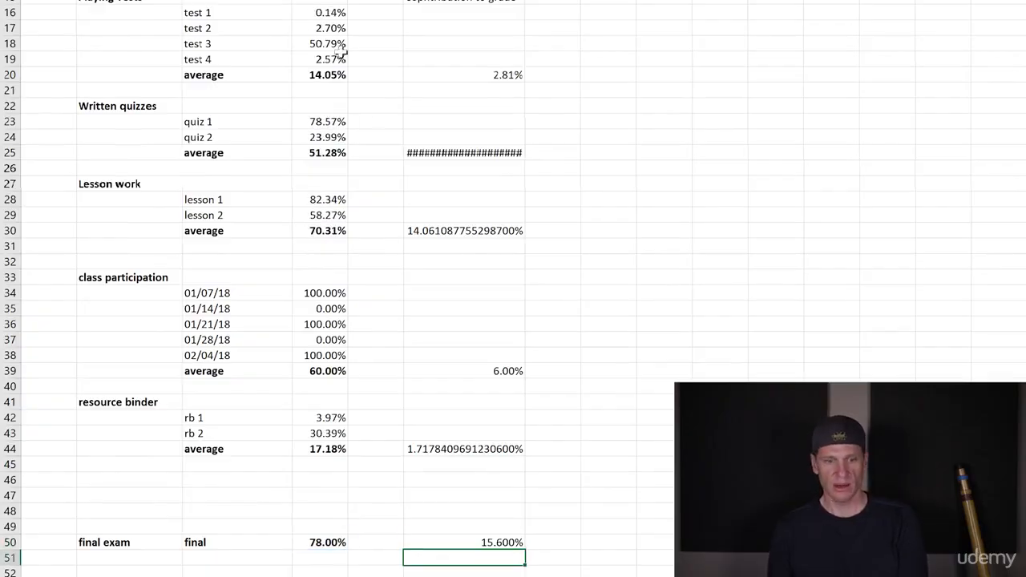
- Format the contribution cells F20:F50 as percentages with two decimal places
drag(498, 544, 476, 76)
right_click(482, 74)
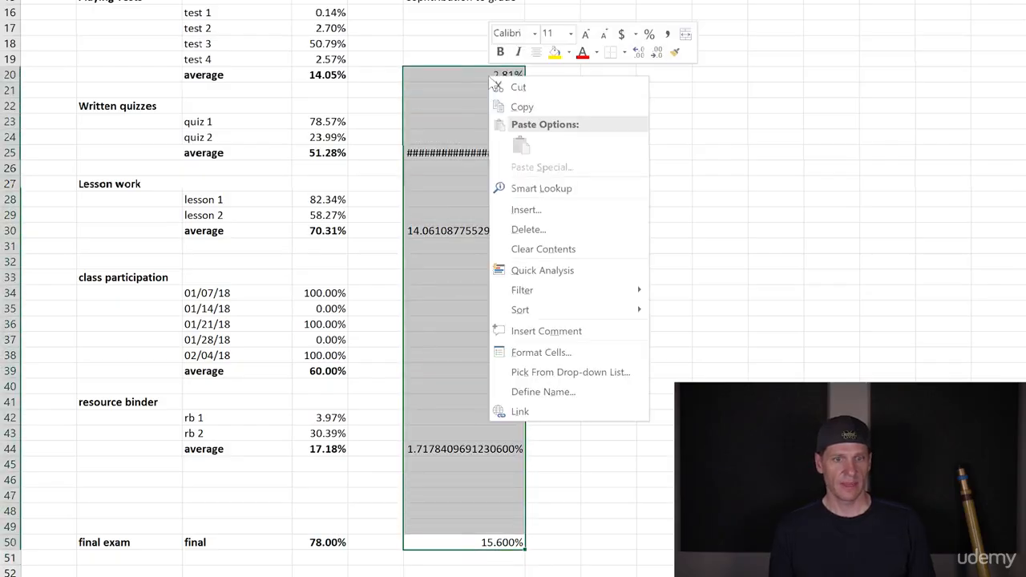
key(Escape)
key(ctrl+1)
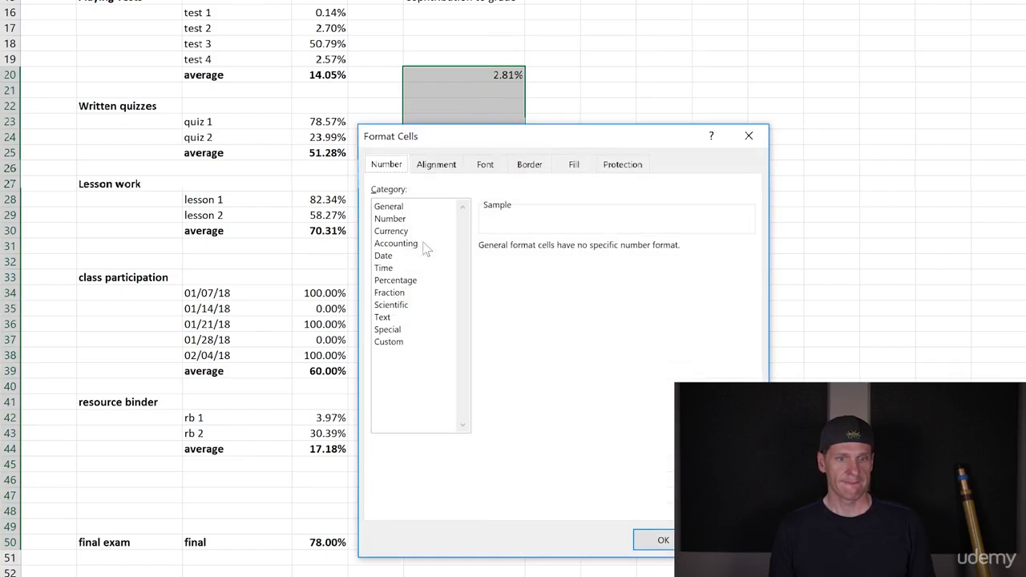
click(401, 281)
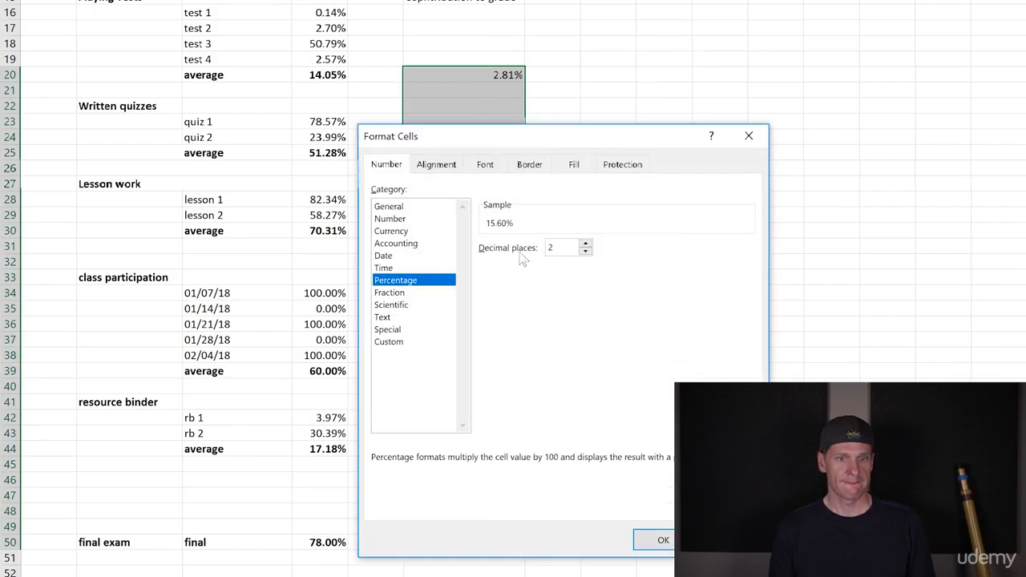
click(661, 540)
click(564, 513)
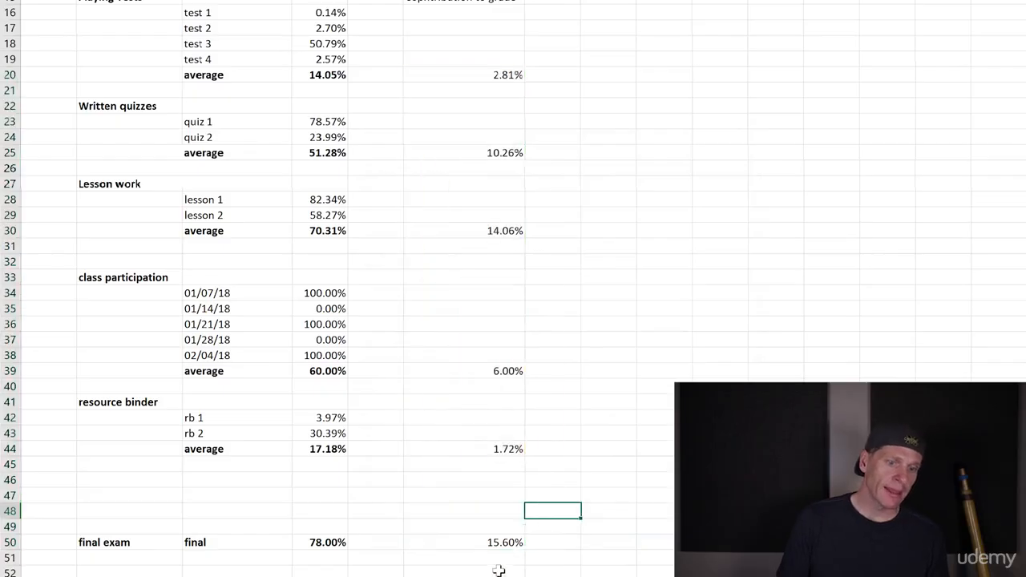
- Total the category contributions in F52 with the formula =SUM(F20:F50)
click(507, 567)
click(66, 13)
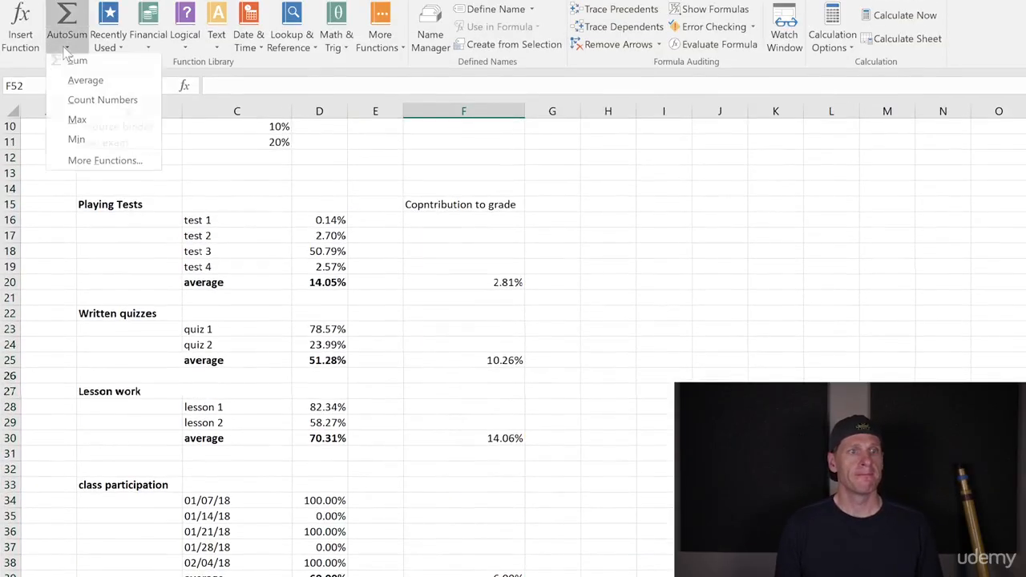
click(81, 30)
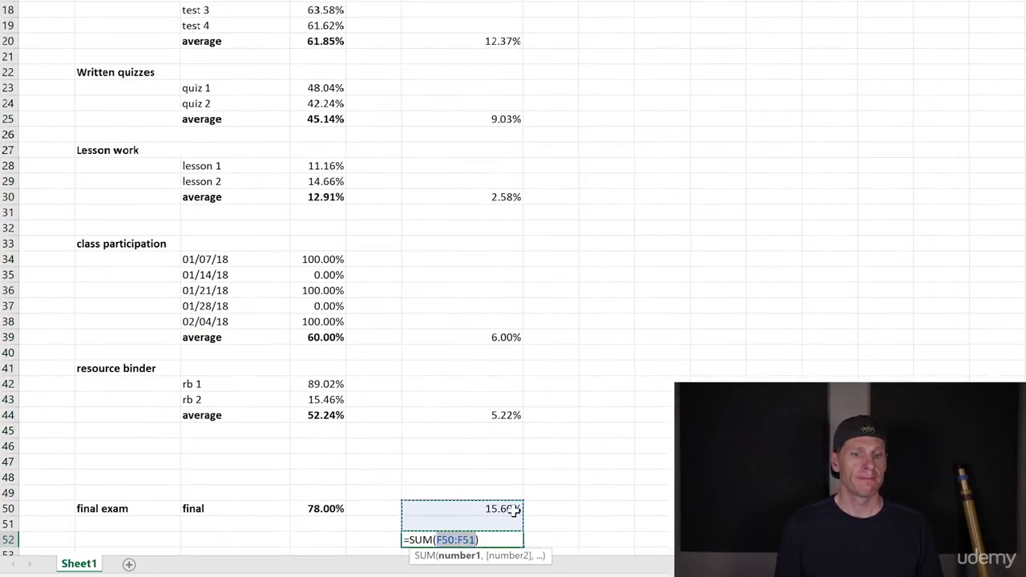
drag(508, 509, 476, 42)
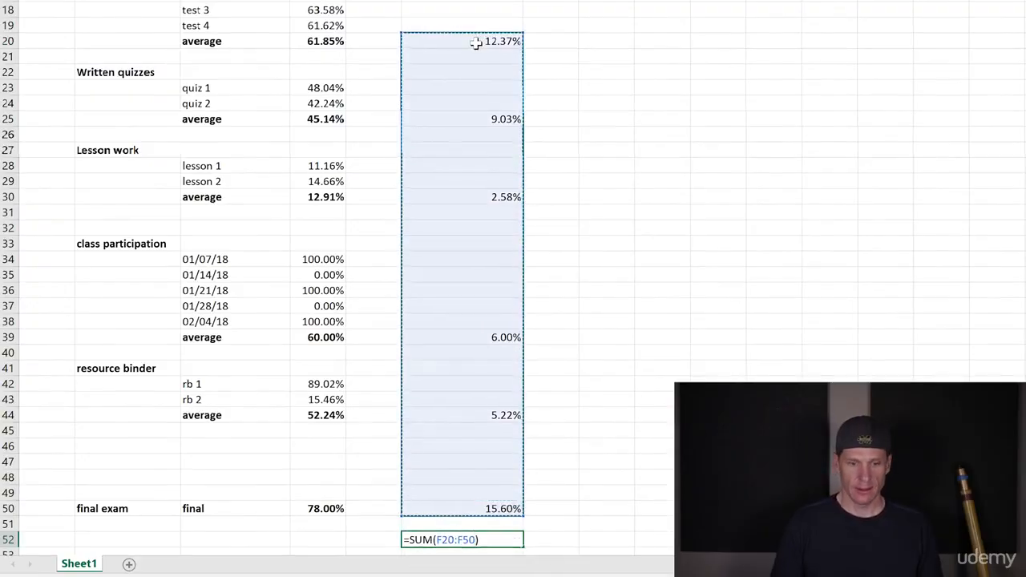
key(Return)
key(Up)
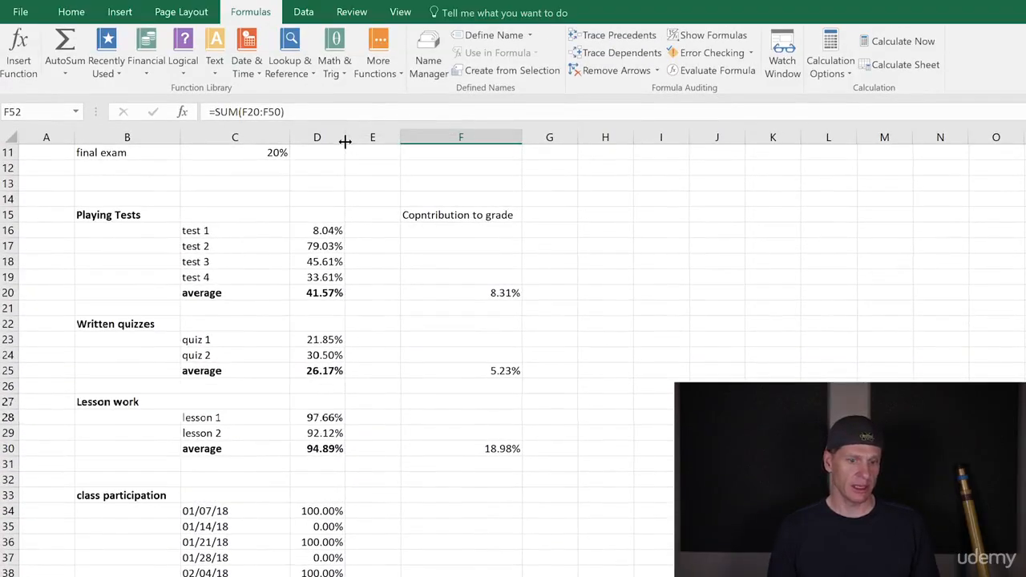
- Auto-fit the width of column D repeatedly to recalculate the random scores
double_click(345, 141)
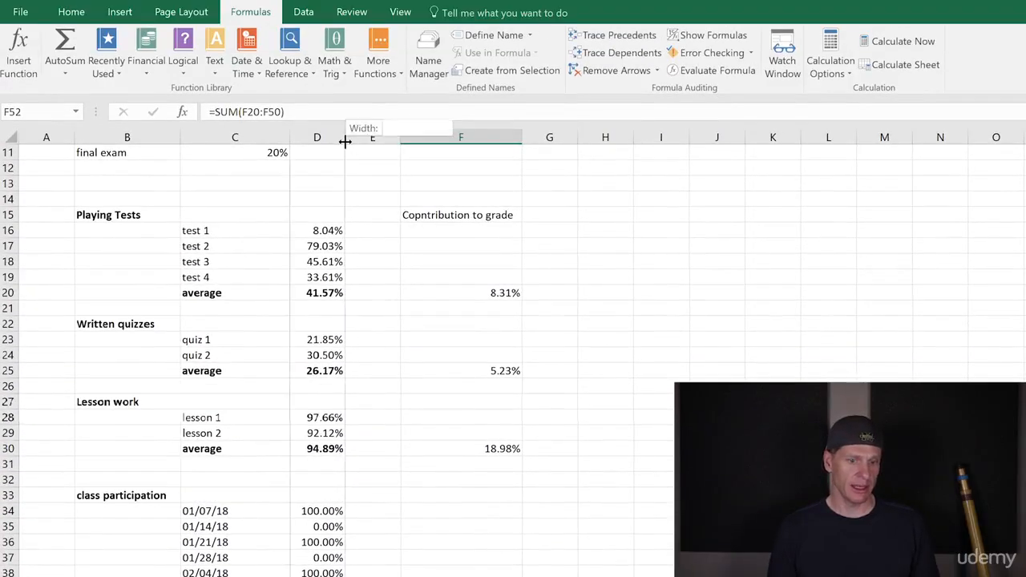
double_click(345, 141)
click(345, 141)
double_click(345, 141)
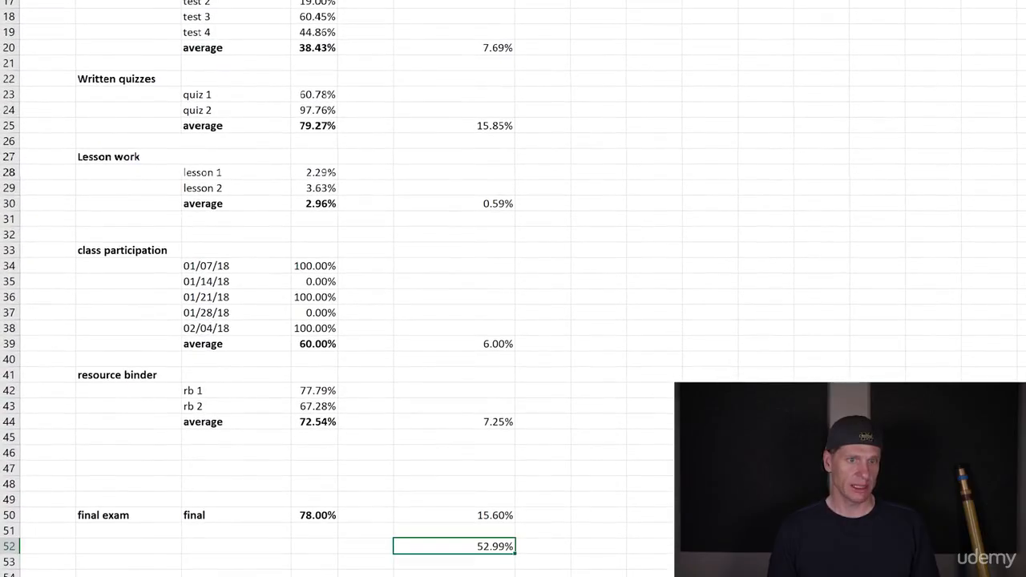
double_click(338, 1)
double_click(338, 1)
double_click(338, 1)
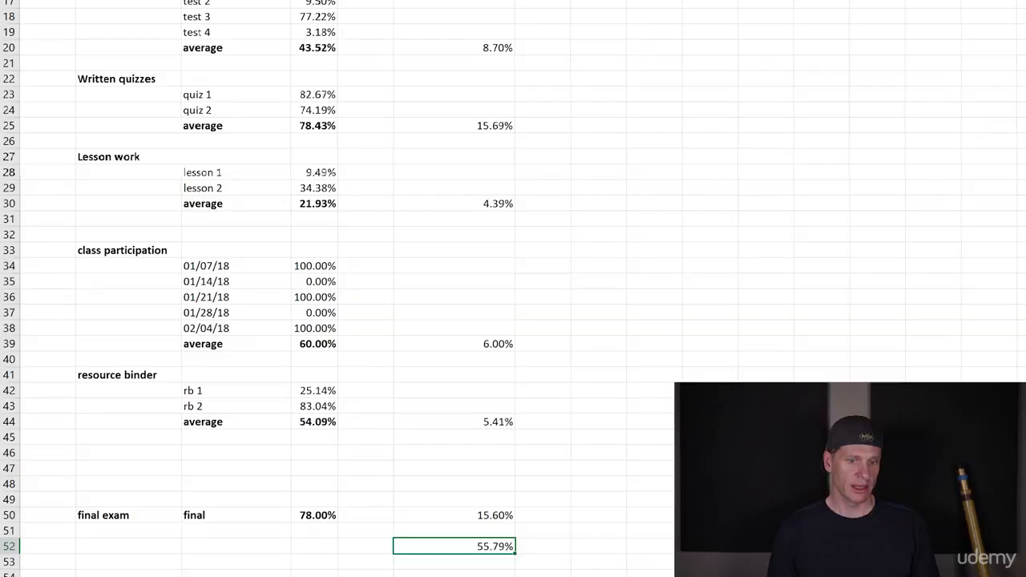
double_click(338, 1)
double_click(337, 1)
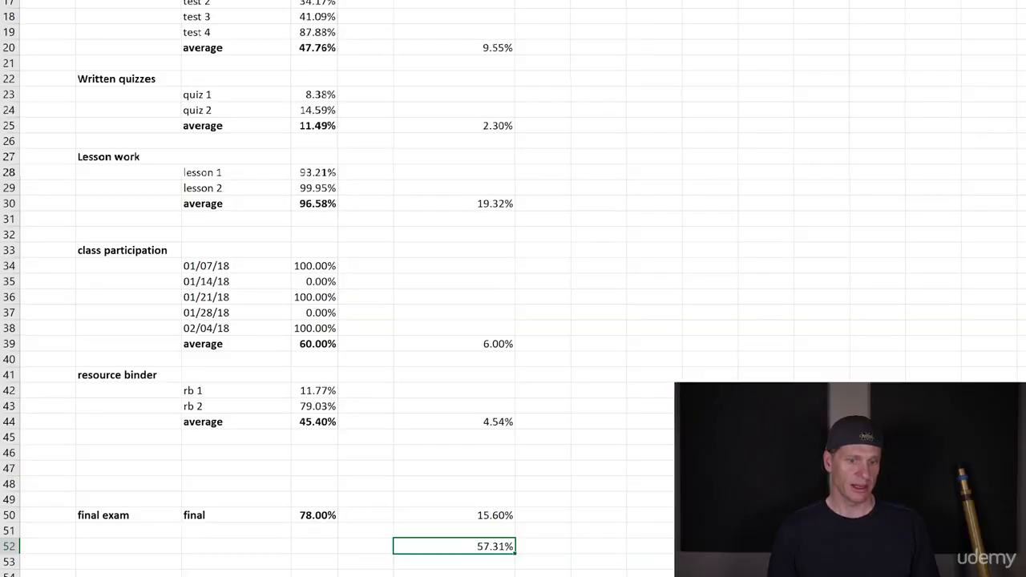
double_click(338, 1)
double_click(338, 1)
double_click(338, 1)
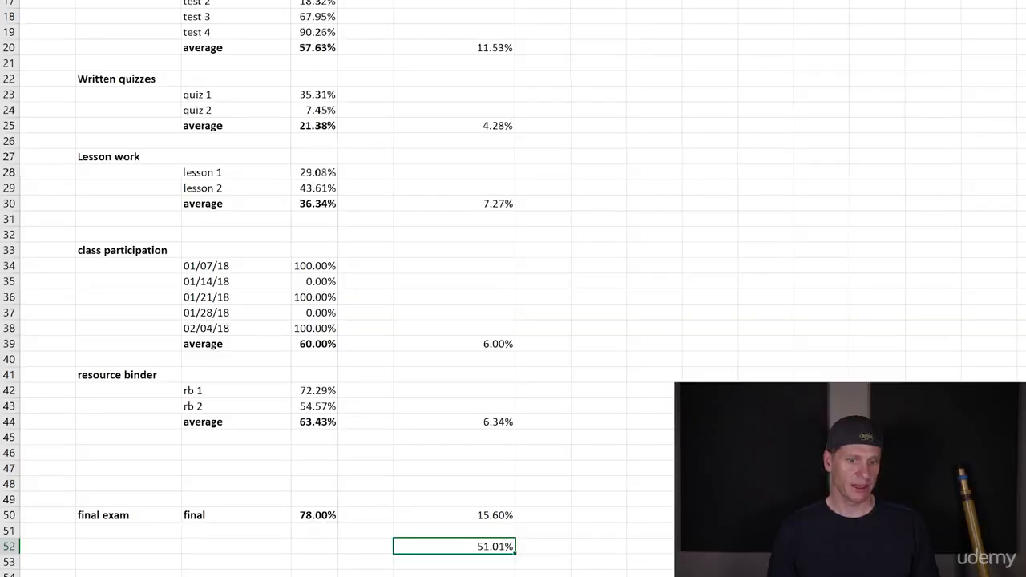
double_click(338, 1)
double_click(338, 1)
double_click(337, 1)
double_click(337, 1)
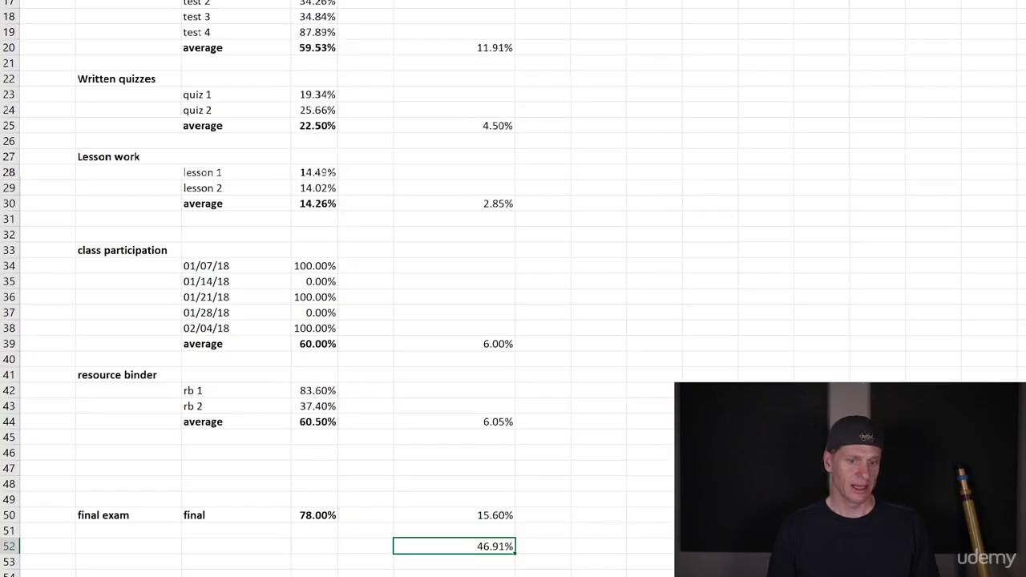
double_click(338, 1)
double_click(338, 0)
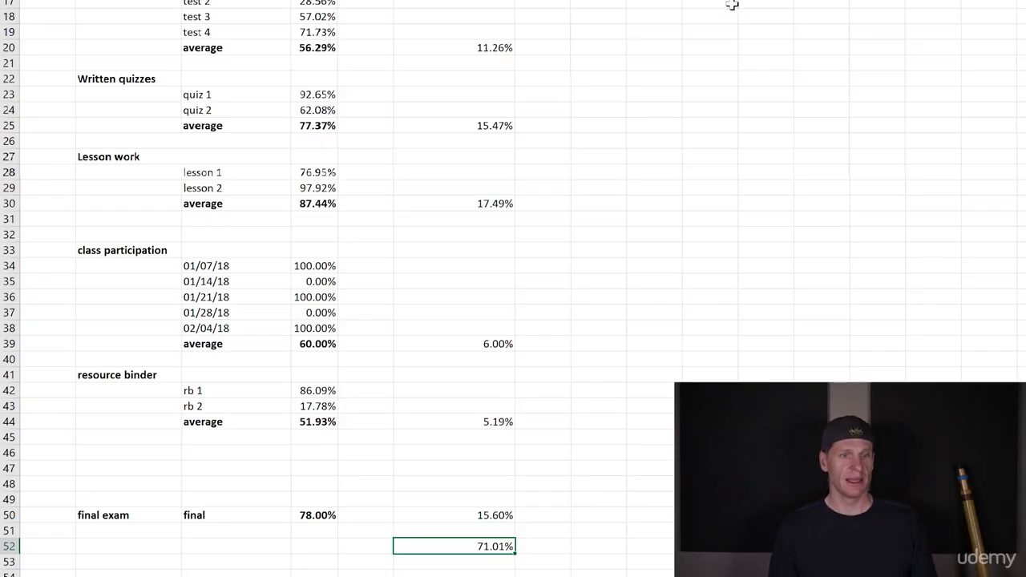
- Replace the formulas in column D with fixed values by copying the column and pasting it over itself as Values
click(319, 8)
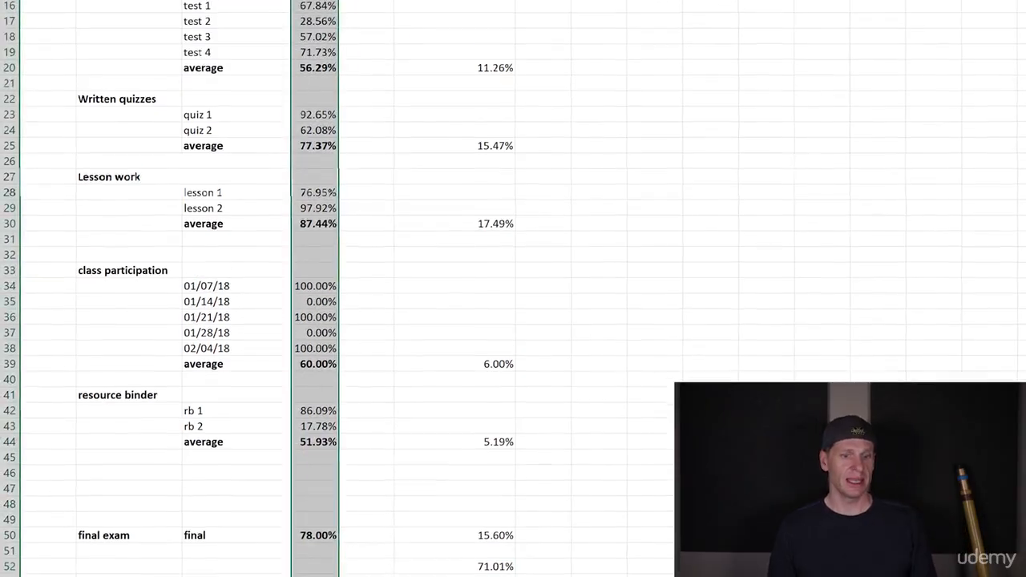
key(ctrl+c)
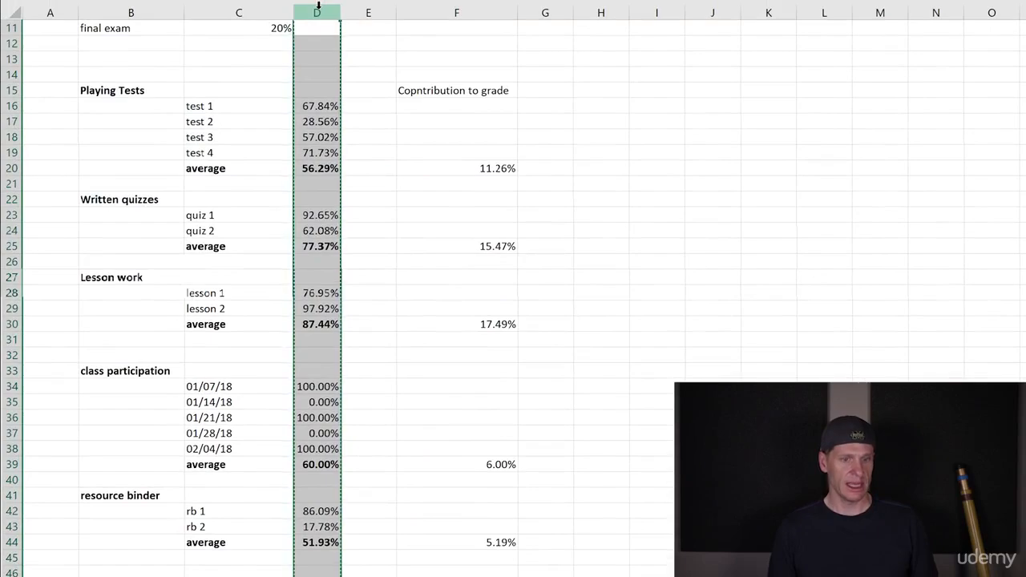
right_click(309, 64)
click(363, 151)
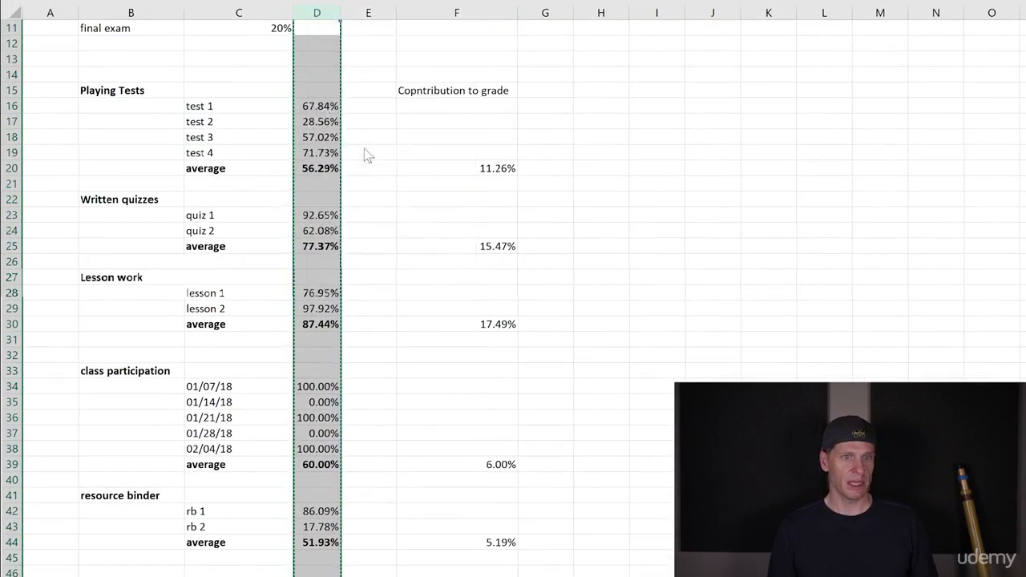
click(251, 74)
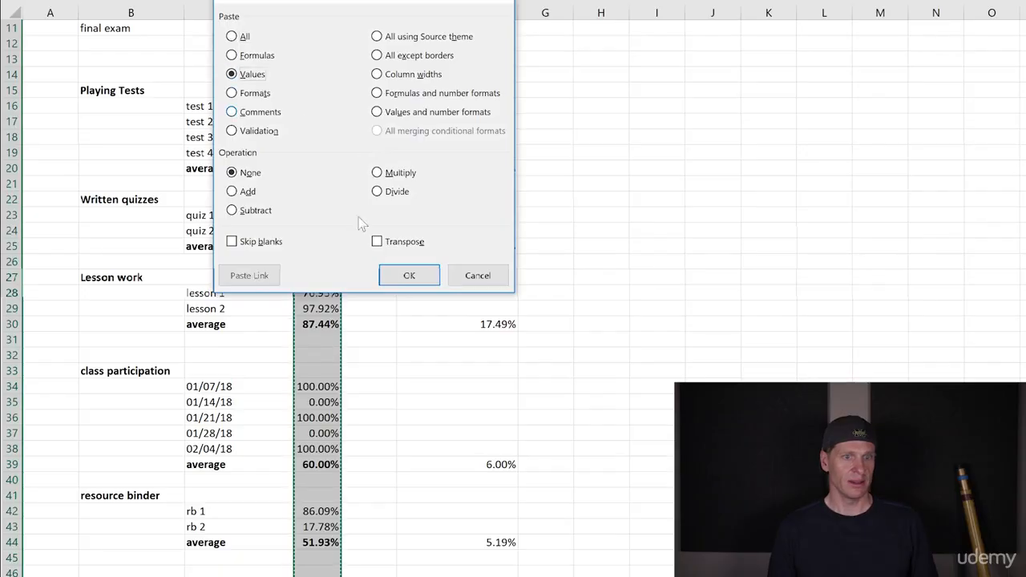
click(409, 275)
click(658, 314)
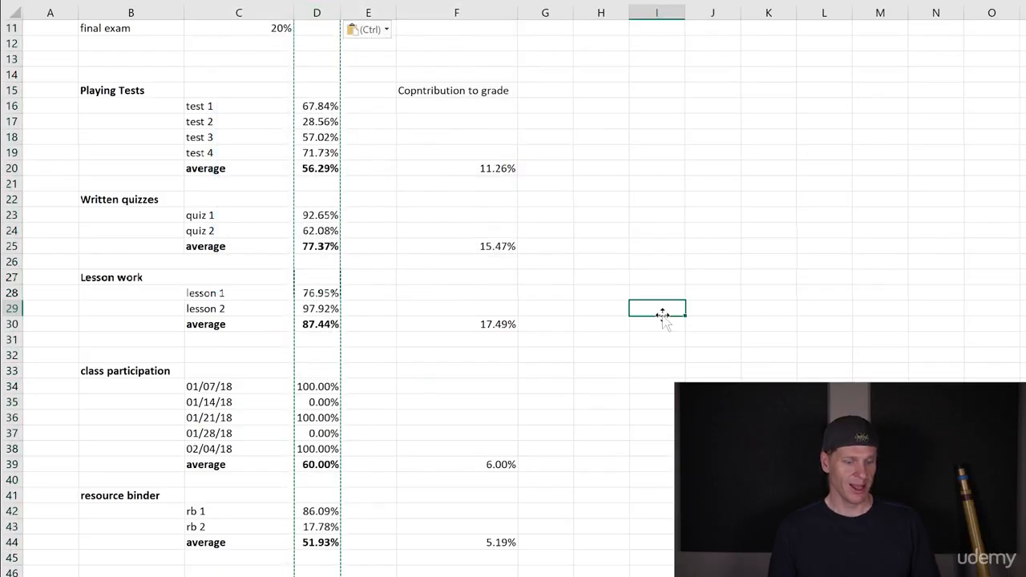
key(Escape)
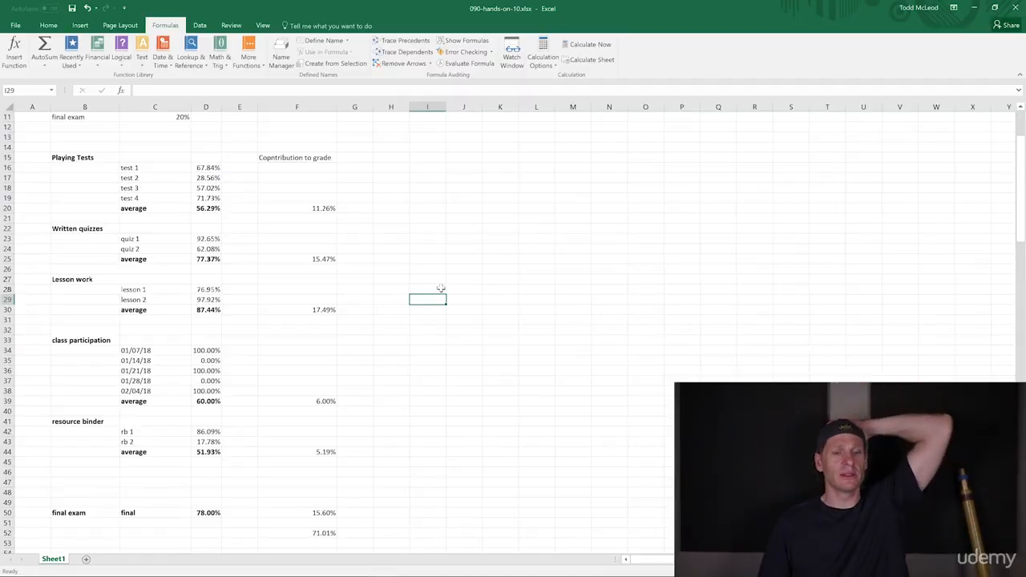
- Delete the four empty rows 1 to 4 above the category weights
scroll(478, 286, up, 3)
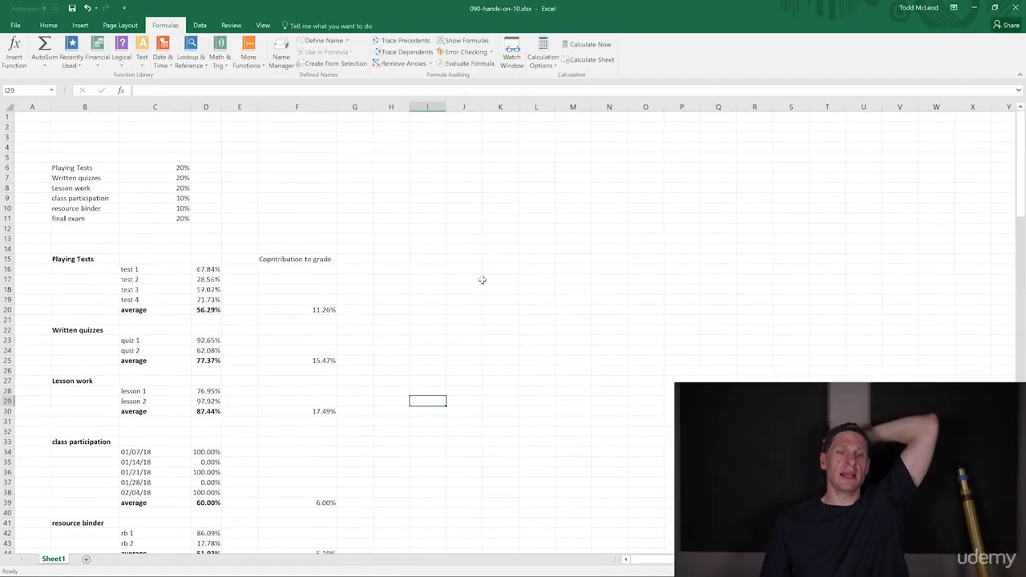
drag(7, 148, 6, 117)
right_click(81, 140)
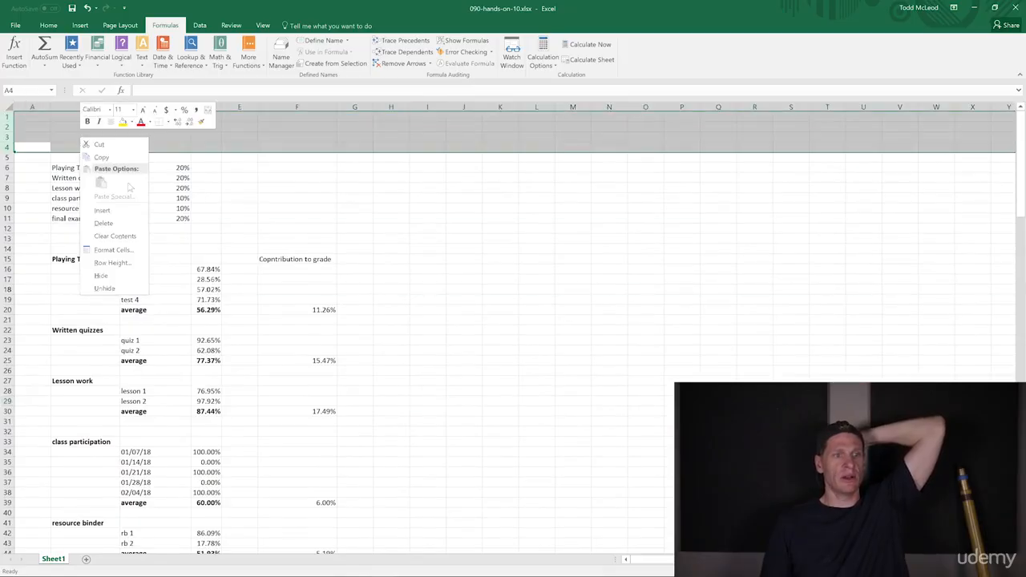
click(138, 225)
click(179, 237)
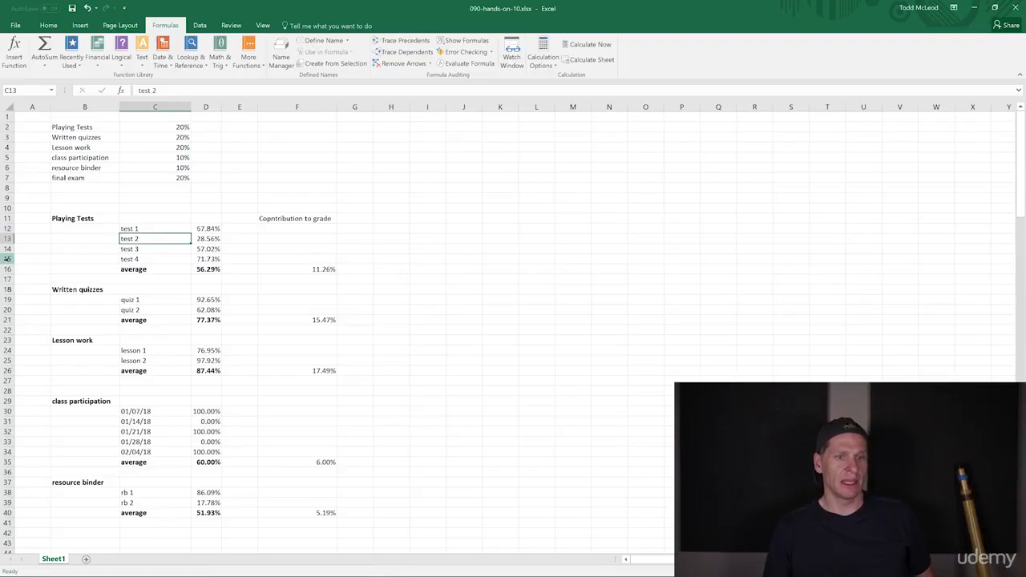
- Insert a blank row above test 4 in the Playing Tests section
click(6, 259)
right_click(8, 259)
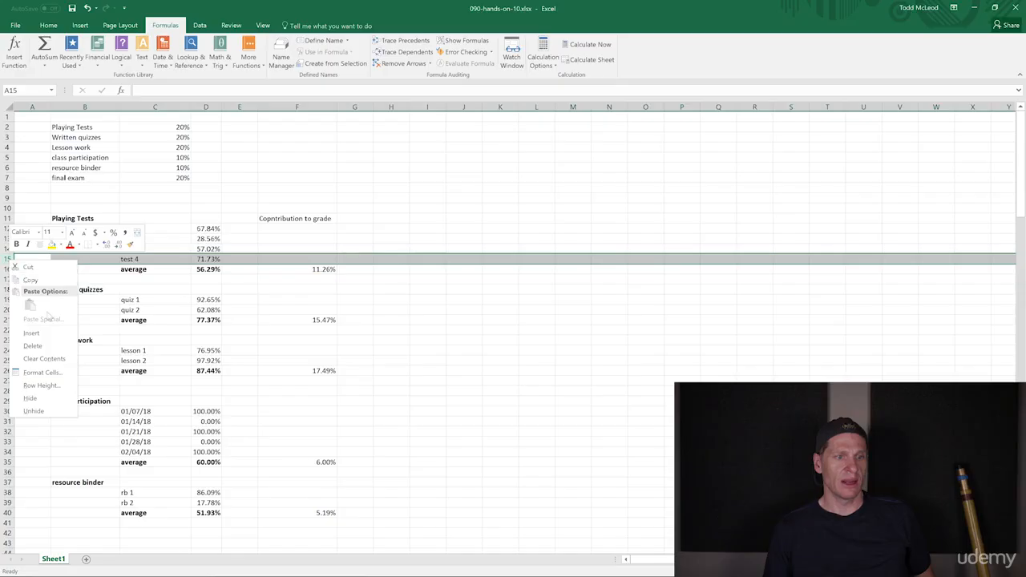
click(32, 333)
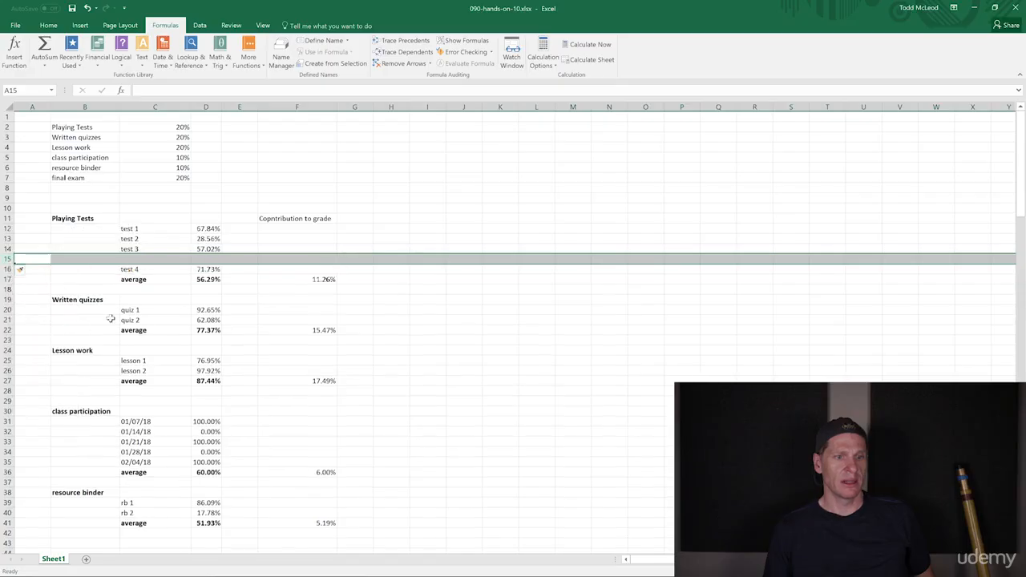
- Move test 4 and its score up into row 15 and add test 5 with a score of 85% in row 16
click(145, 271)
drag(151, 264, 151, 255)
click(209, 269)
drag(217, 269, 191, 271)
click(207, 270)
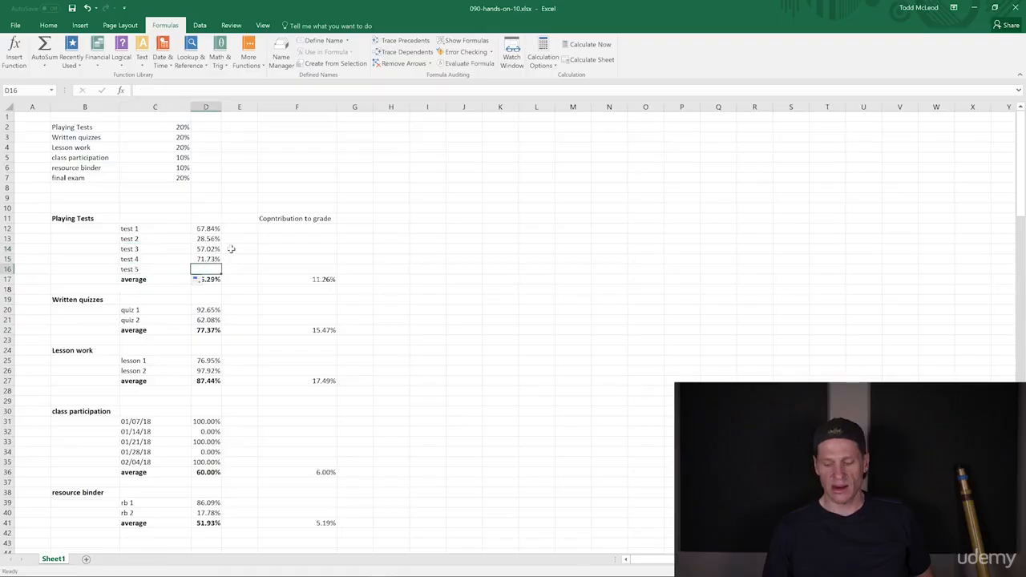
text(85)
key(Return)
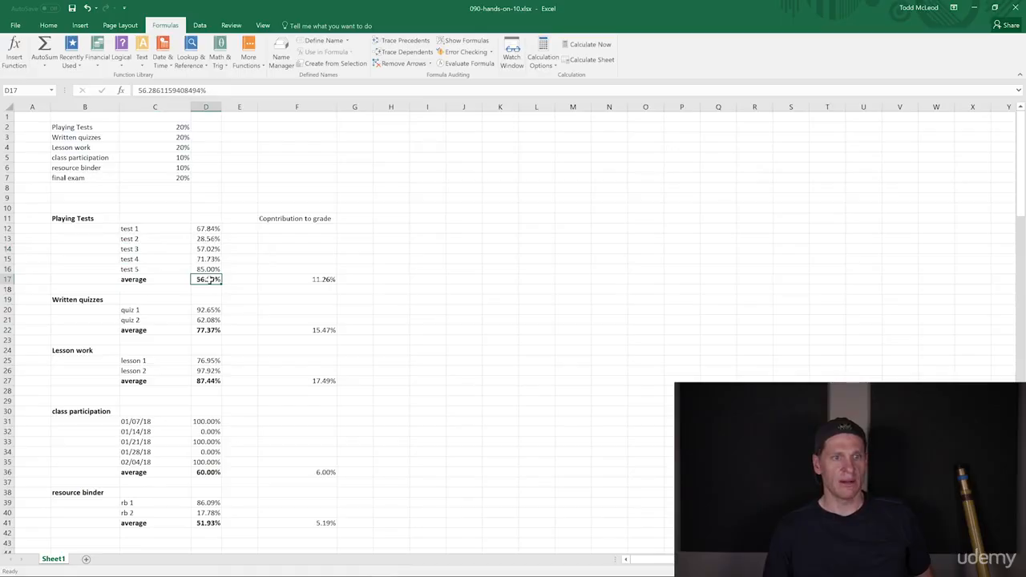
- Enter AVERAGE formulas for the Playing Tests in D17, covering D12:D16, and for the two Written quizzes scores in D22
click(45, 63)
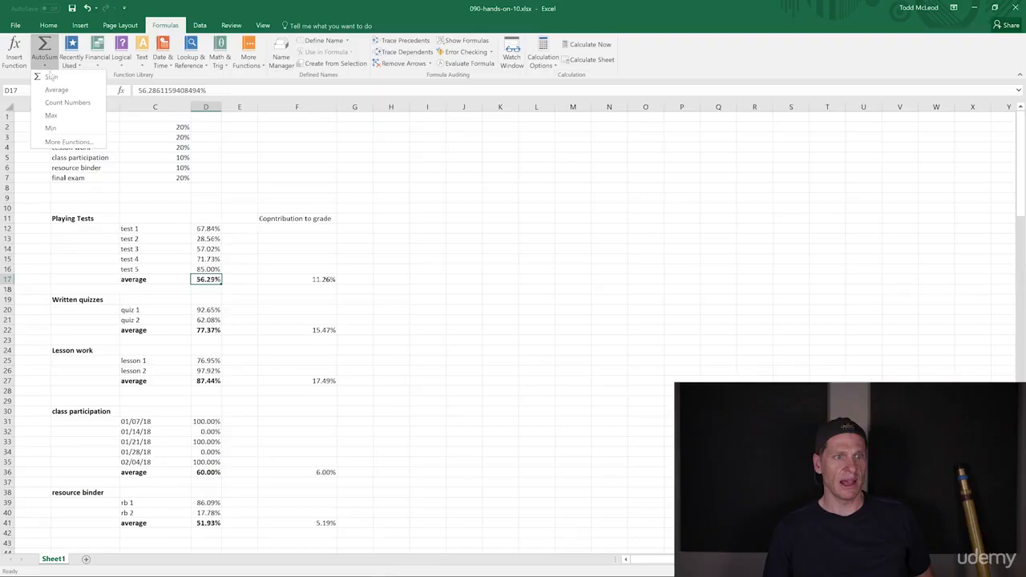
click(56, 89)
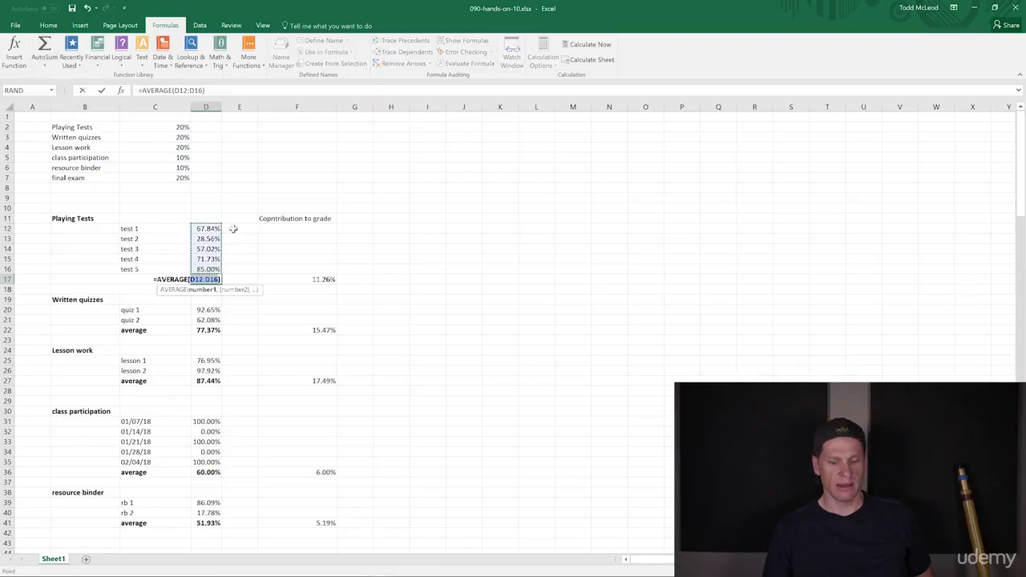
key(Return)
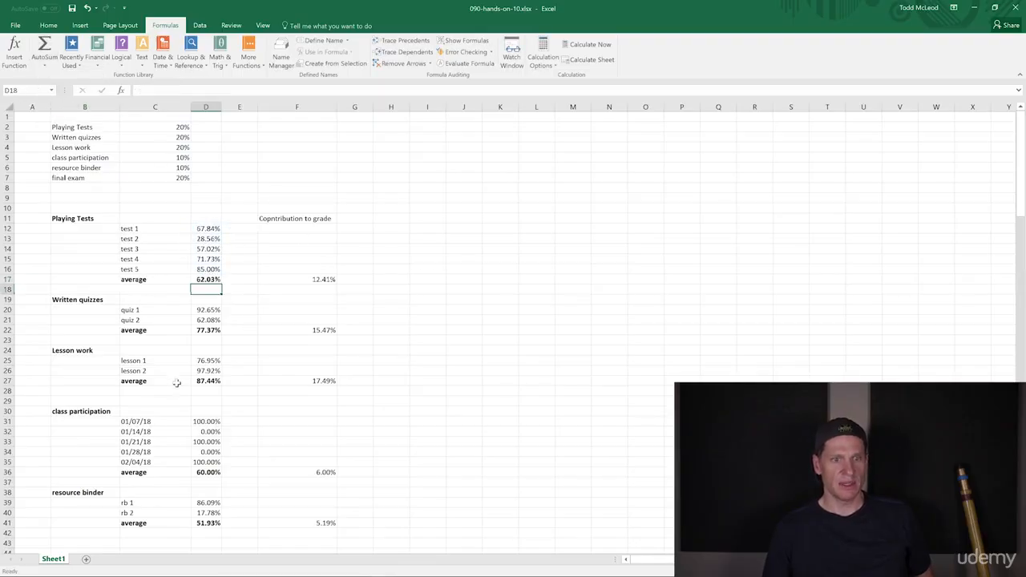
click(205, 332)
click(45, 63)
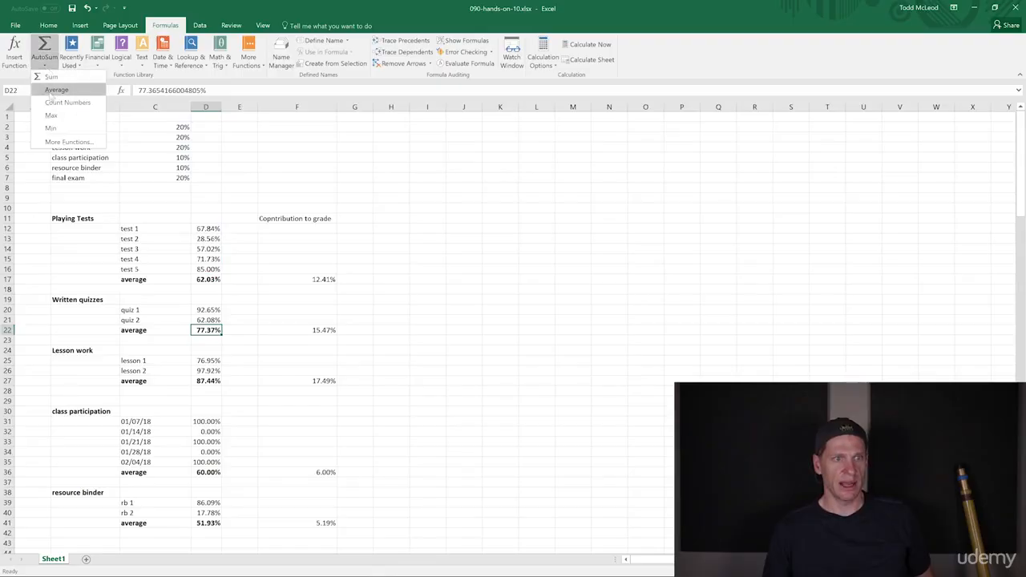
click(50, 94)
key(Return)
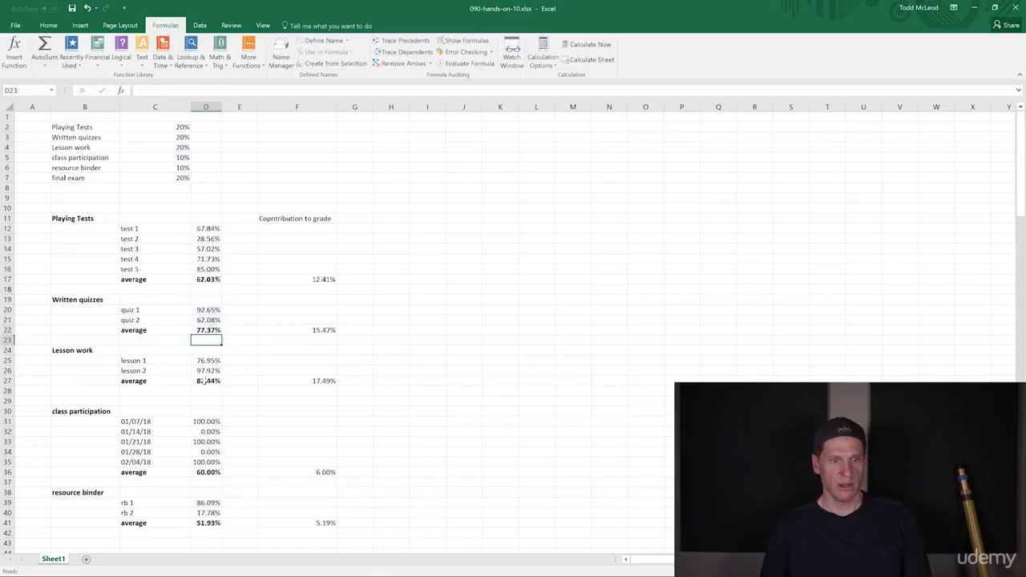
- Enter AVERAGE formulas for the two Lesson work scores in D27 and for class participation in D36, covering D31:D35
click(205, 382)
click(45, 64)
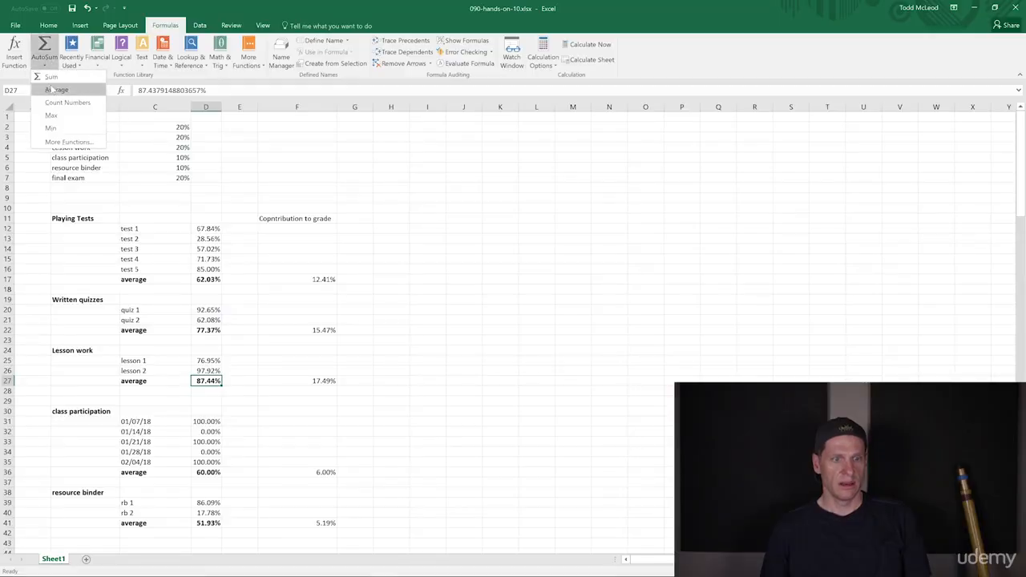
click(49, 91)
key(Return)
key(Down)
click(207, 472)
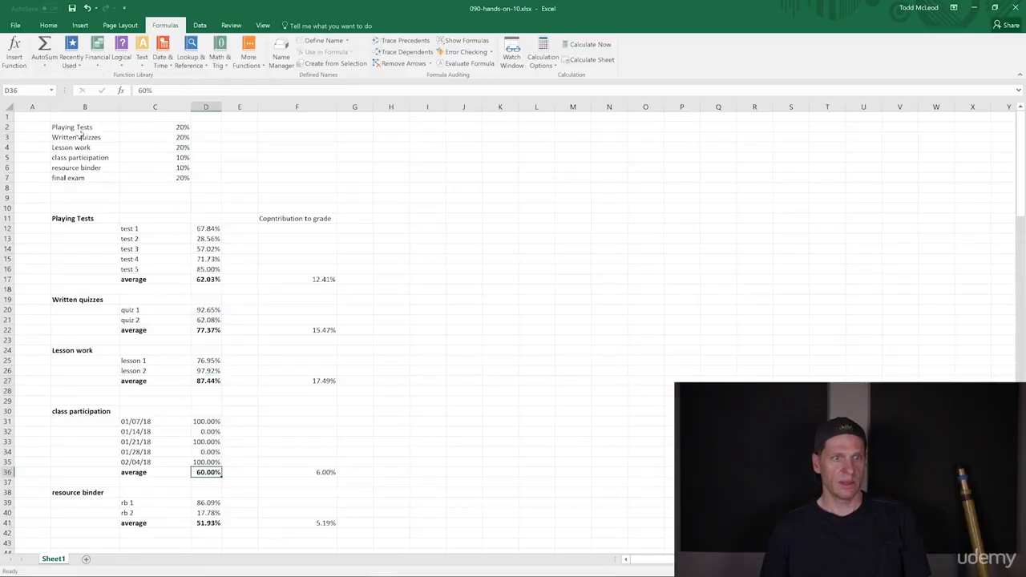
click(45, 64)
click(50, 91)
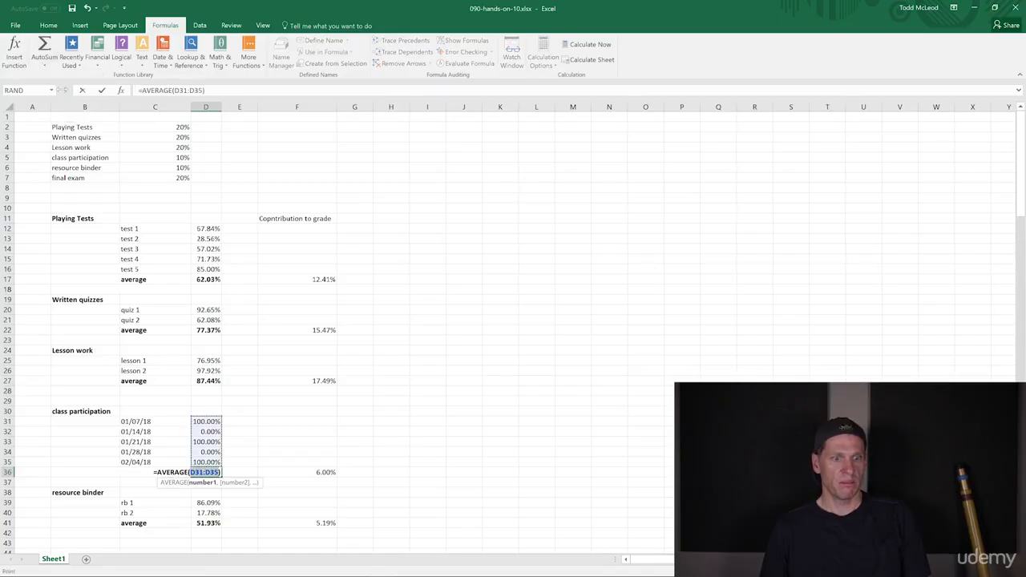
key(Return)
- Enter an AVERAGE formula in D41 for the resource binder scores in D39:D40
key(Down)
key(Down)
key(Down)
key(Down)
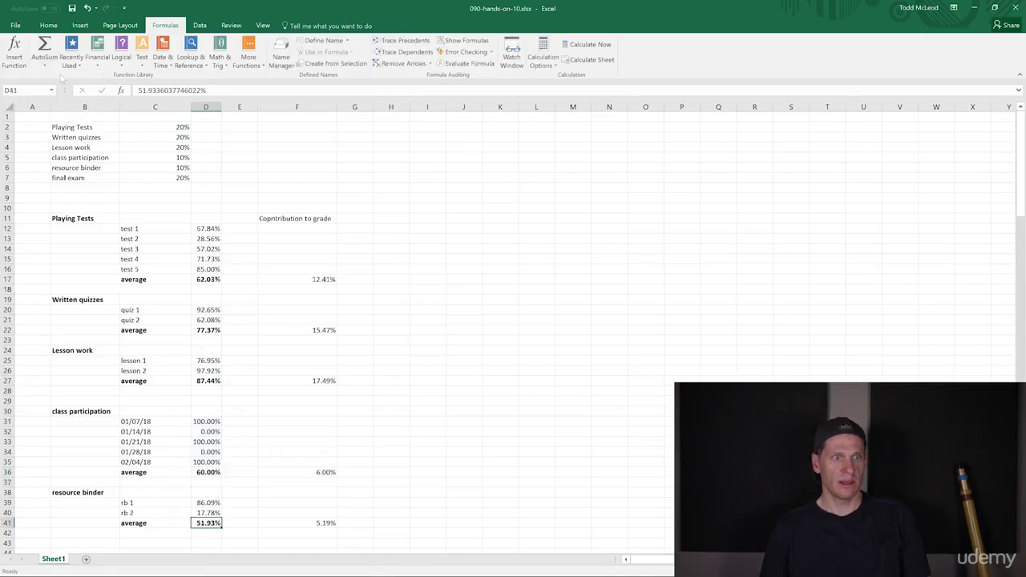
click(45, 64)
click(50, 90)
key(Return)
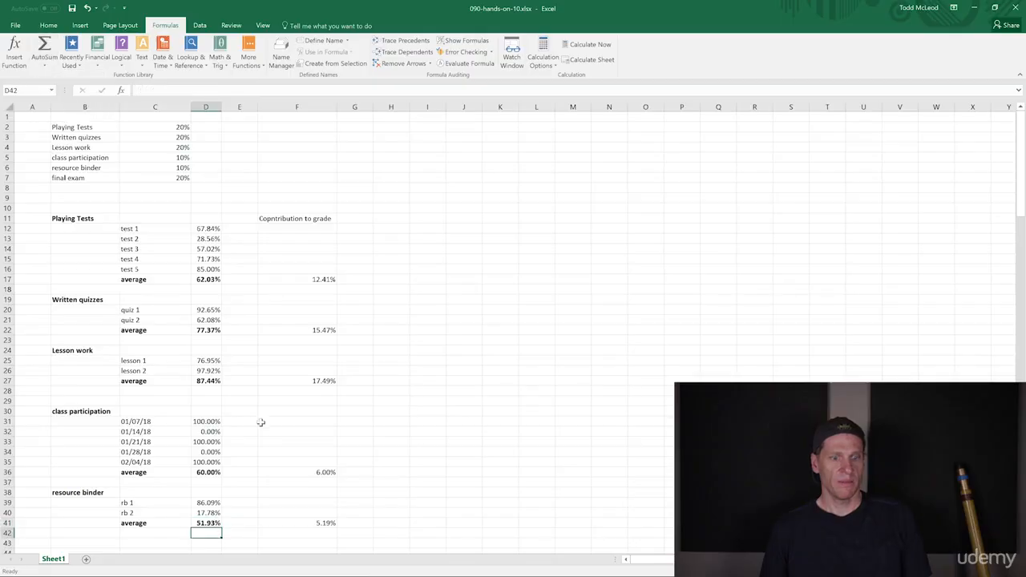
- Insert a blank row above the resource binder average in row 41
click(259, 482)
click(331, 523)
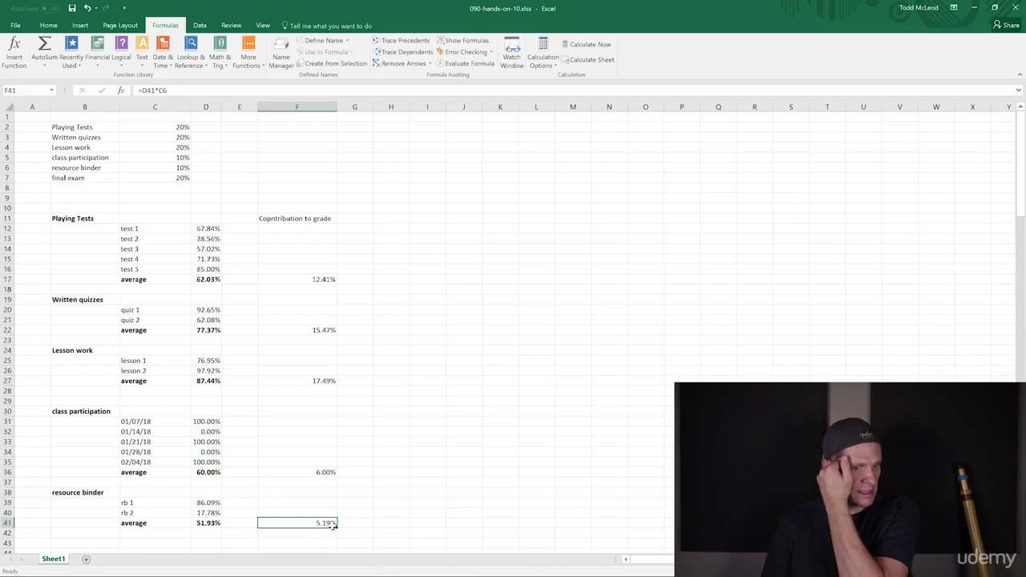
scroll(333, 525, down, 2)
click(213, 520)
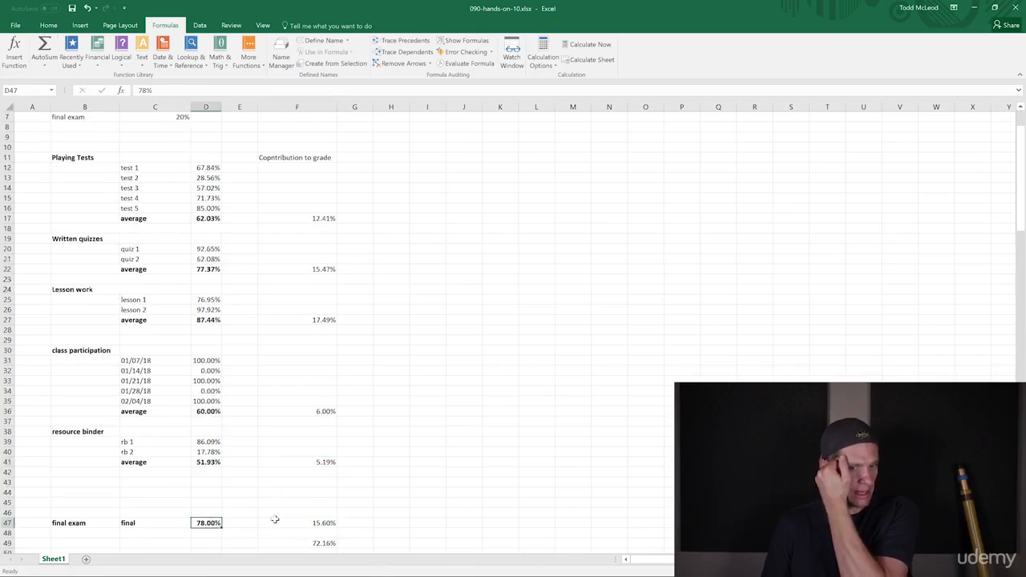
click(320, 464)
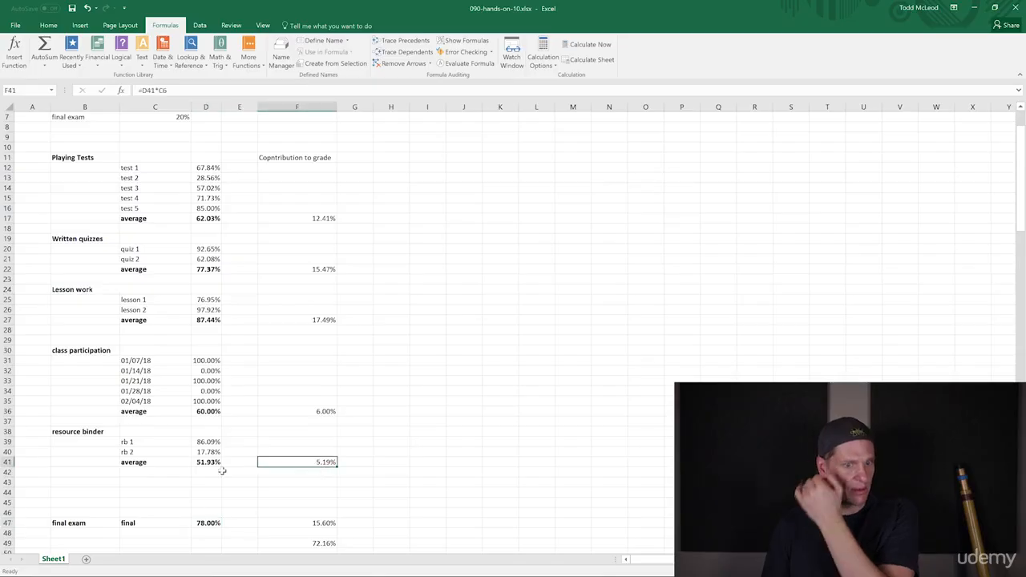
right_click(6, 463)
click(38, 382)
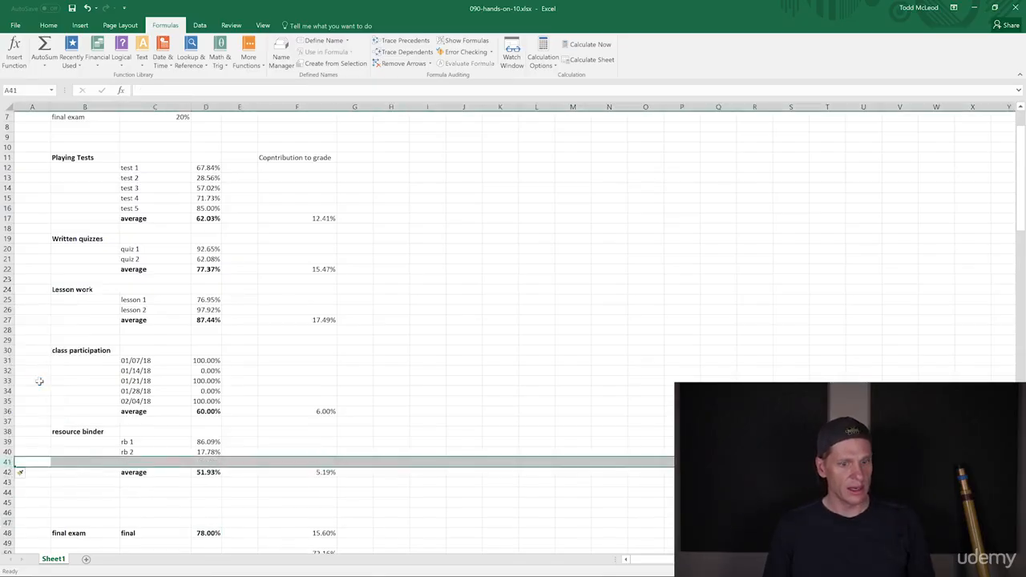
- Add rb 3 in row 41 by extending the label series and enter its score of 84%
drag(160, 441, 194, 468)
click(206, 462)
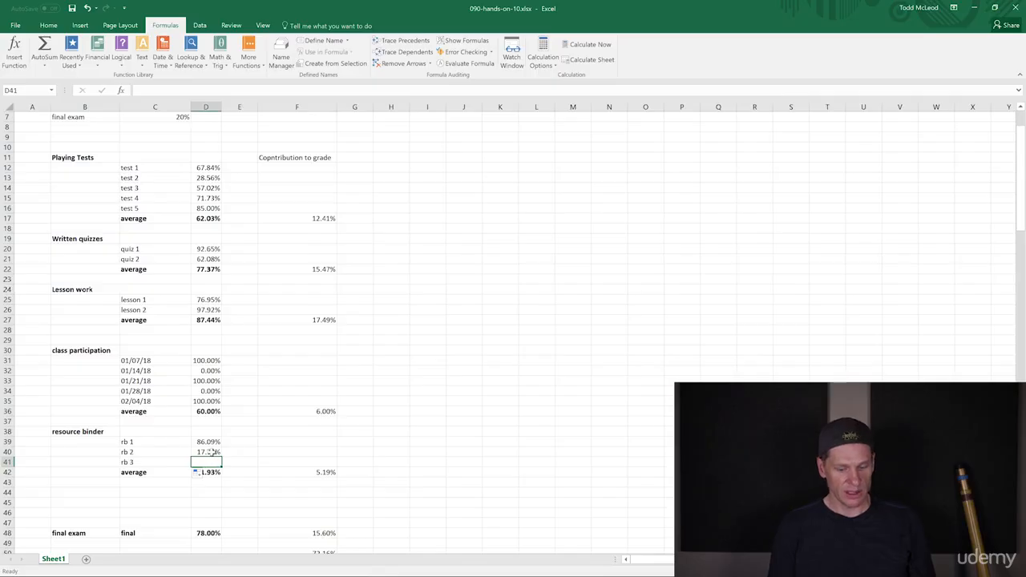
text(84%)
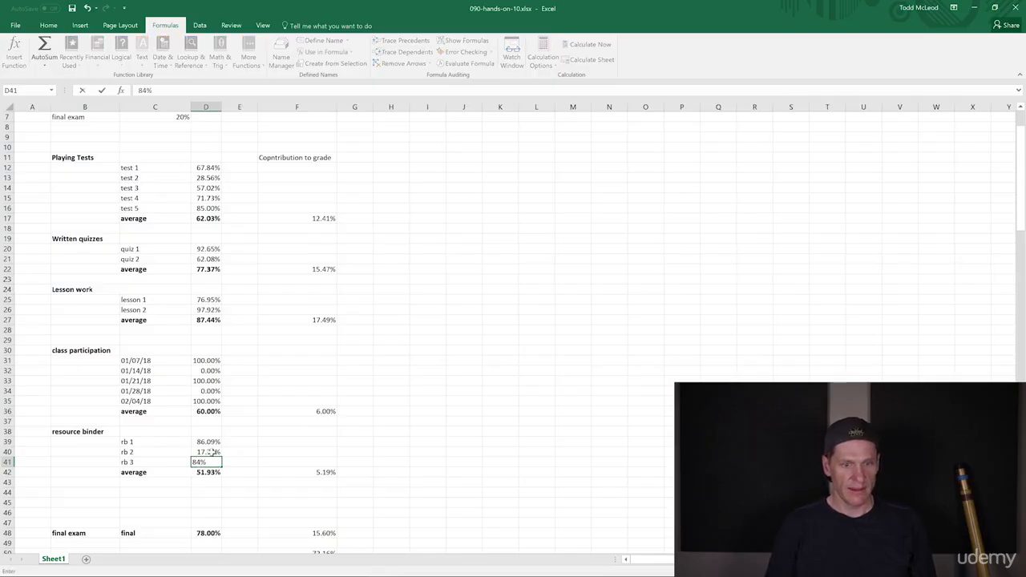
key(Return)
- Try to edit the resource binder average in D42 so its range covers D39:D41
double_click(194, 472)
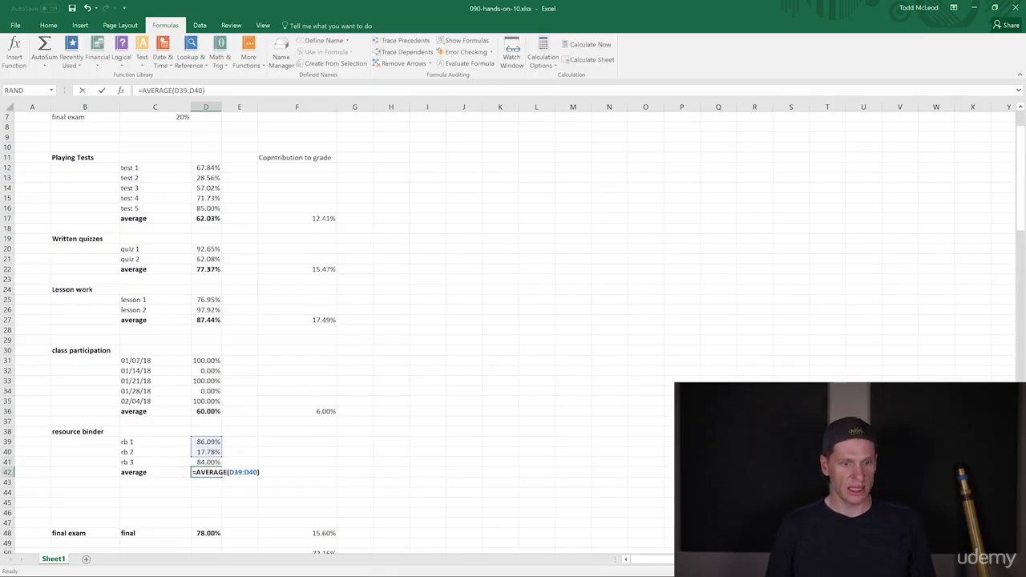
drag(210, 442, 208, 463)
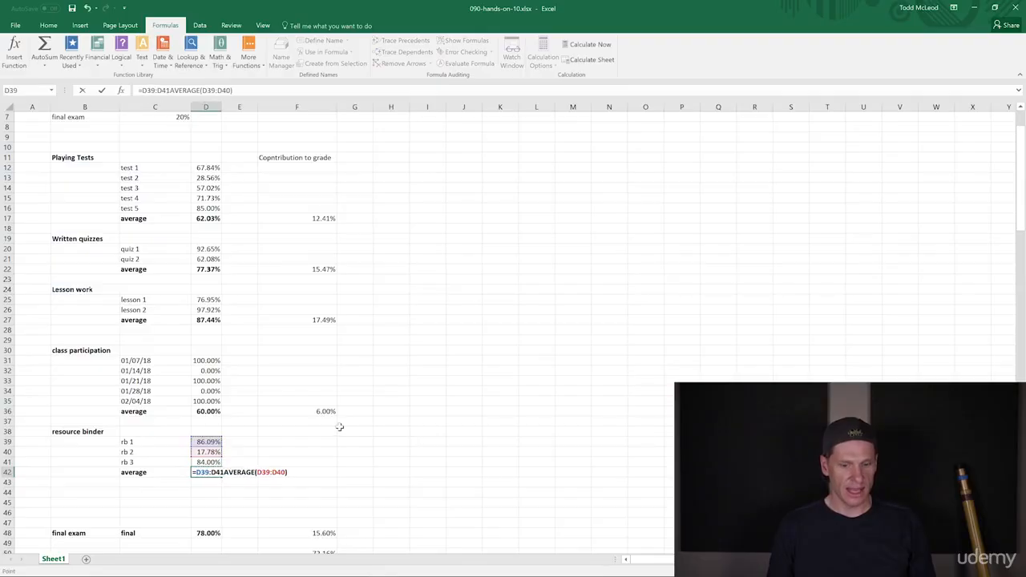
key(Return)
key(Up)
key(Right)
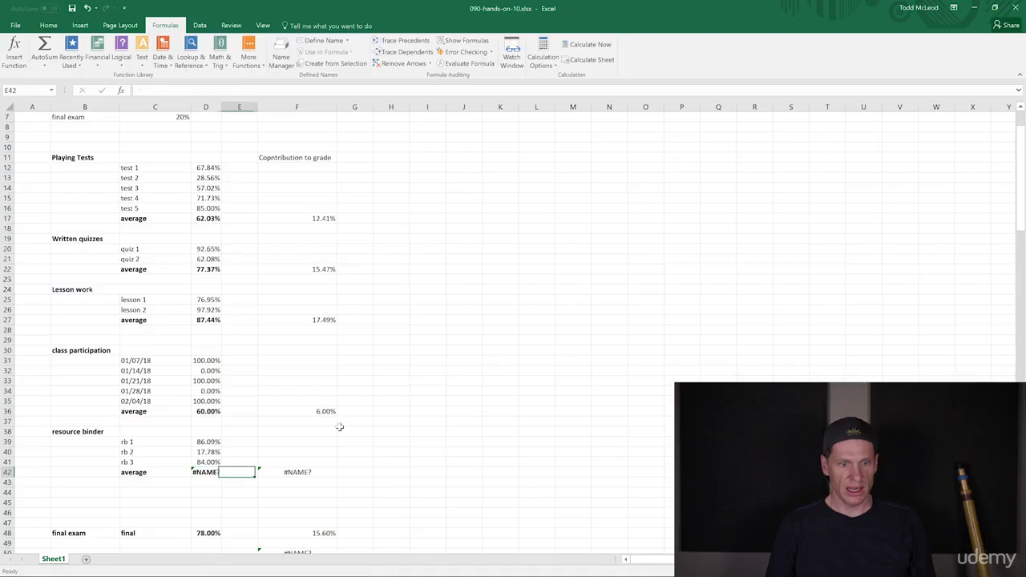
key(Up)
key(Left)
key(Down)
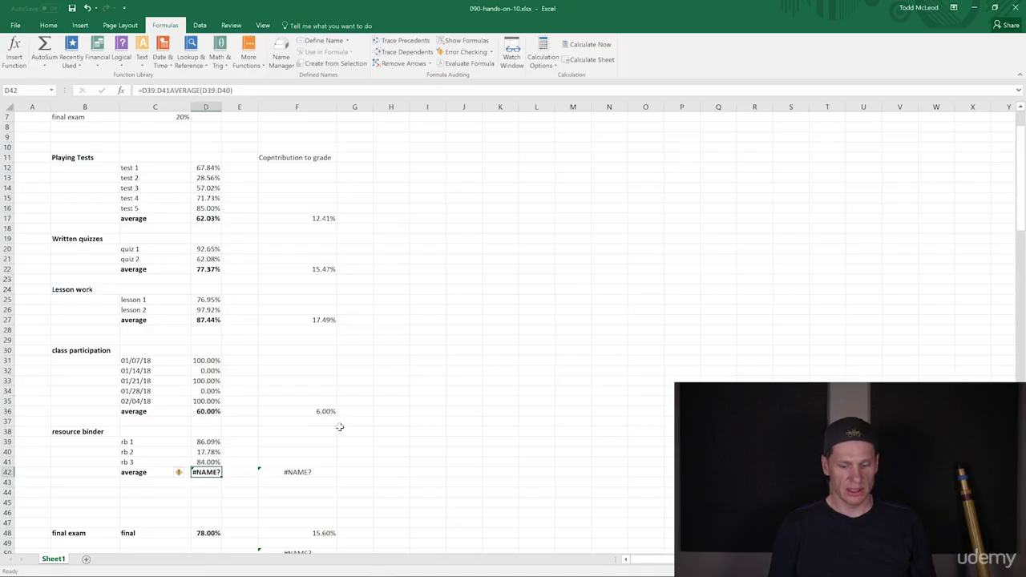
- Replace the resource binder average in D42 with a new AVERAGE formula over D39:D41
click(45, 65)
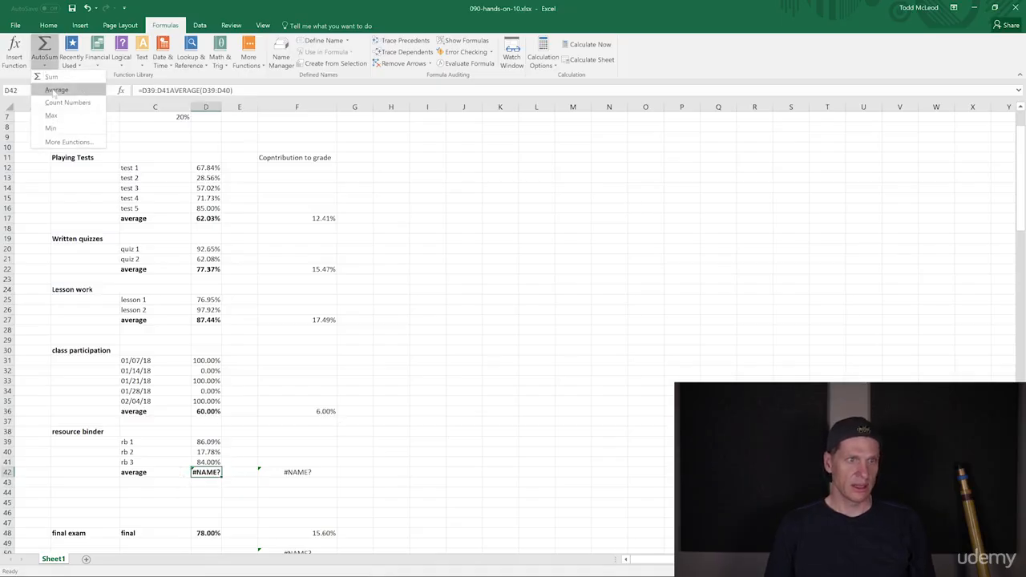
click(72, 106)
key(Return)
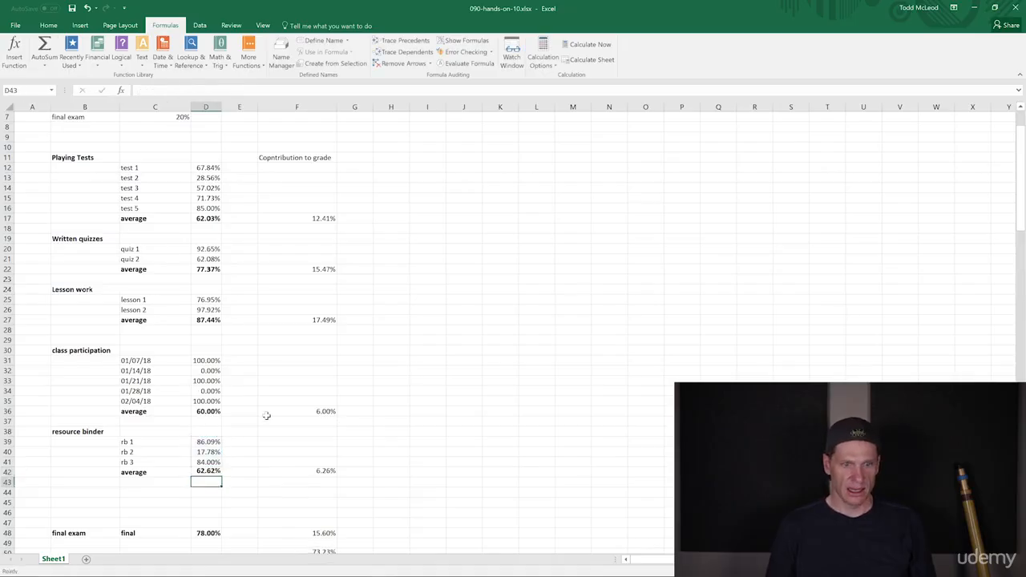
key(Up)
key(Right)
key(Left)
key(Left)
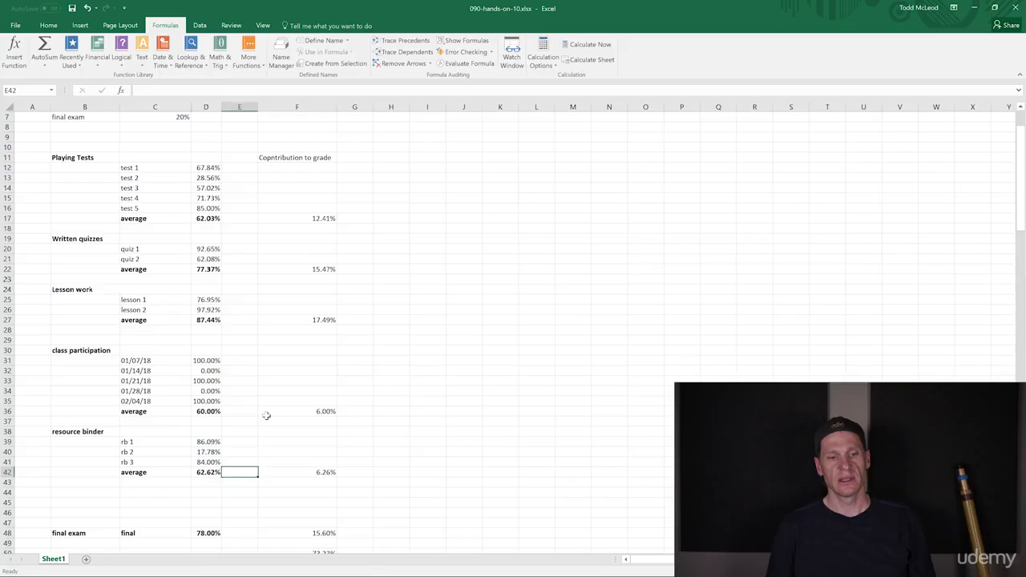
key(Left)
key(Right)
key(Right)
key(Right)
key(Left)
key(Left)
key(Right)
key(Right)
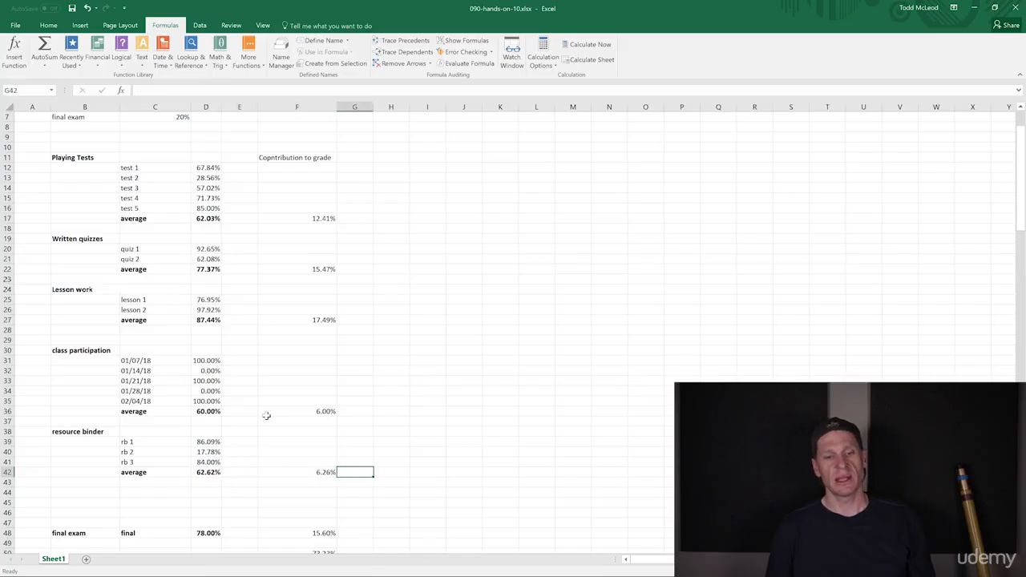
key(Left)
scroll(395, 449, down, 1)
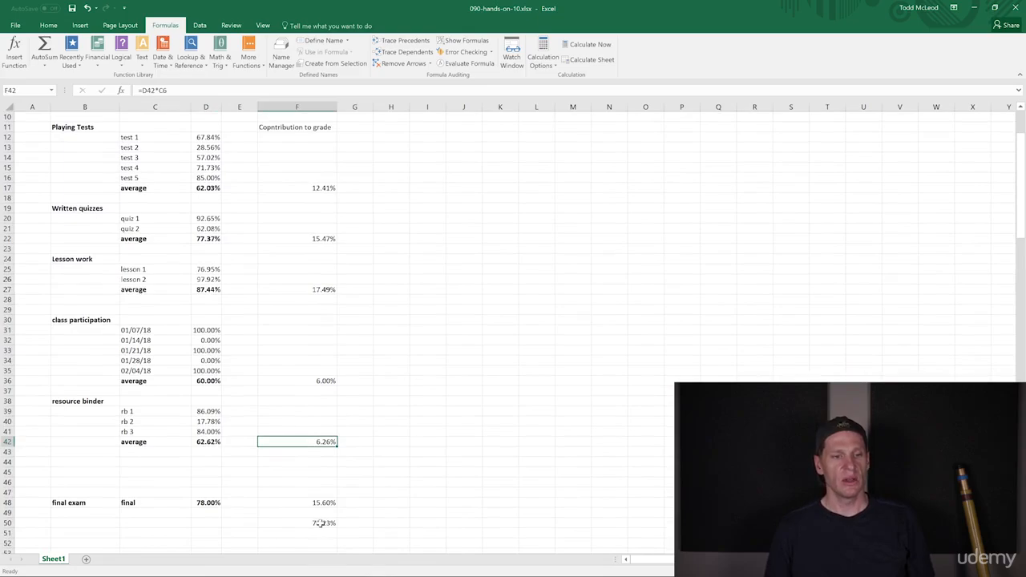
- Insert a blank row above the resource binder average and label it rb 4 in C42
click(7, 442)
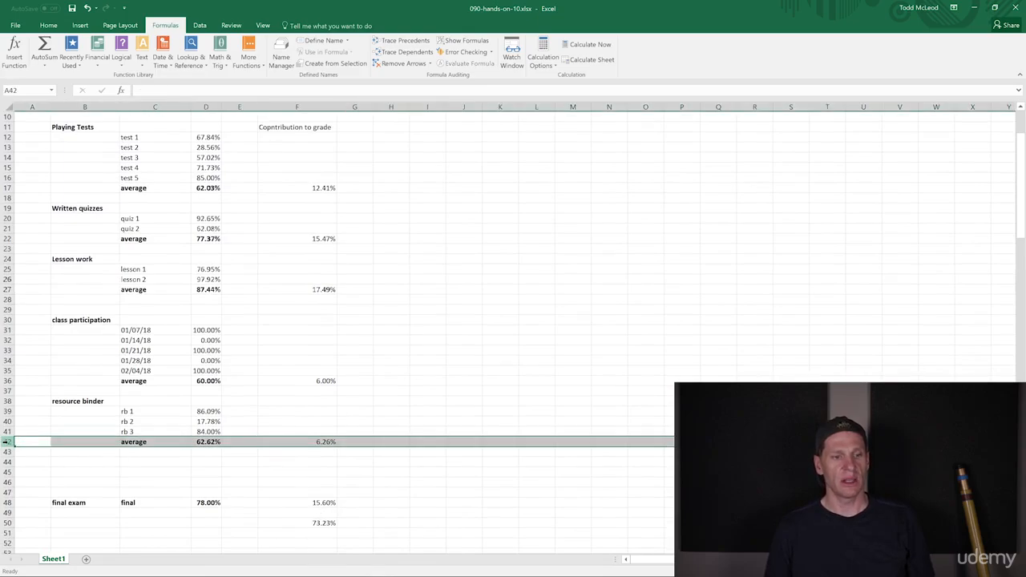
right_click(7, 442)
click(38, 360)
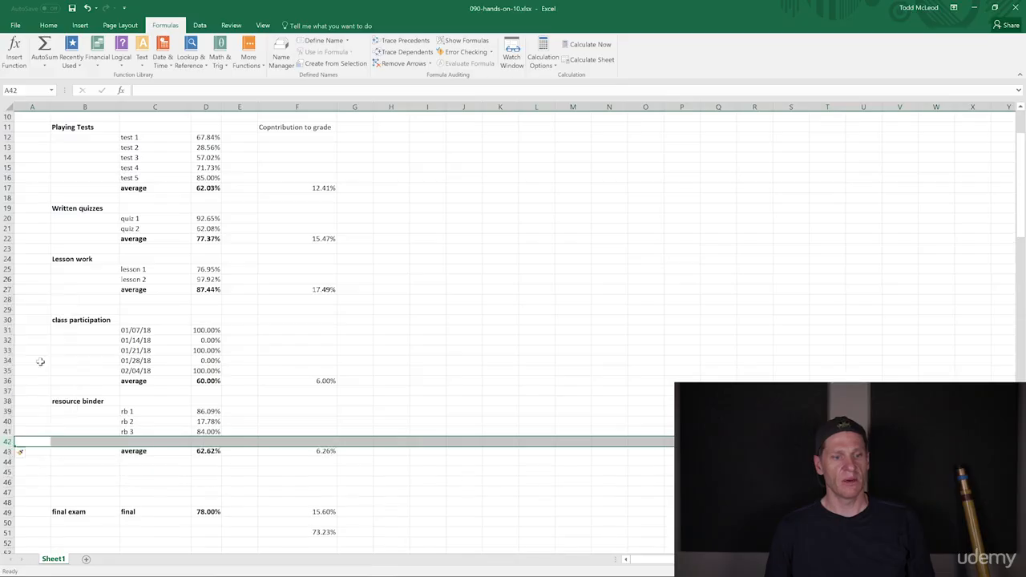
click(144, 442)
text(rb 4)
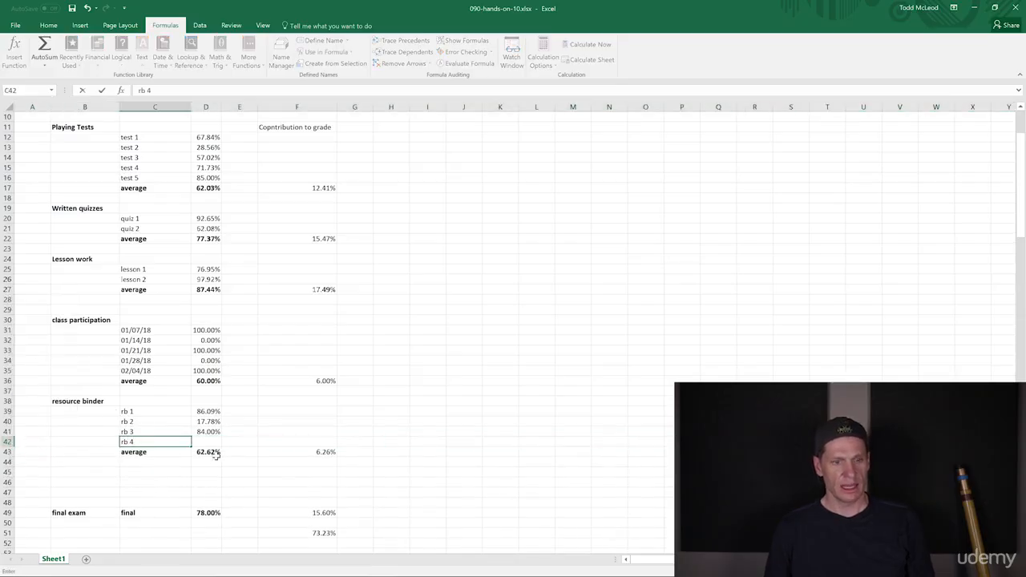
- Extend the resource binder average formula in D43 to the range D39:D42
click(210, 452)
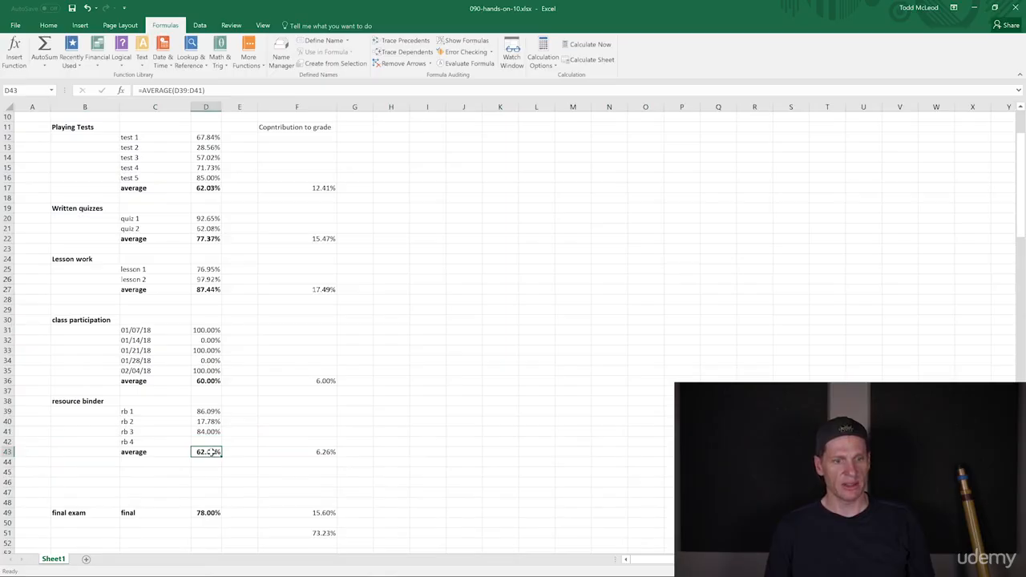
double_click(210, 452)
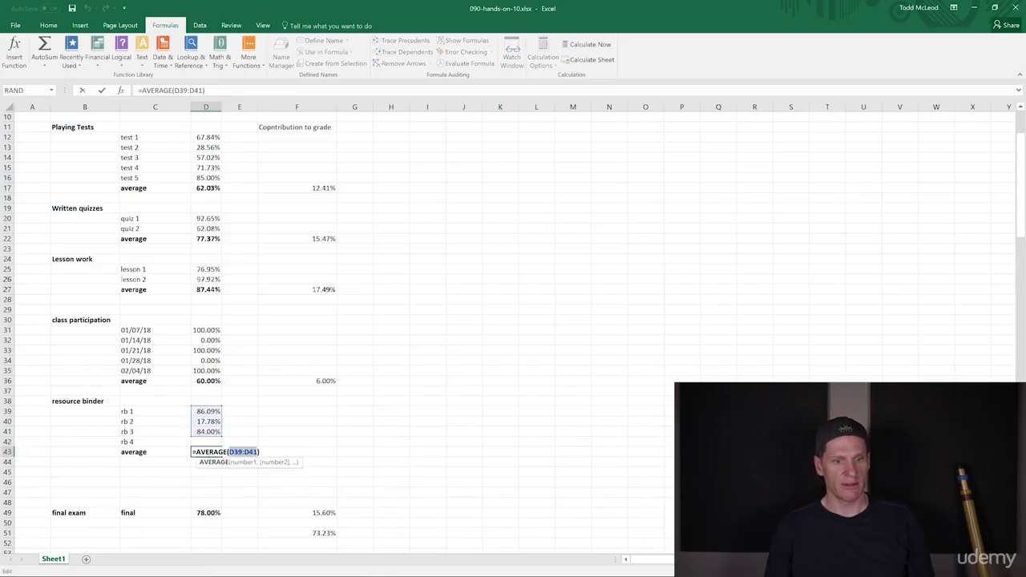
drag(202, 412, 206, 442)
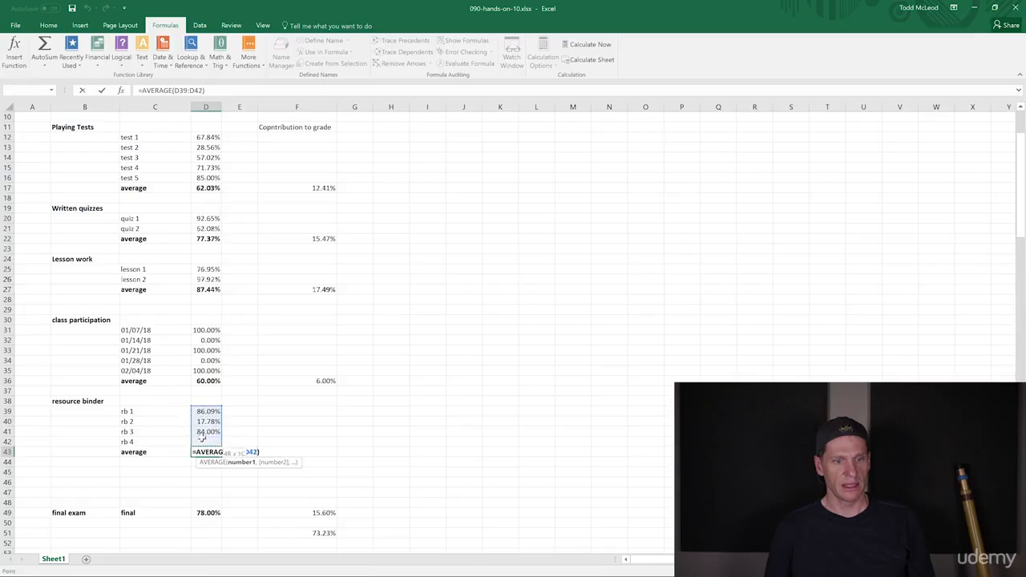
key(Return)
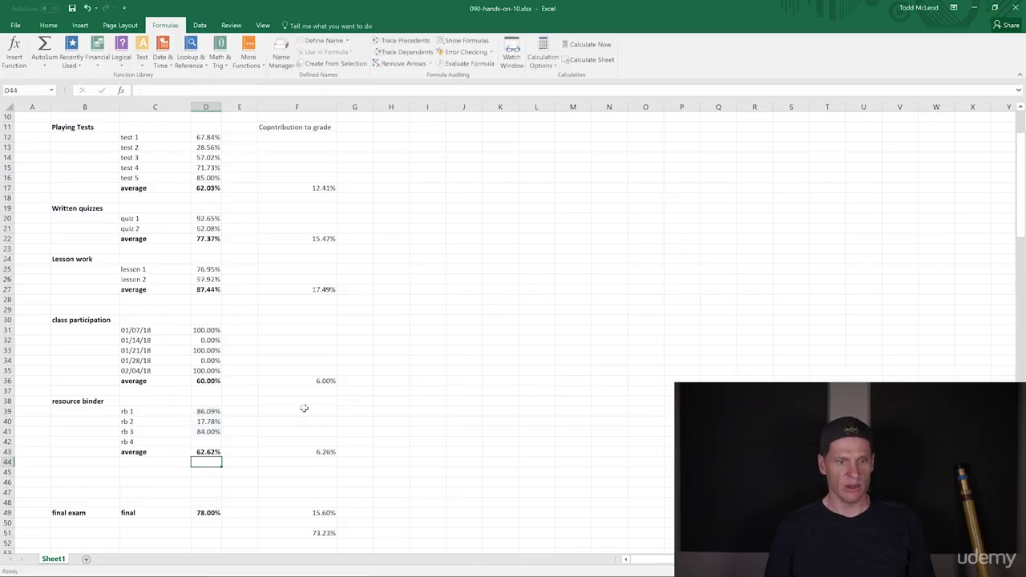
- Enter a score of 90% for rb 4 in D42 and change it to 100%
click(212, 443)
text(90)
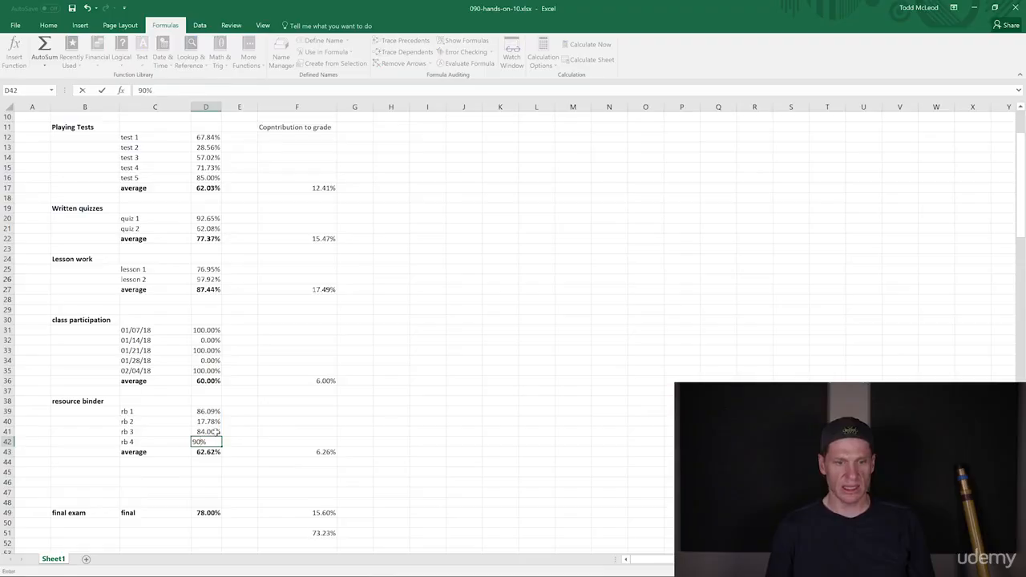
key(Return)
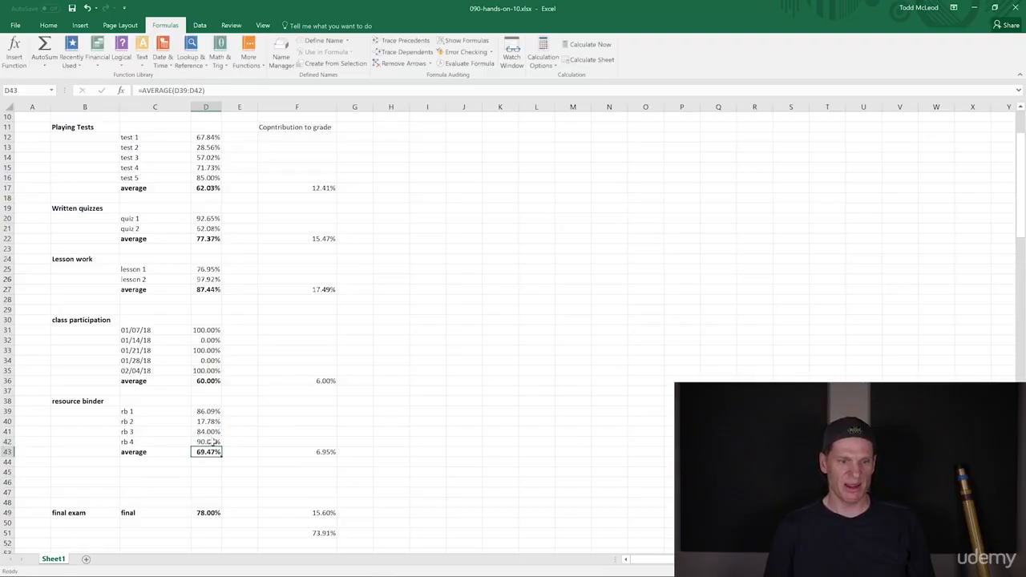
click(211, 442)
text(100)
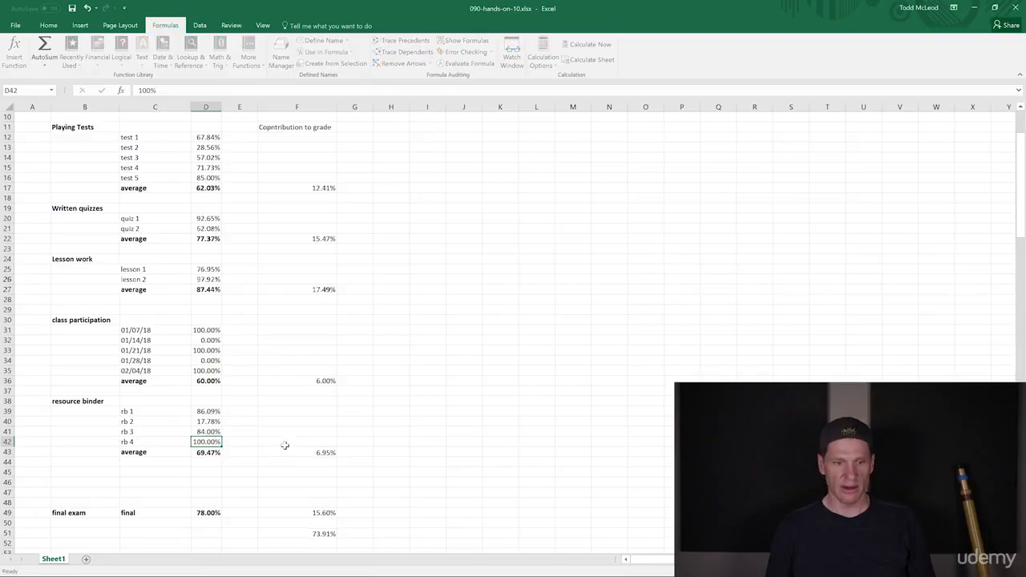
- Change the rb 4 score in D42 to 80%
key(Return)
key(Up)
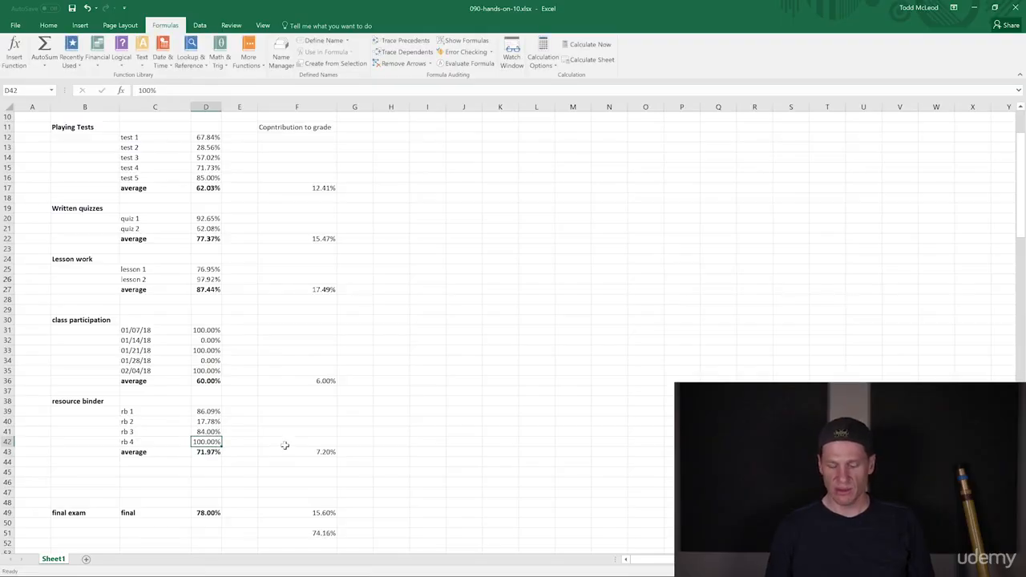
text(80)
key(Return)
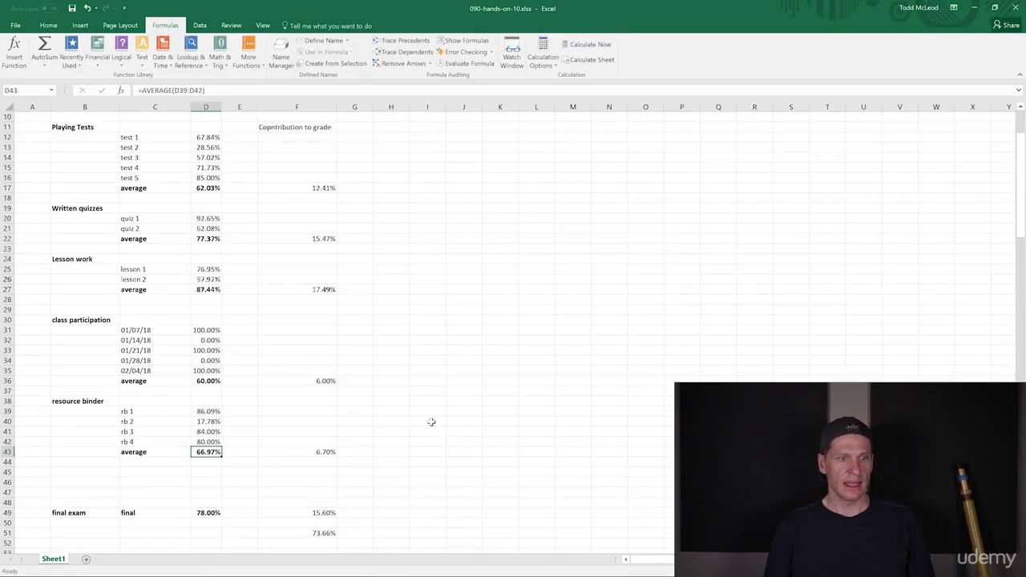
- Insert a blank row above the Lesson work average at row 27
scroll(433, 414, up, 3)
scroll(433, 412, down, 3)
scroll(433, 400, down, 1)
right_click(10, 259)
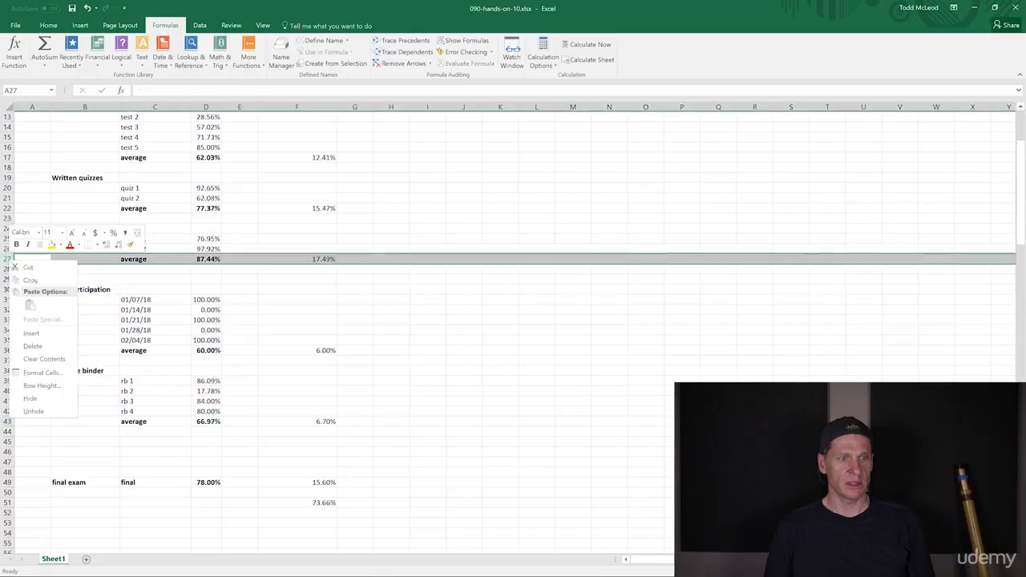
click(31, 333)
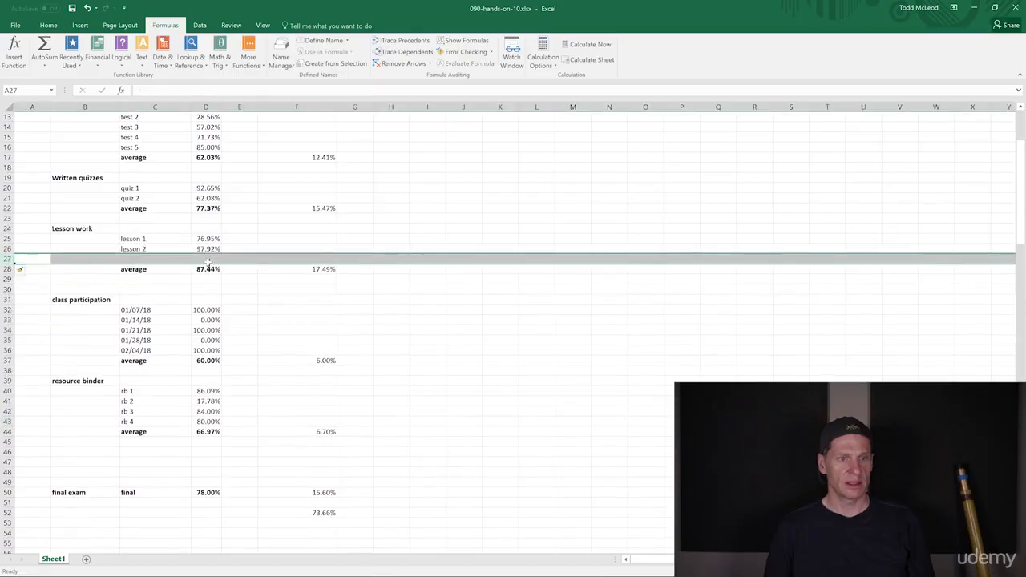
- Extend the Lesson work average formula in D28 to the range D25:D27
double_click(208, 269)
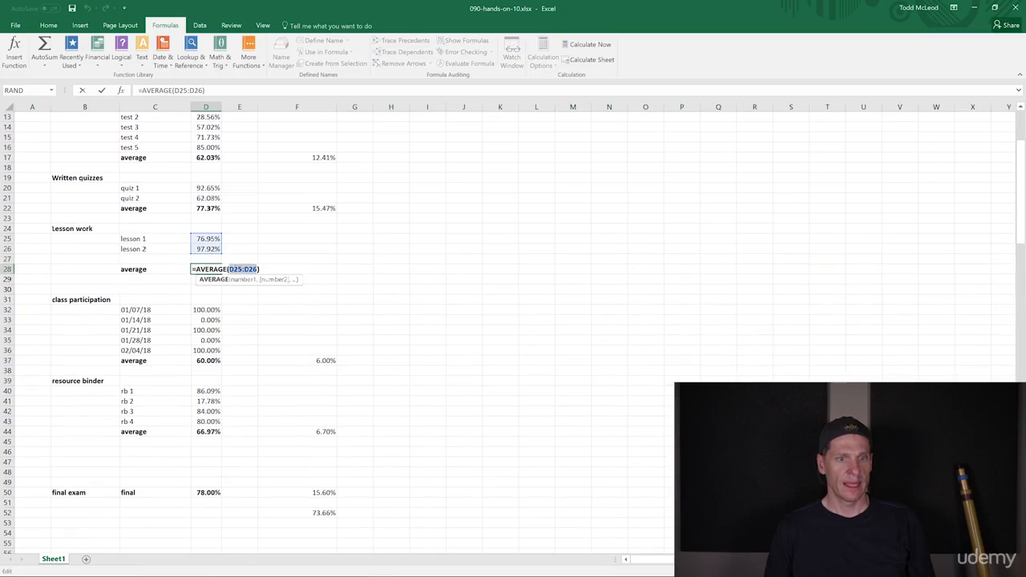
mouse_move(210, 246)
mouse_down()
mouse_move(211, 263)
mouse_move(210, 244)
mouse_up()
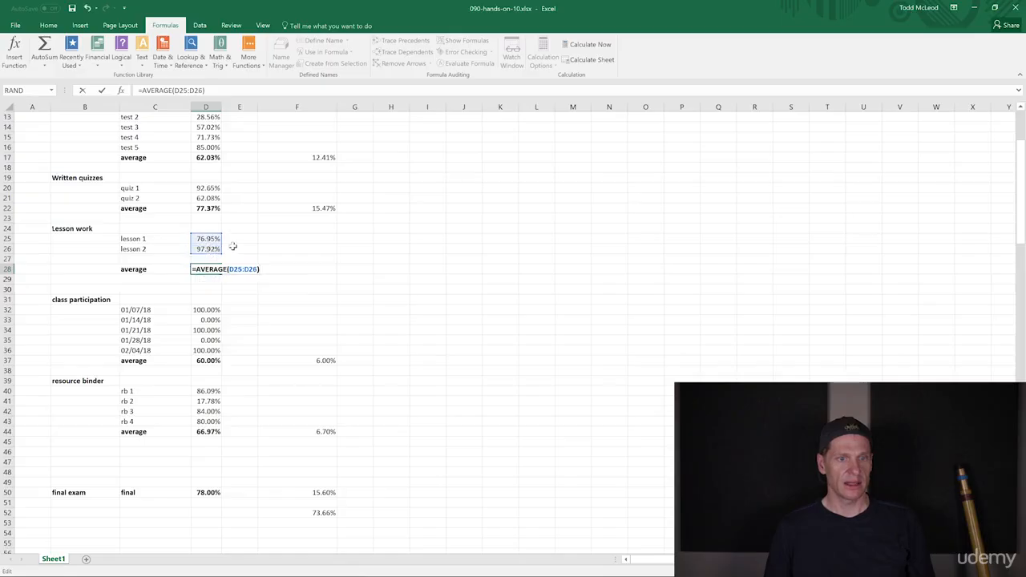
click(233, 247)
drag(209, 239, 208, 259)
click(216, 270)
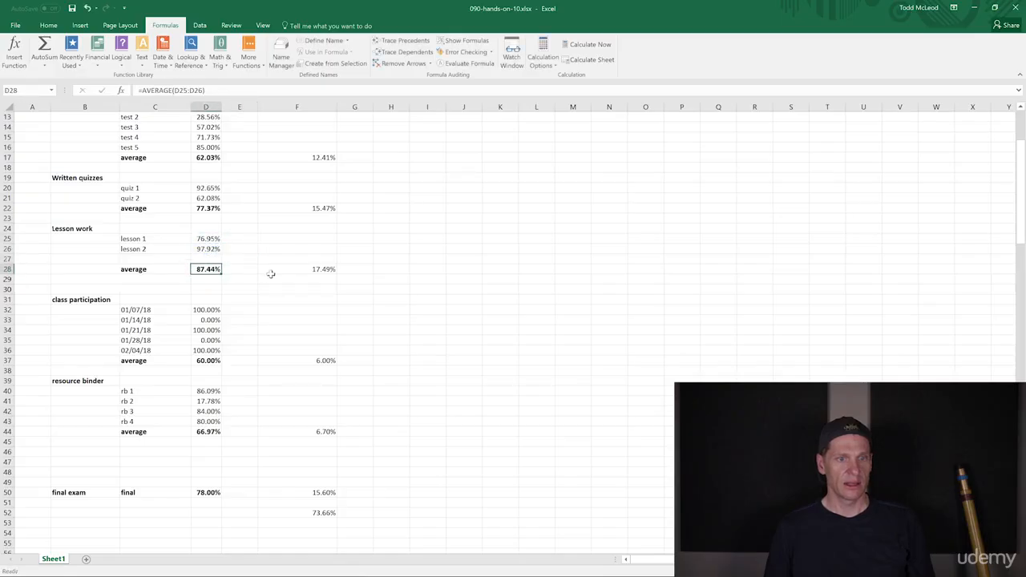
double_click(201, 272)
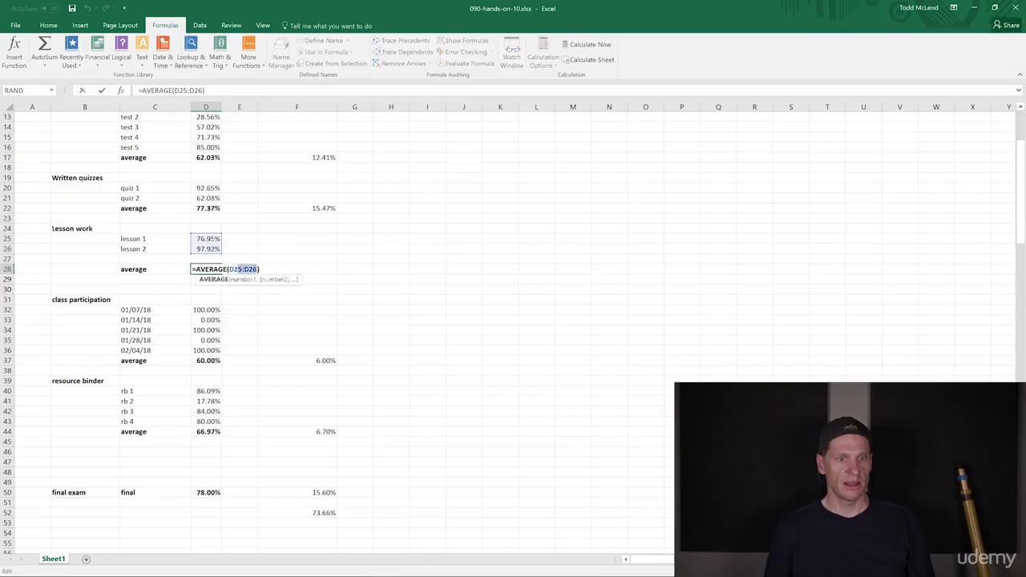
drag(210, 239, 209, 261)
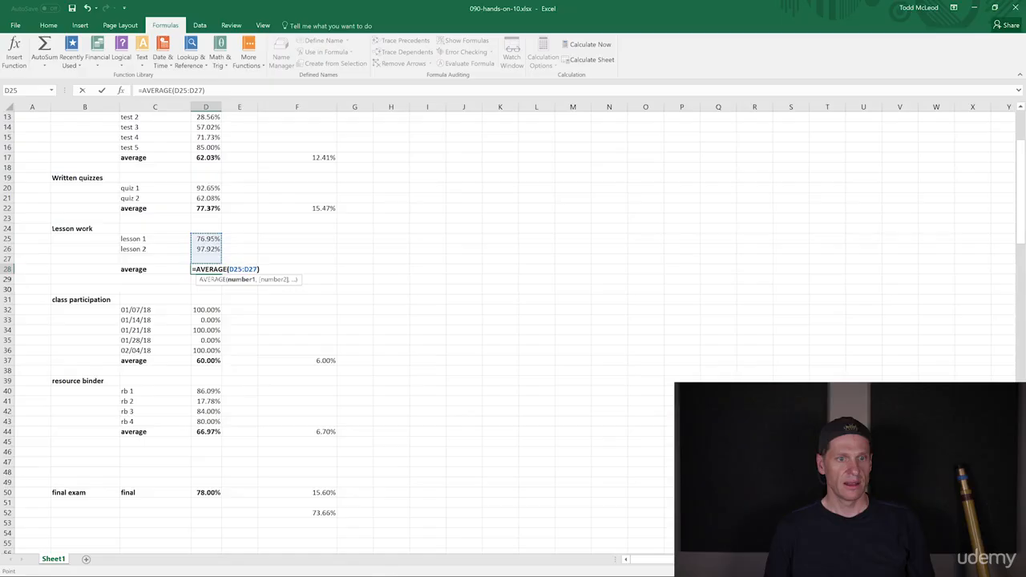
key(Return)
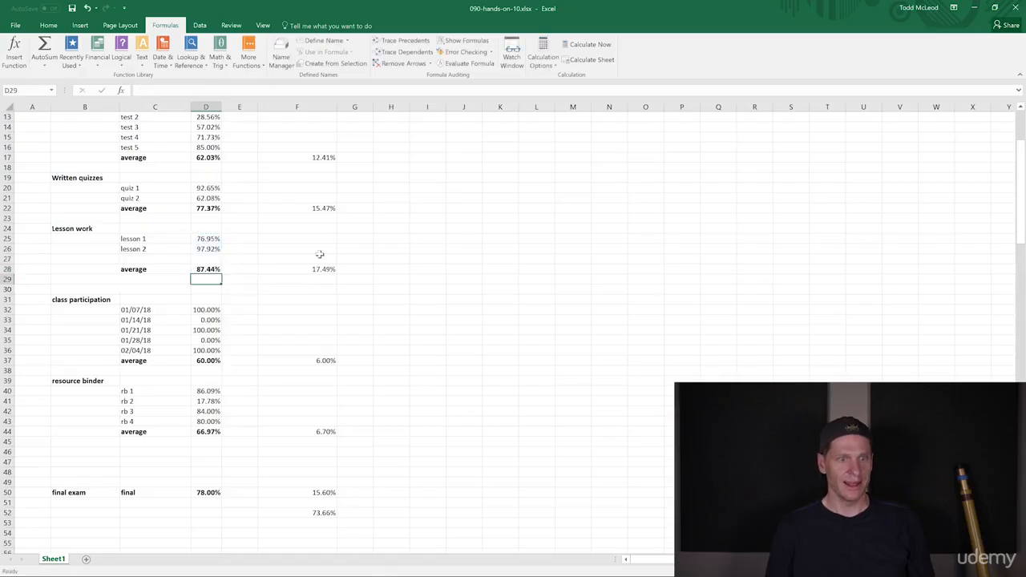
- Fill the lesson label series in C25:C26 down one cell so C27 reads lesson 3
key(Up)
key(Up)
key(Up)
key(Up)
key(Left)
key(shift+Down)
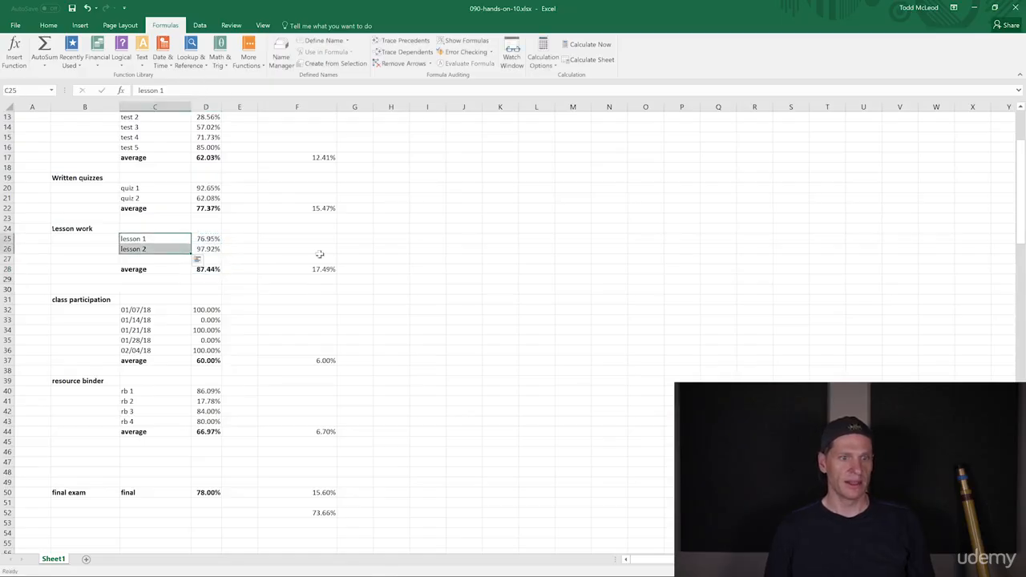
drag(192, 253, 195, 263)
- Enter a score of 100% for lesson 3 in D27 and change it to 90%
click(214, 260)
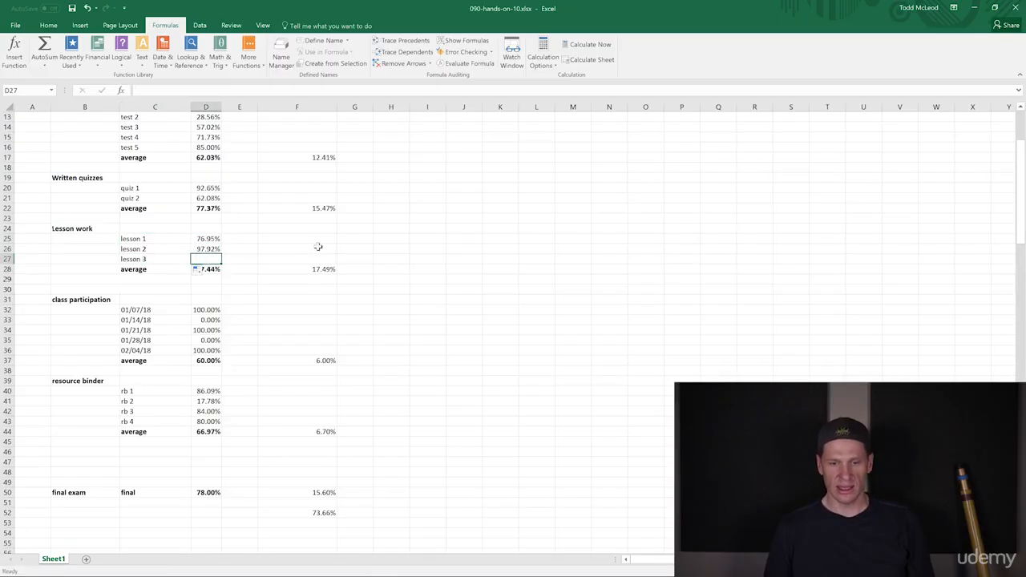
text(100)
key(Return)
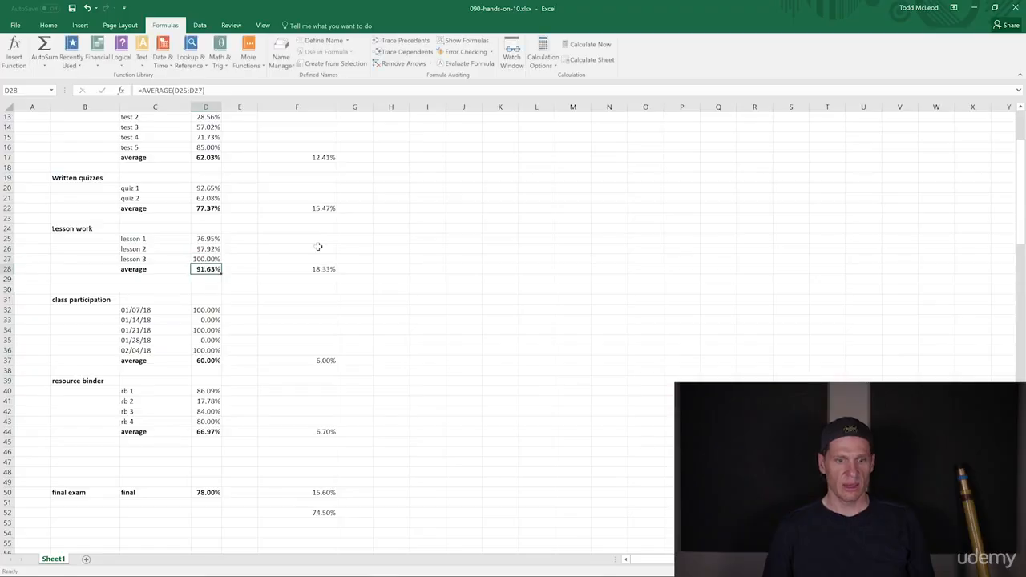
click(211, 260)
text(90)
key(Return)
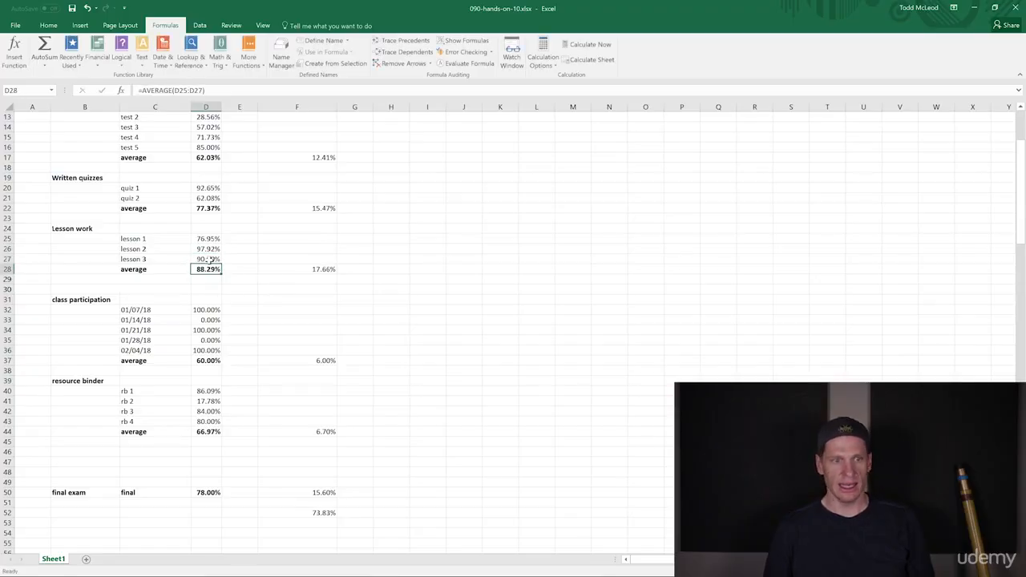
scroll(292, 273, up, 2)
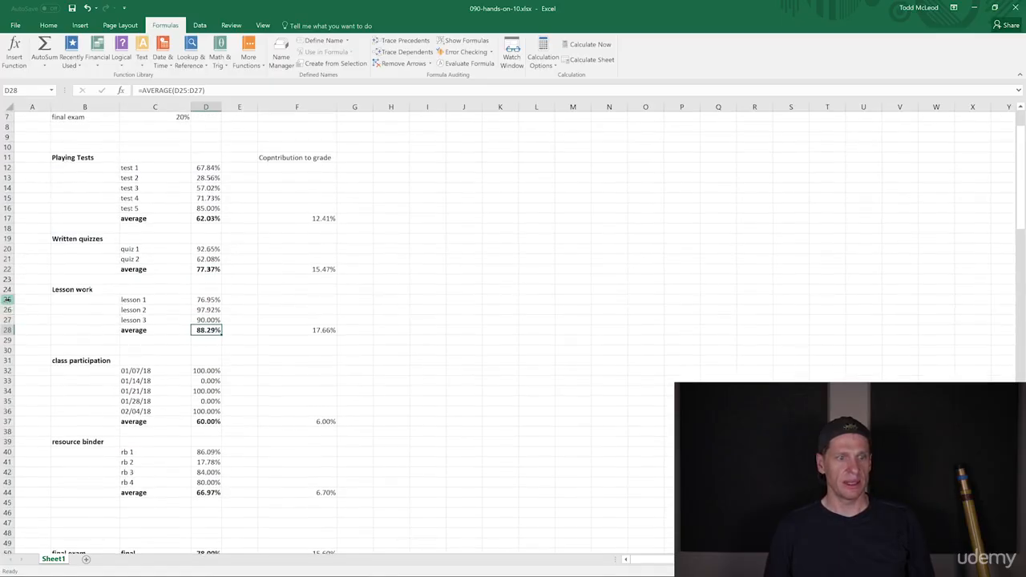
drag(7, 299, 6, 321)
right_click(84, 324)
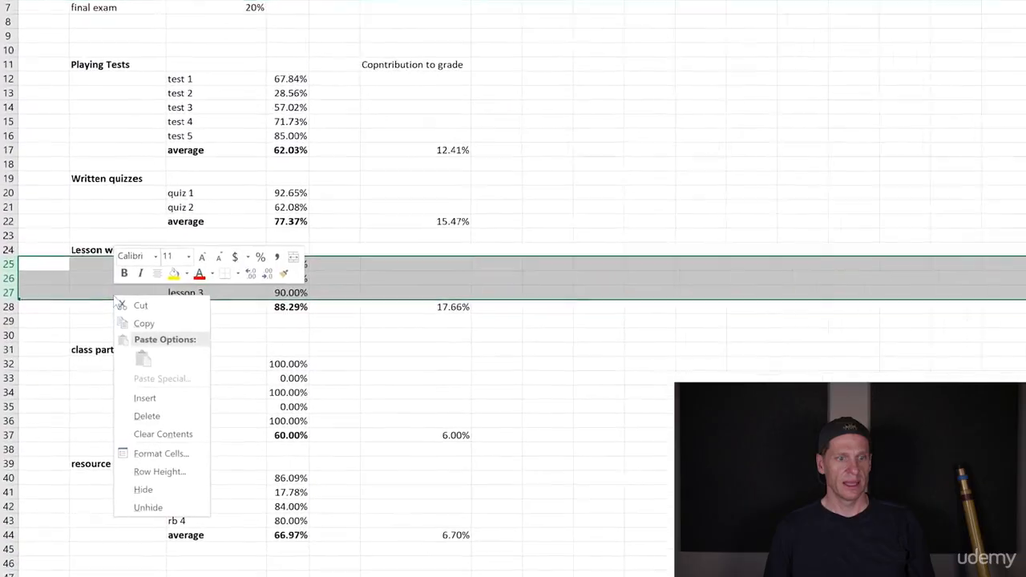
click(80, 390)
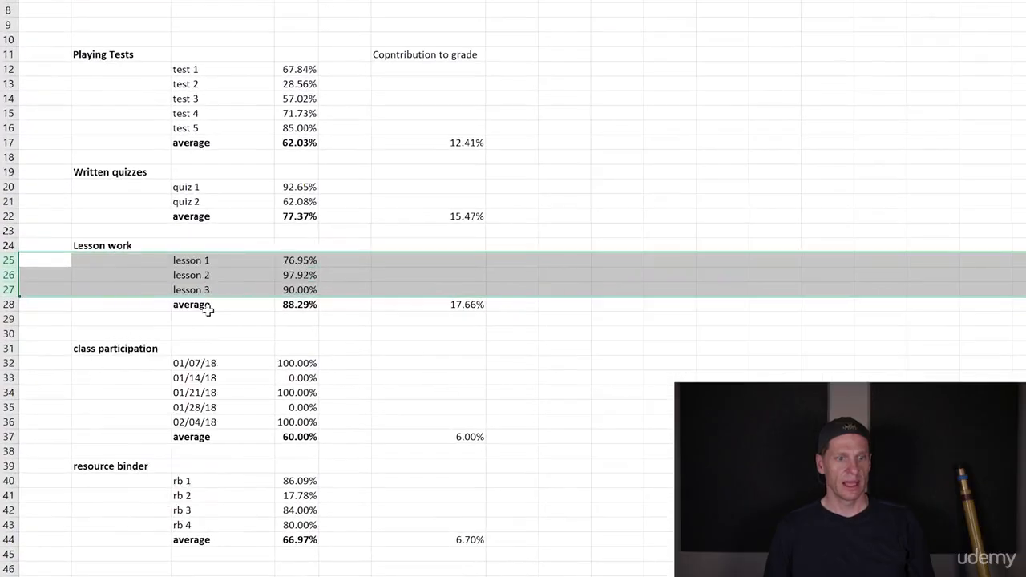
- Insert three blank rows above the Lesson work average and fill the labels lesson 4 to lesson 6 into C28:C30
mouse_move(11, 304)
mouse_down()
mouse_move(23, 277)
mouse_move(22, 303)
mouse_up()
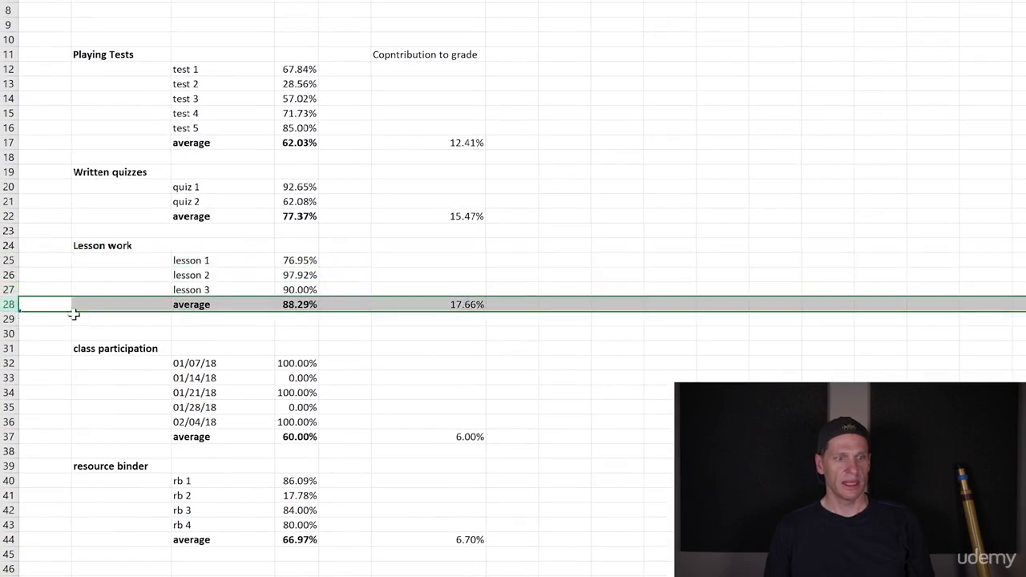
right_click(80, 306)
click(131, 405)
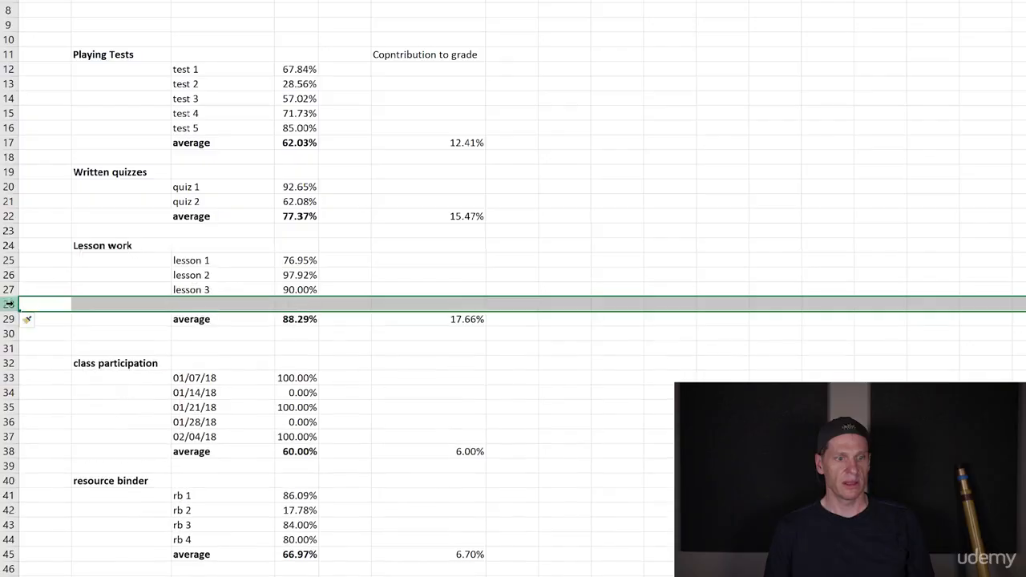
right_click(9, 304)
click(72, 416)
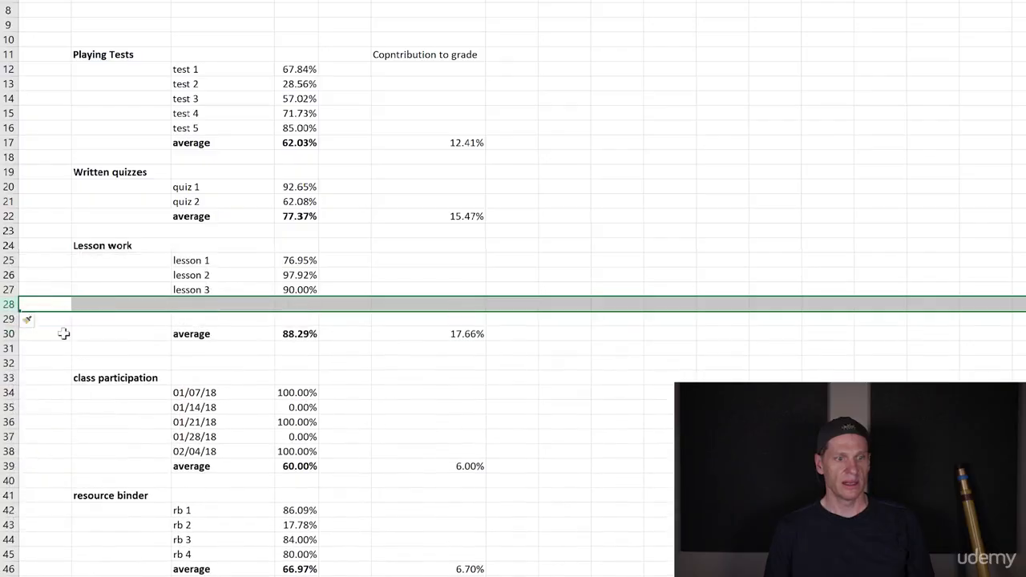
right_click(14, 304)
click(56, 415)
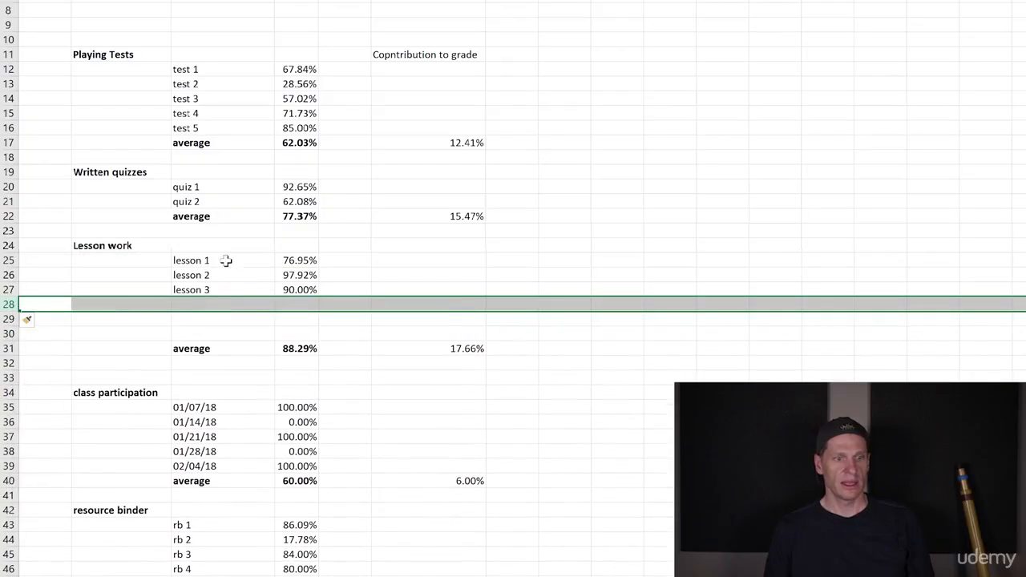
drag(224, 262, 293, 342)
- Extend the Lesson work average formula in D31 to the range D25:D30
click(314, 345)
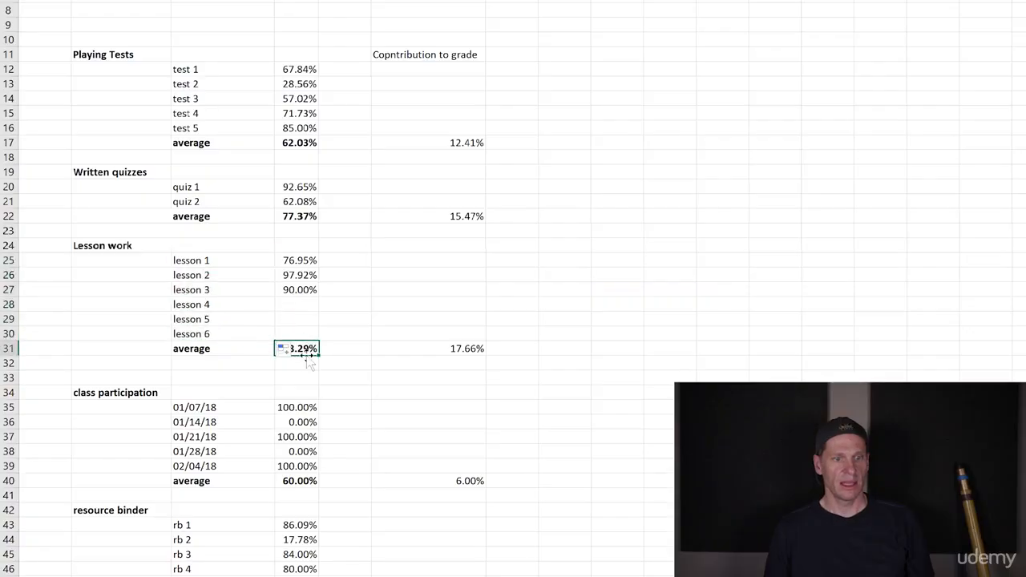
double_click(309, 348)
drag(331, 348, 359, 348)
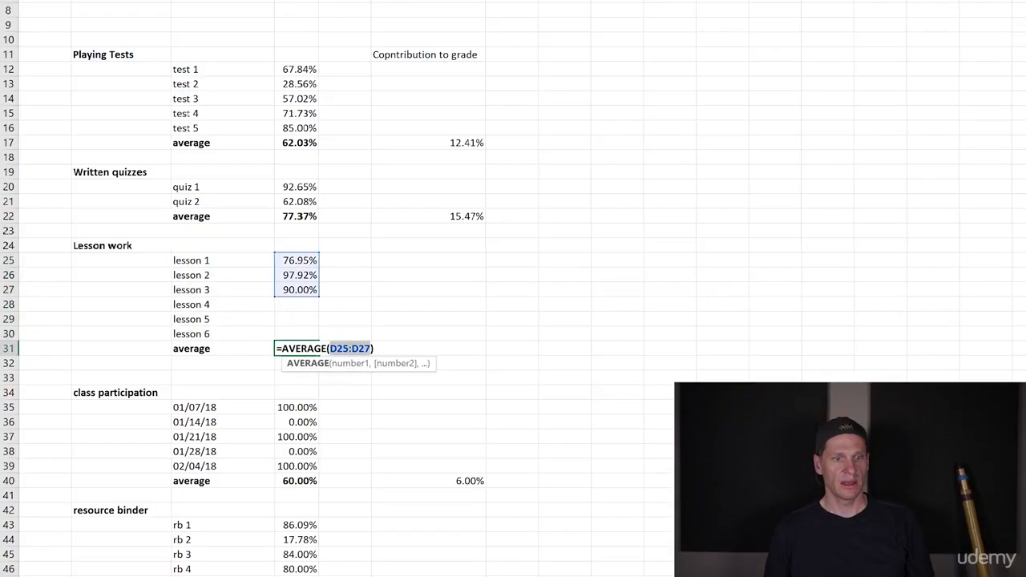
drag(295, 263, 284, 332)
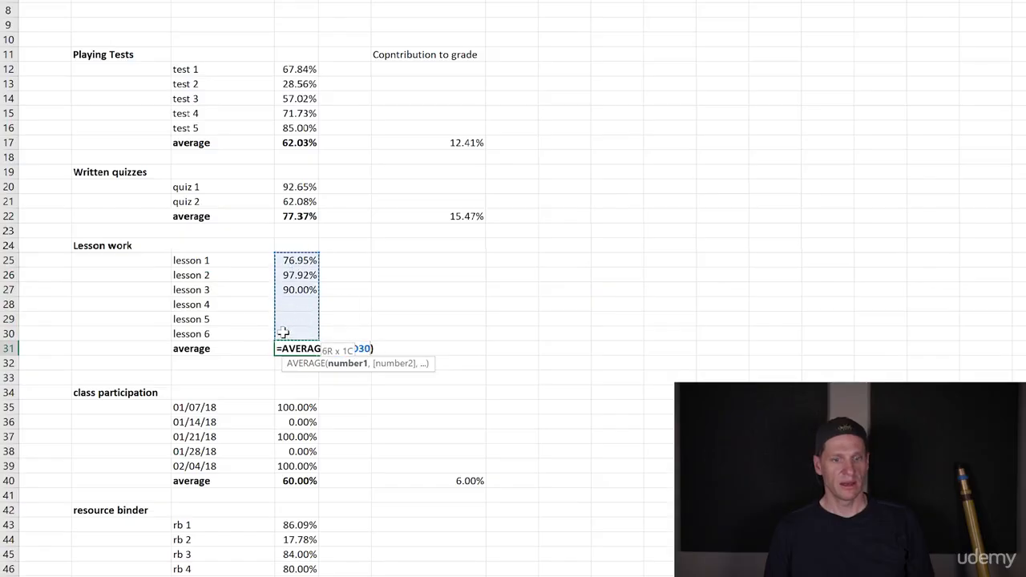
key(Return)
- Set the scores for lesson 3 through lesson 6 in D27:D30 to 100% each
key(Up)
key(Up)
key(Up)
key(Up)
key(Up)
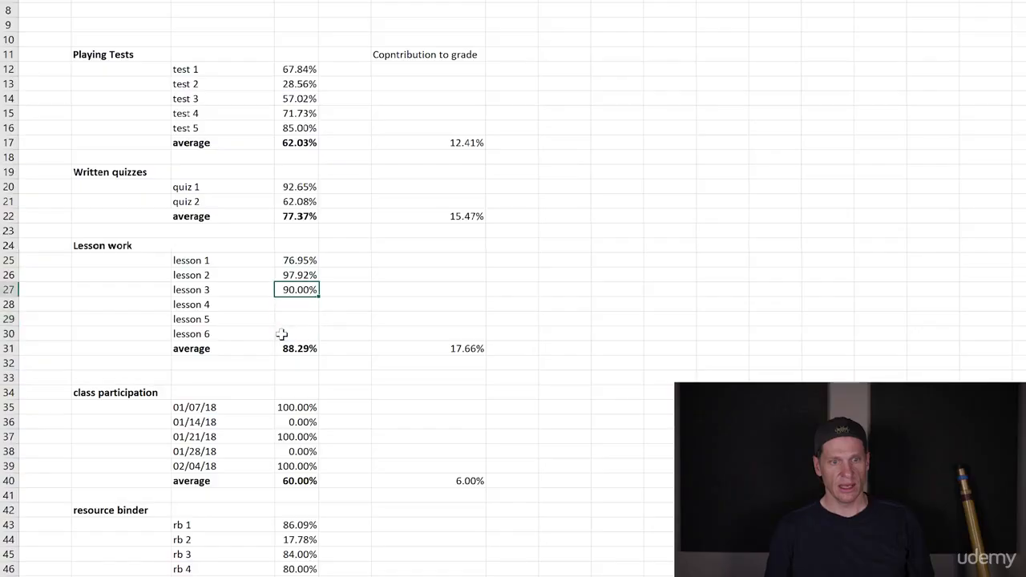
scroll(649, 282, down, 3)
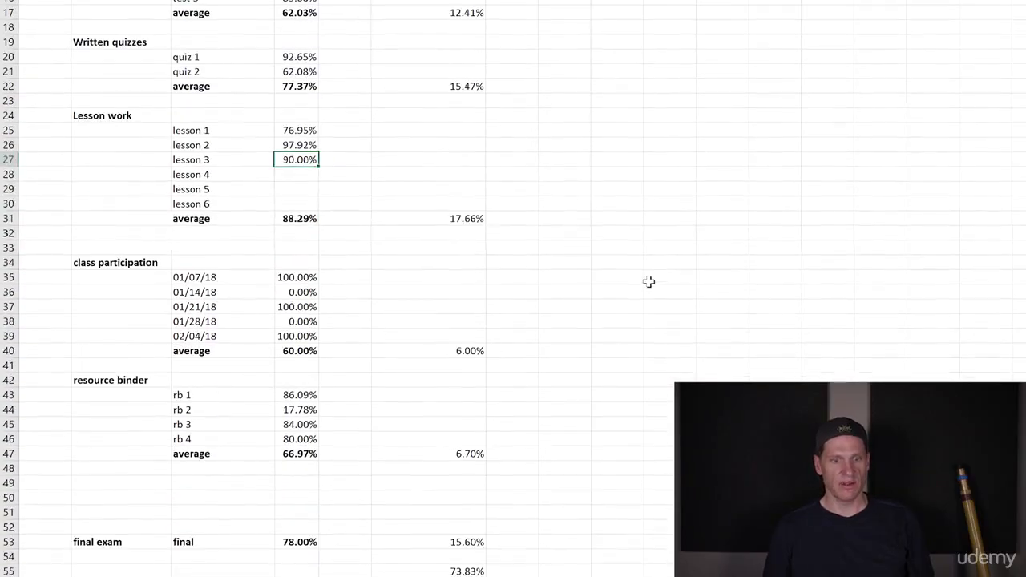
click(308, 175)
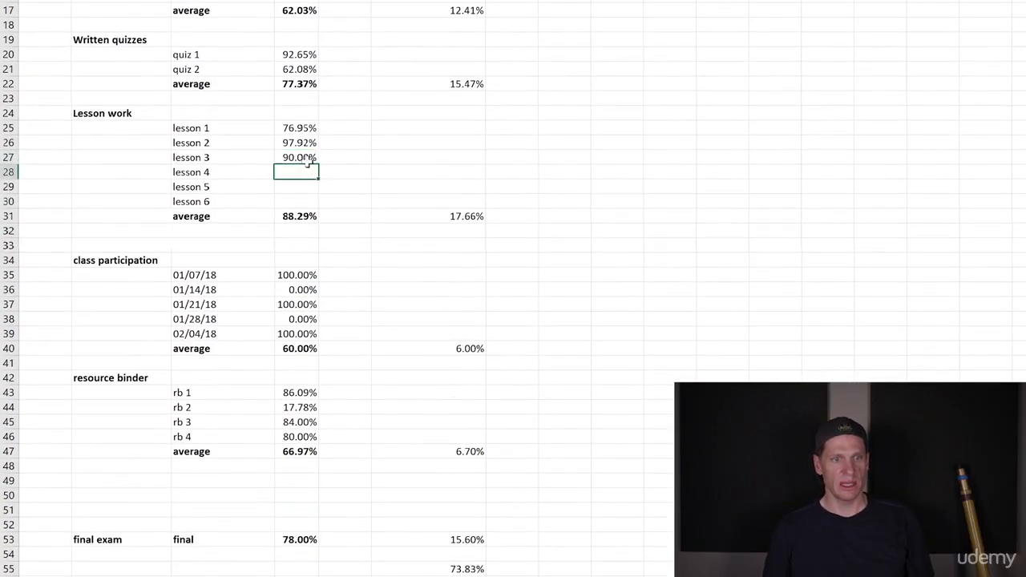
click(313, 158)
text(100)
key(Return)
text(10)
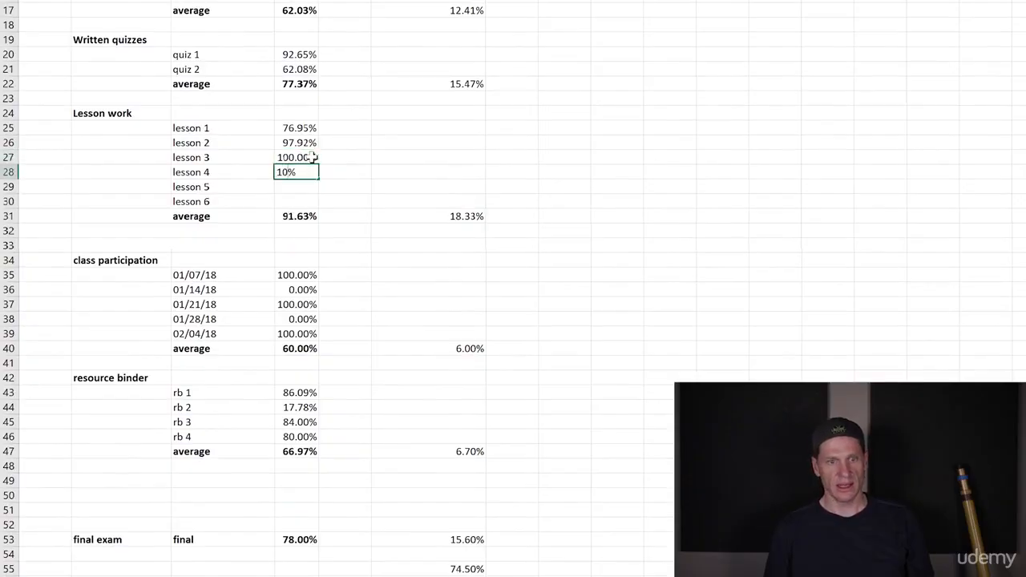
text(0)
key(Return)
text(100)
key(Return)
text(100)
key(Return)
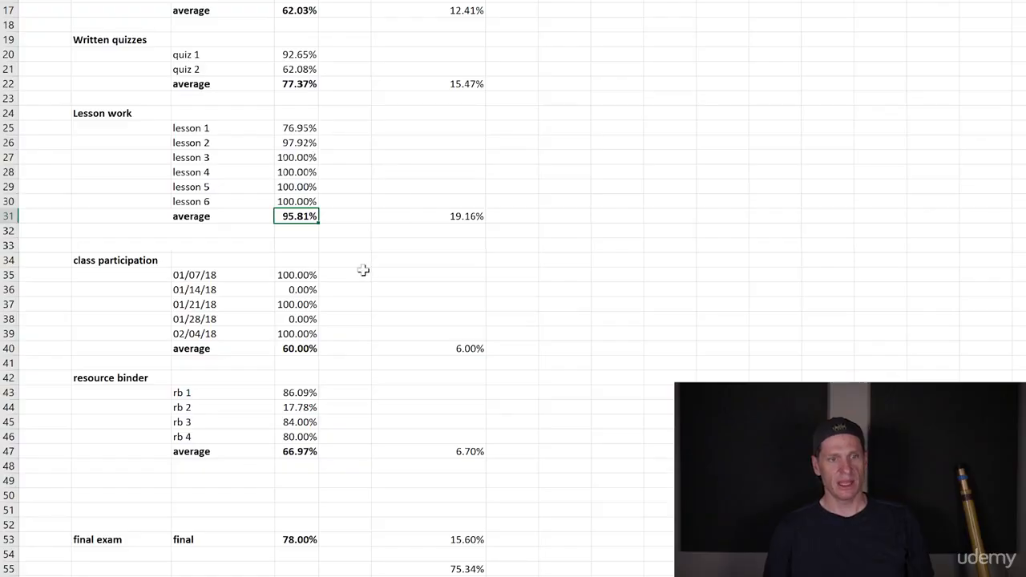
- Change the playing test 2 score in D13 to 90%
scroll(364, 270, up, 2)
scroll(363, 271, up, 1)
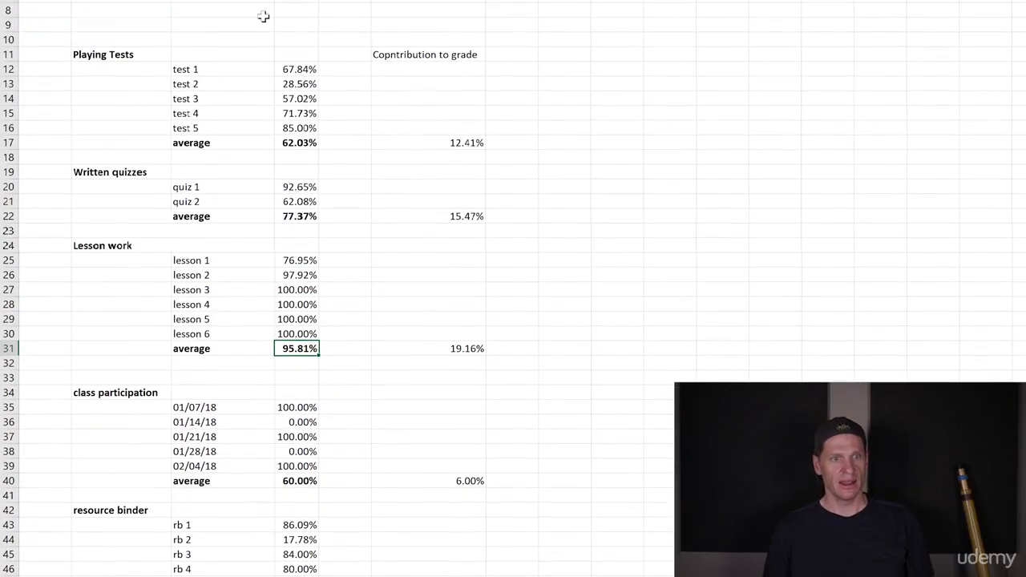
click(305, 87)
text(90)
key(Return)
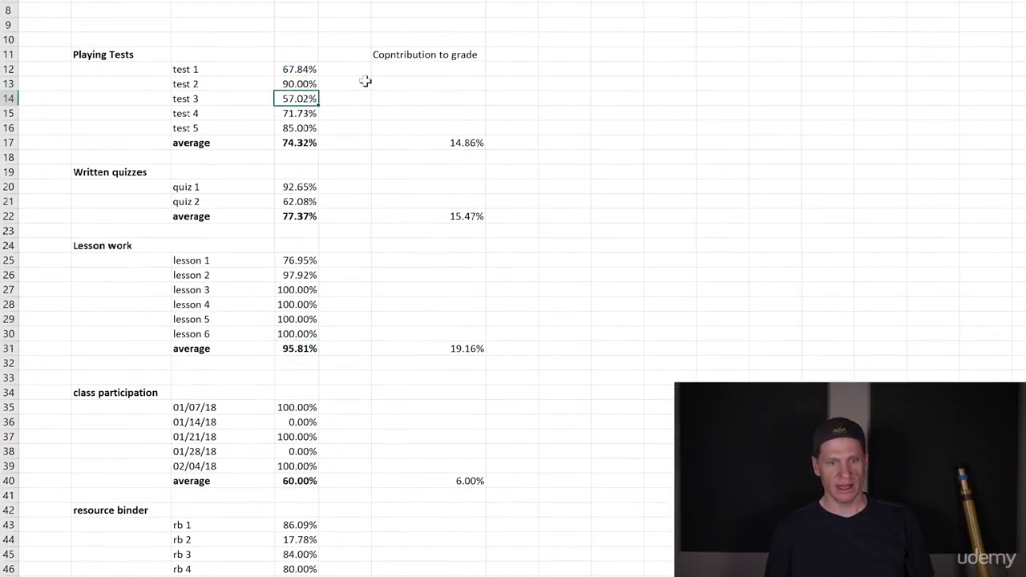
- Change the quiz 2 score in D21 to 80% and check the total grade in F55
scroll(833, 293, down, 4)
scroll(833, 292, up, 3)
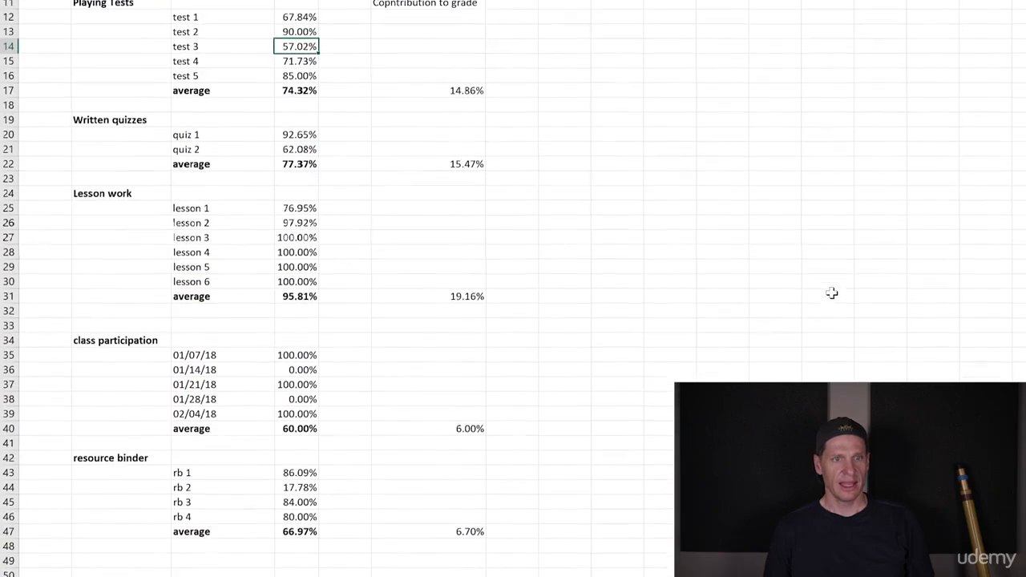
click(295, 147)
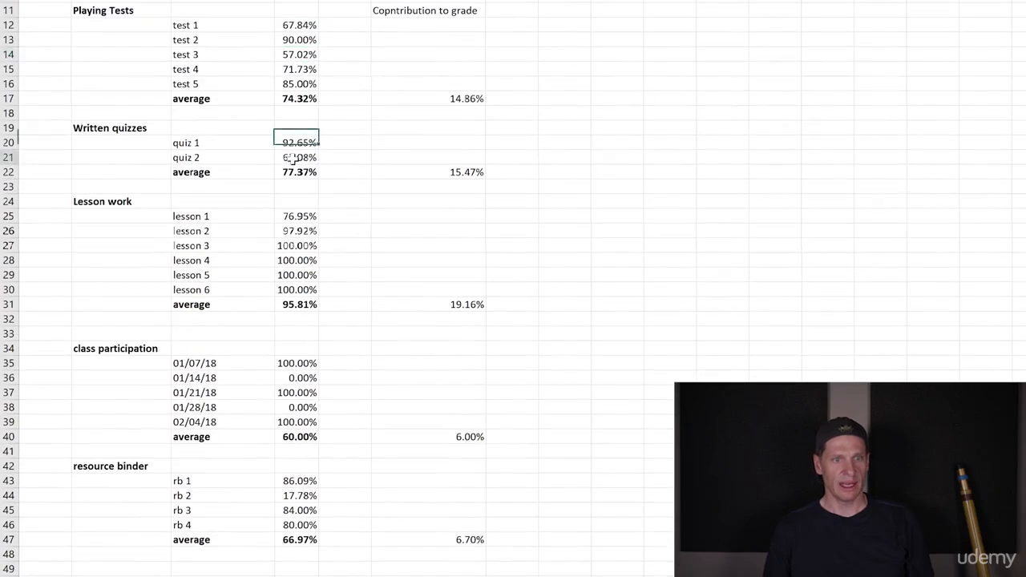
key(Down)
text(80)
key(Return)
scroll(699, 309, down, 3)
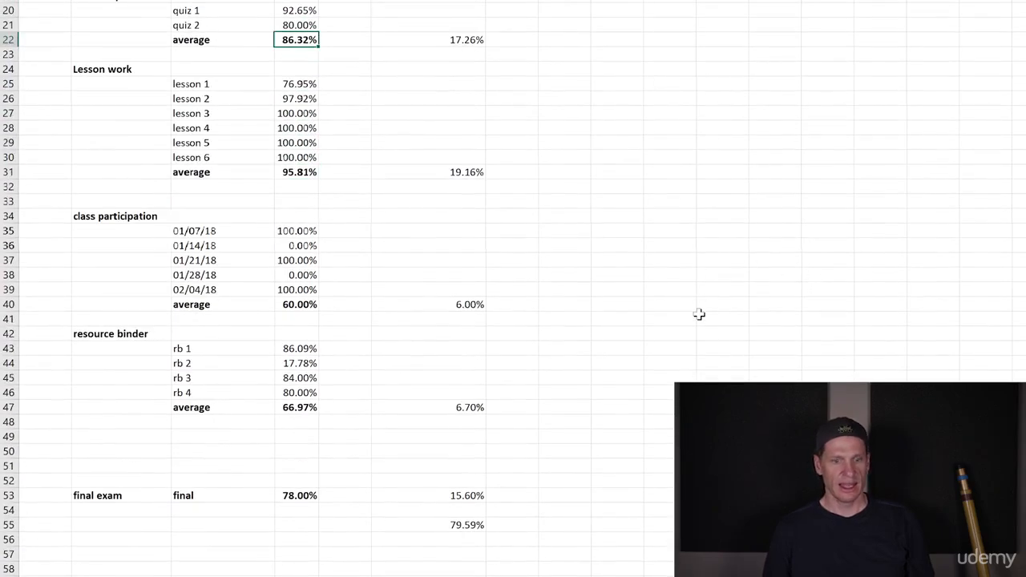
scroll(698, 314, up, 3)
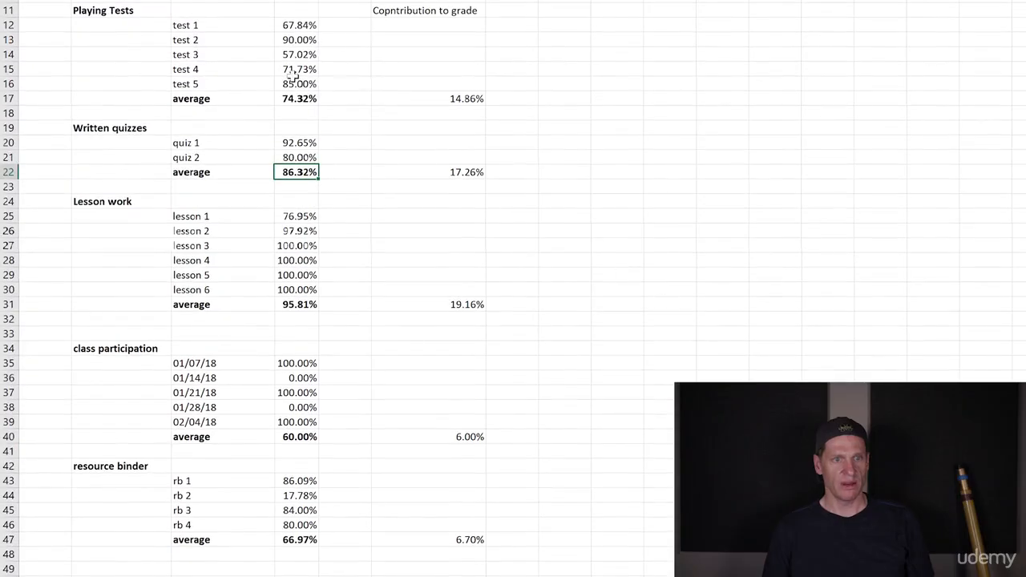
- Change the playing test 4 score in D15 to 75%
click(295, 71)
text(75)
key(Return)
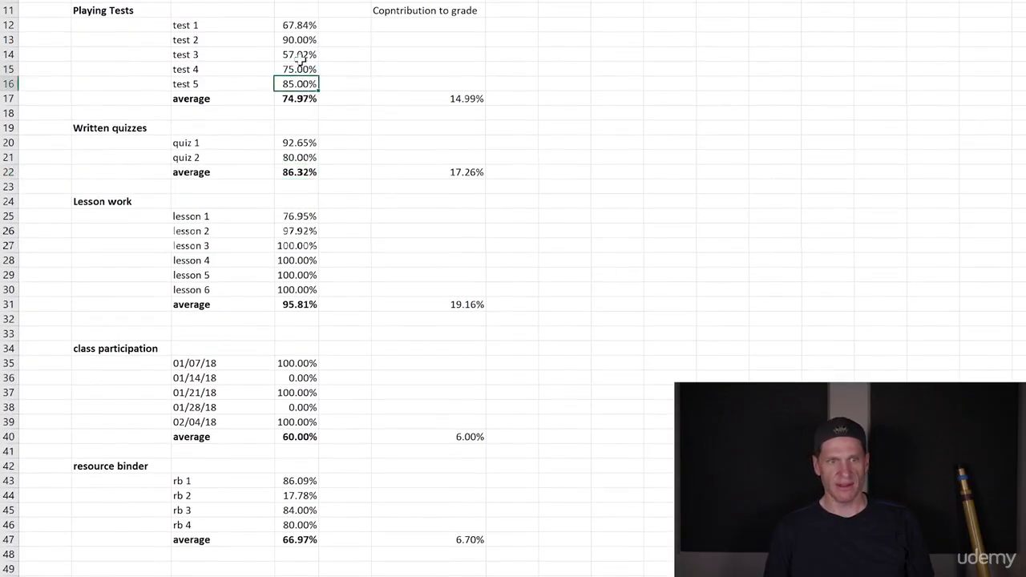
- Change the lesson 1 score in D25 to 84%
scroll(337, 288, down, 2)
scroll(474, 269, up, 1)
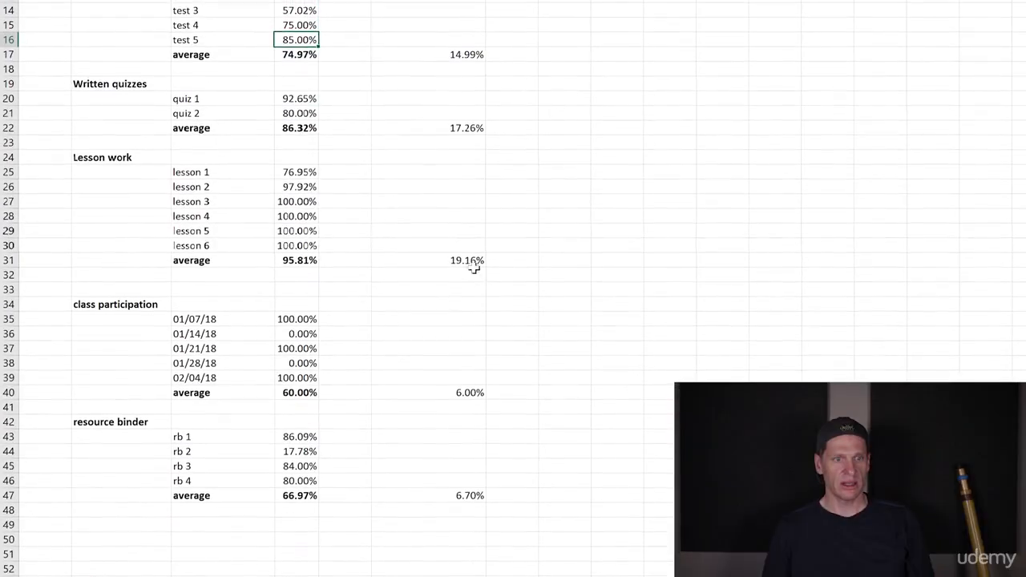
click(303, 174)
click(302, 185)
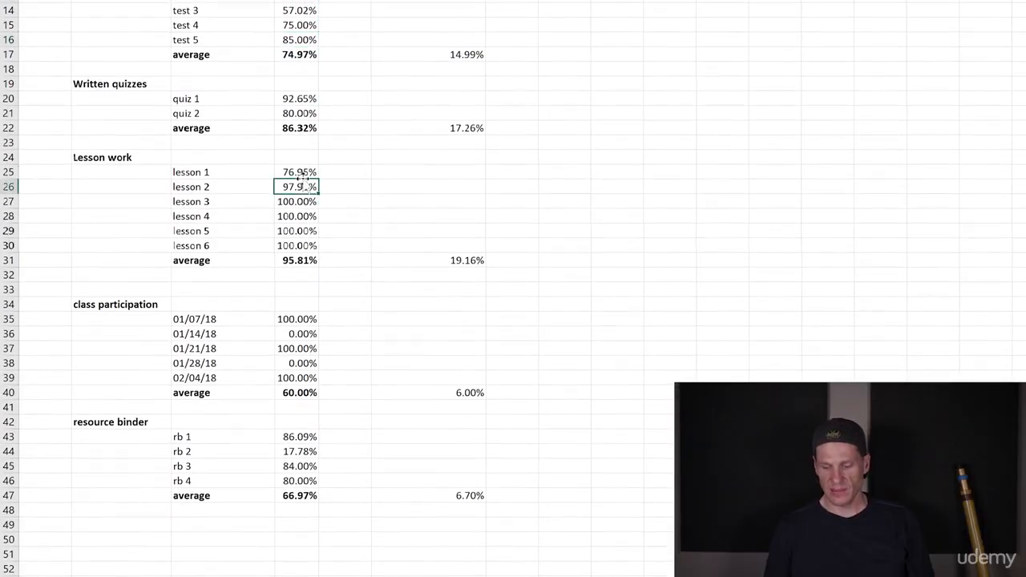
click(303, 174)
text(84)
key(Return)
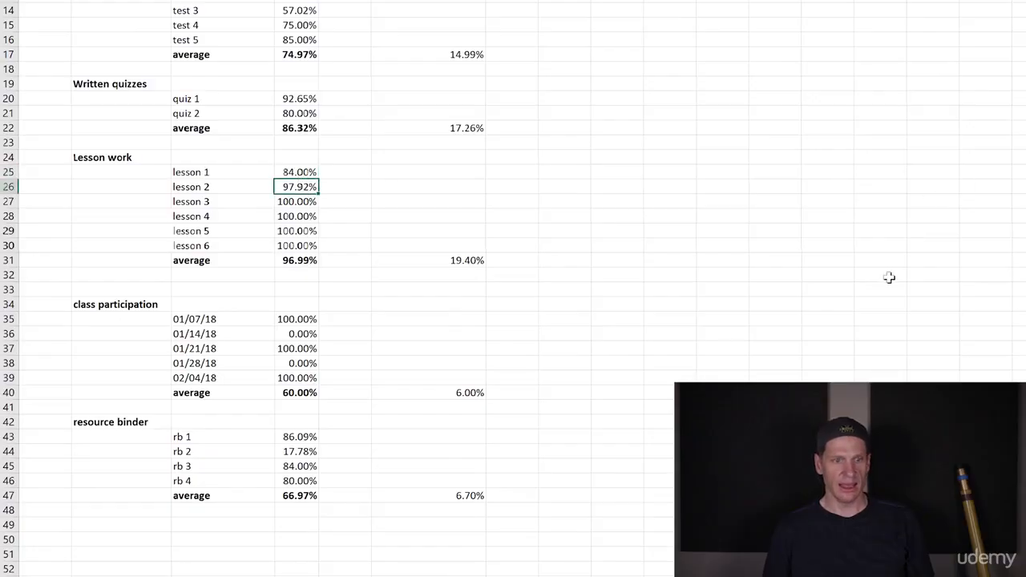
- Change the quiz 2 score in D21 to 90% and check the total grade in F55
scroll(722, 208, down, 1)
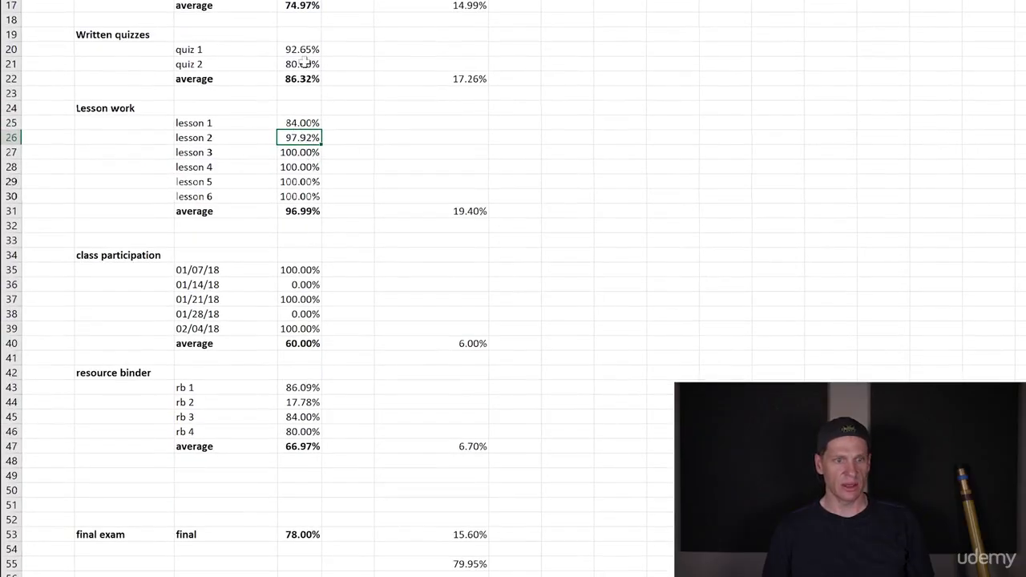
click(309, 64)
text(90)
key(Return)
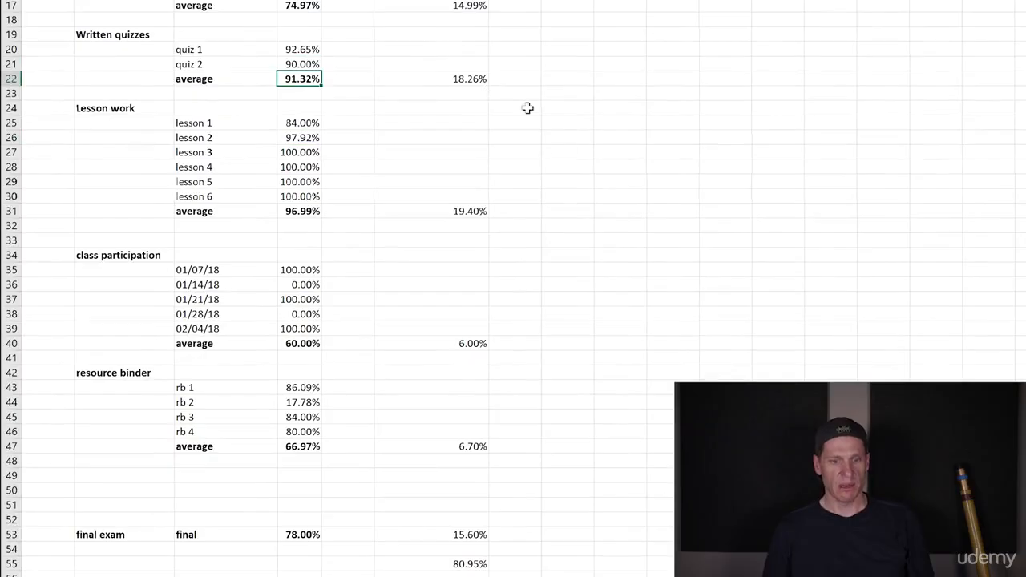
- Switch to 090-hands-on-10-syllabus.pdf in Chrome and view its Evaluation and Grading sections
scroll(569, 173, up, 2)
scroll(570, 174, down, 1)
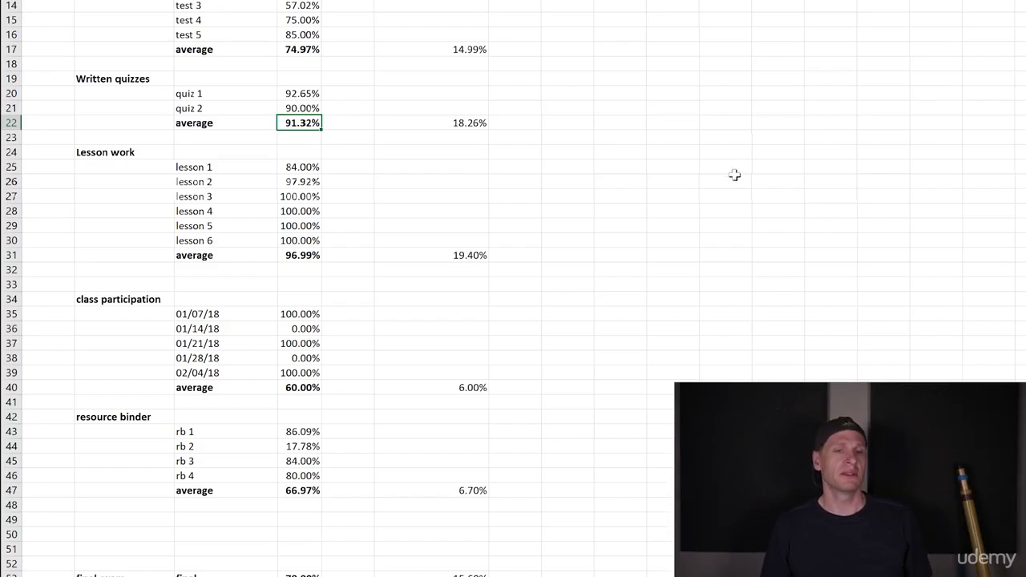
scroll(734, 175, up, 3)
key(alt+Tab)
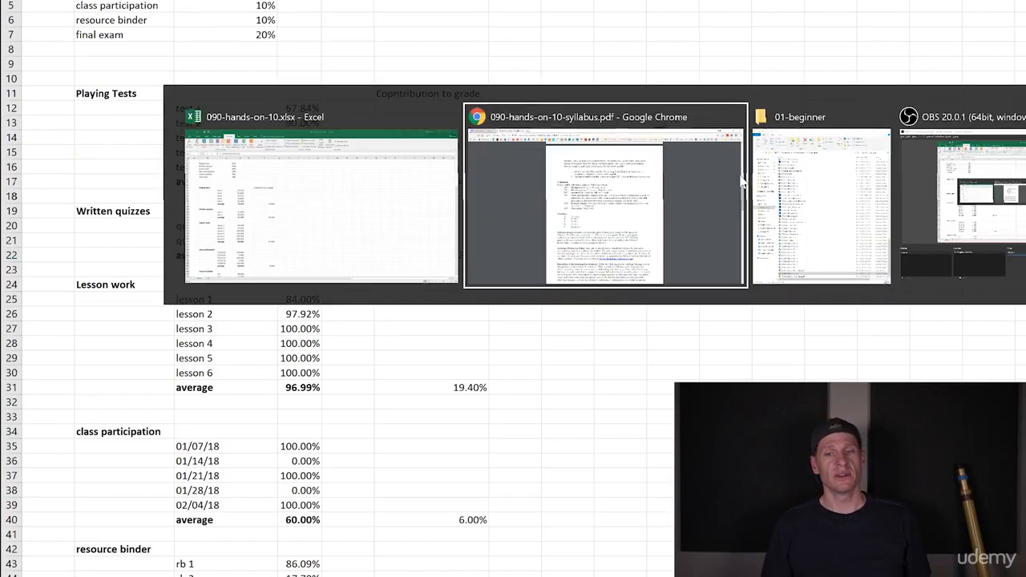
key(alt+Tab)
key(alt+Tab)
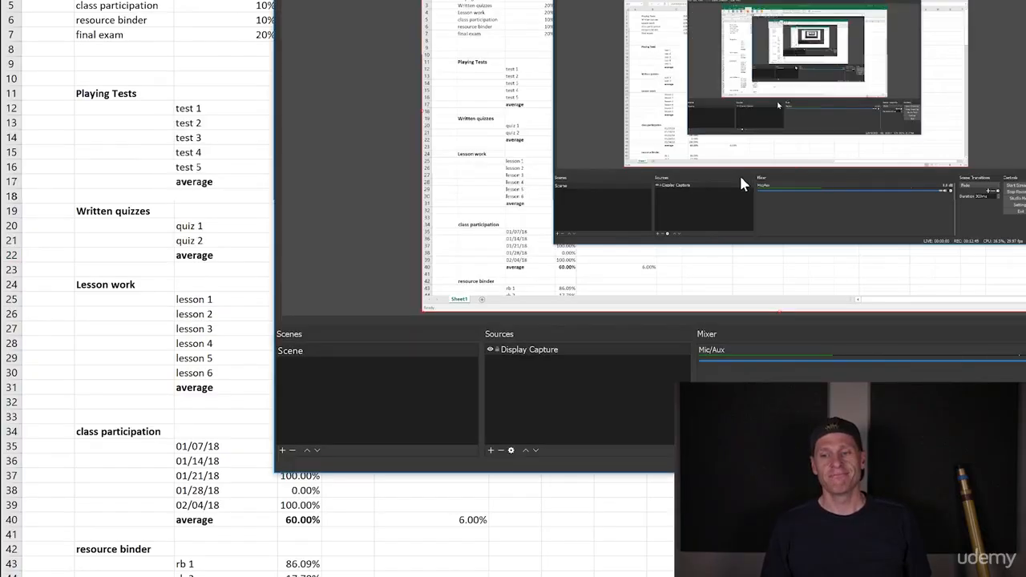
key(alt+Tab)
key(alt+Tab)
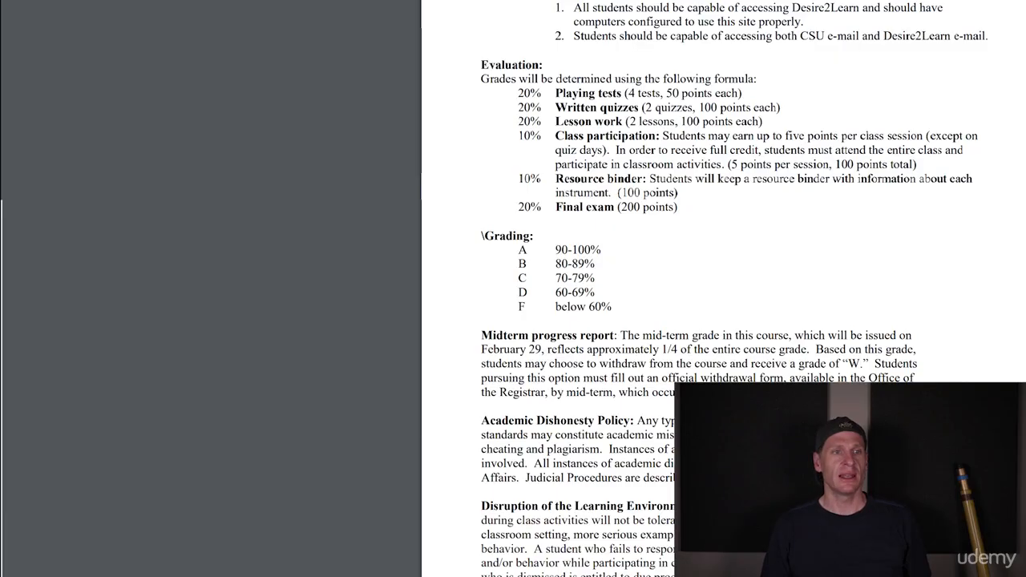
- Open the course outline in Google Docs and review the Hands-on exercise #10 and Congratulations sections
key(ctrl+Tab)
scroll(678, 289, up, 18)
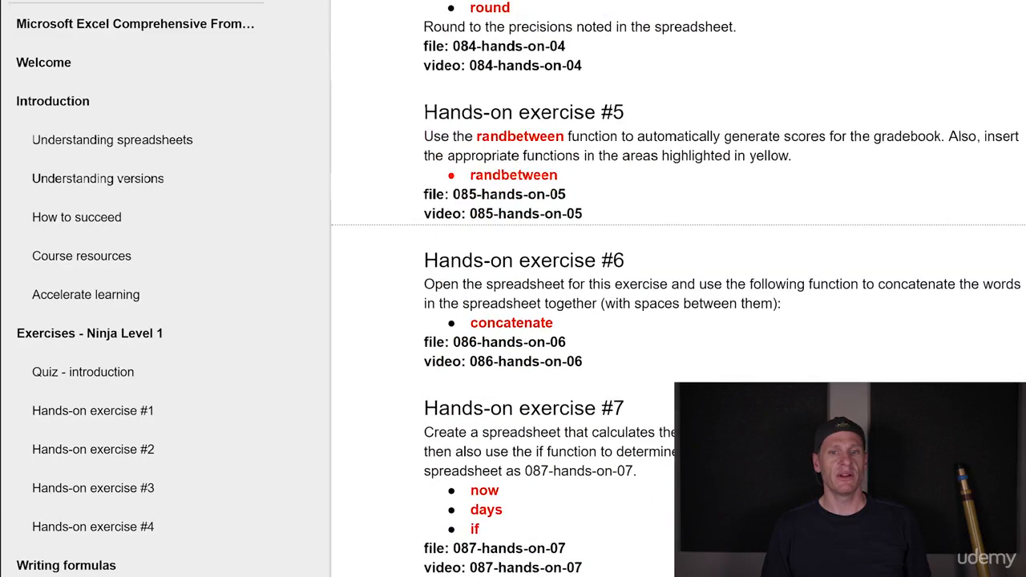
scroll(677, 288, down, 10)
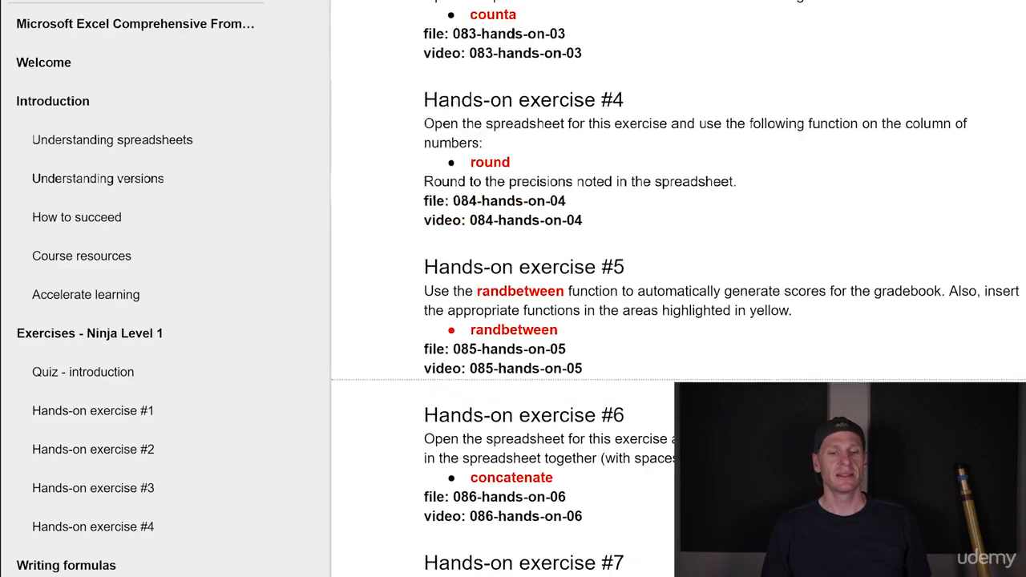
scroll(677, 288, down, 6)
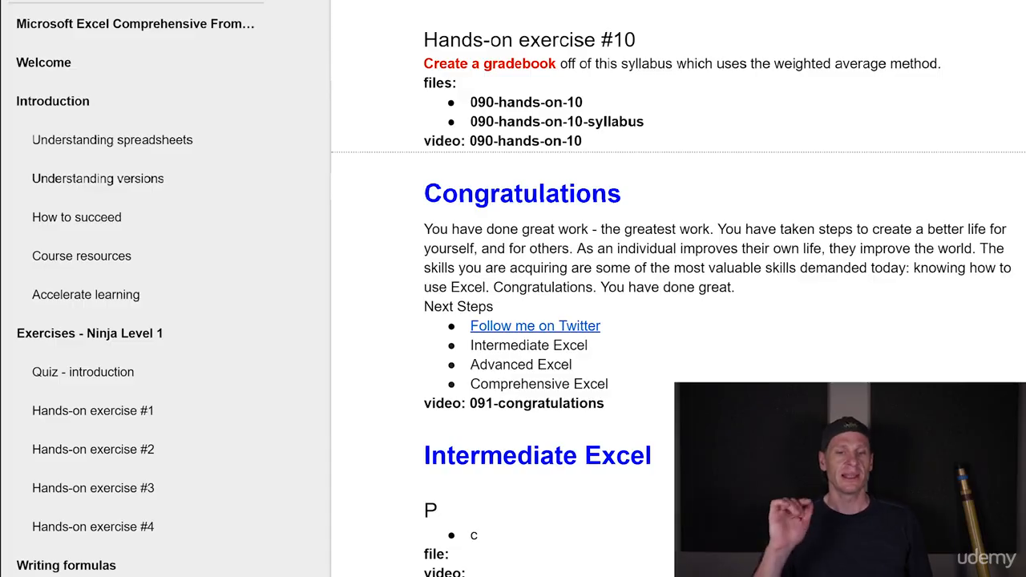
key(alt+Tab)
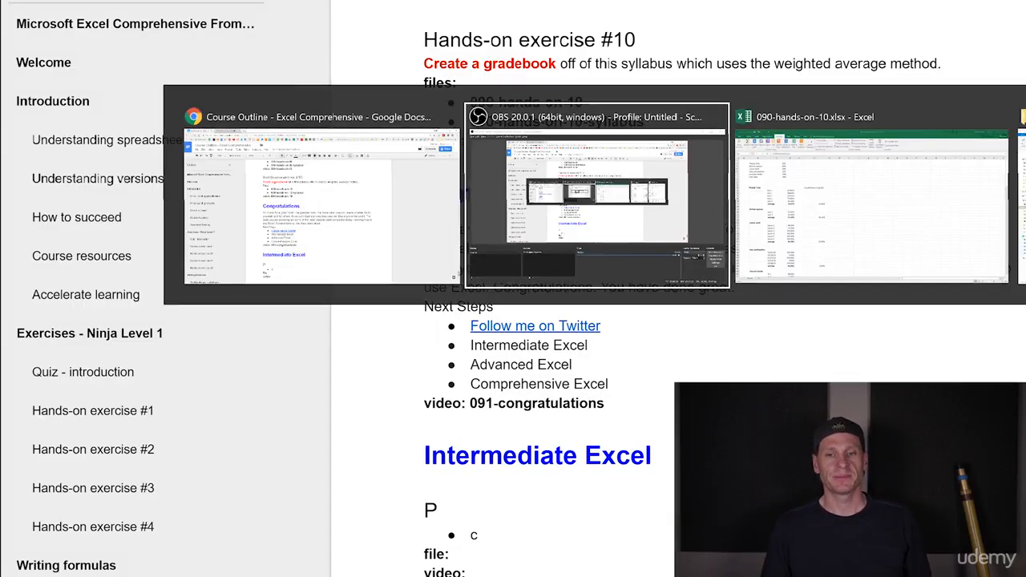